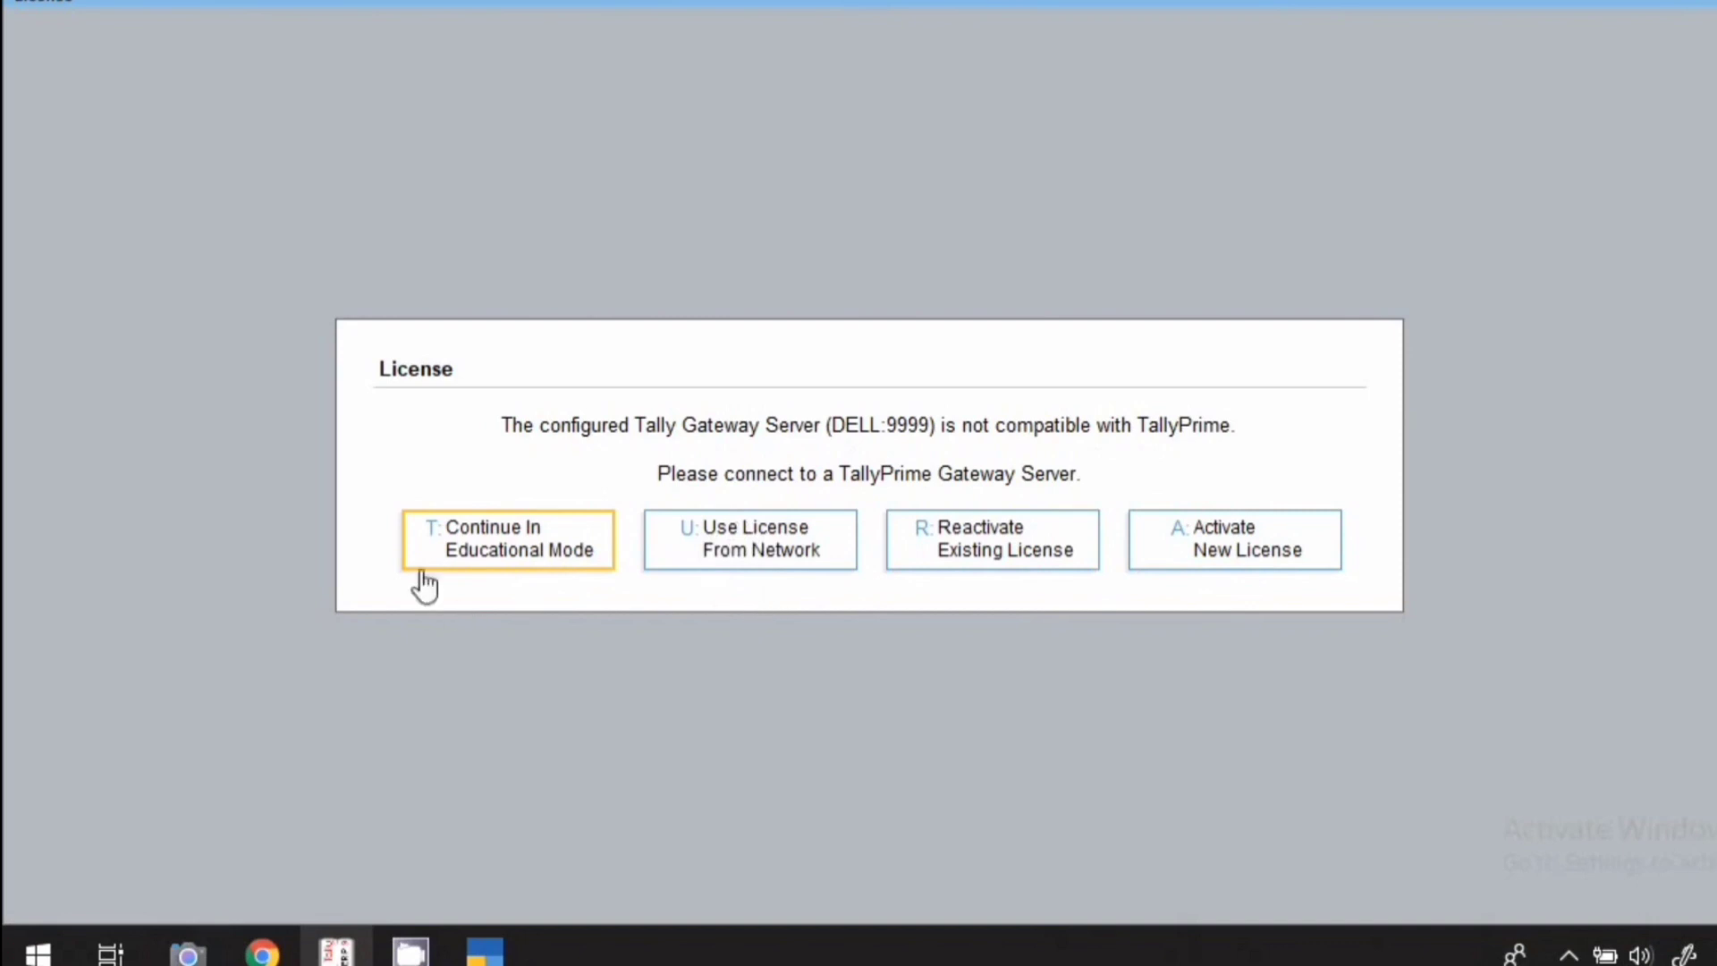
Dismiss the licence dialog by choosing Continue In Educational Mode.
click(473, 561)
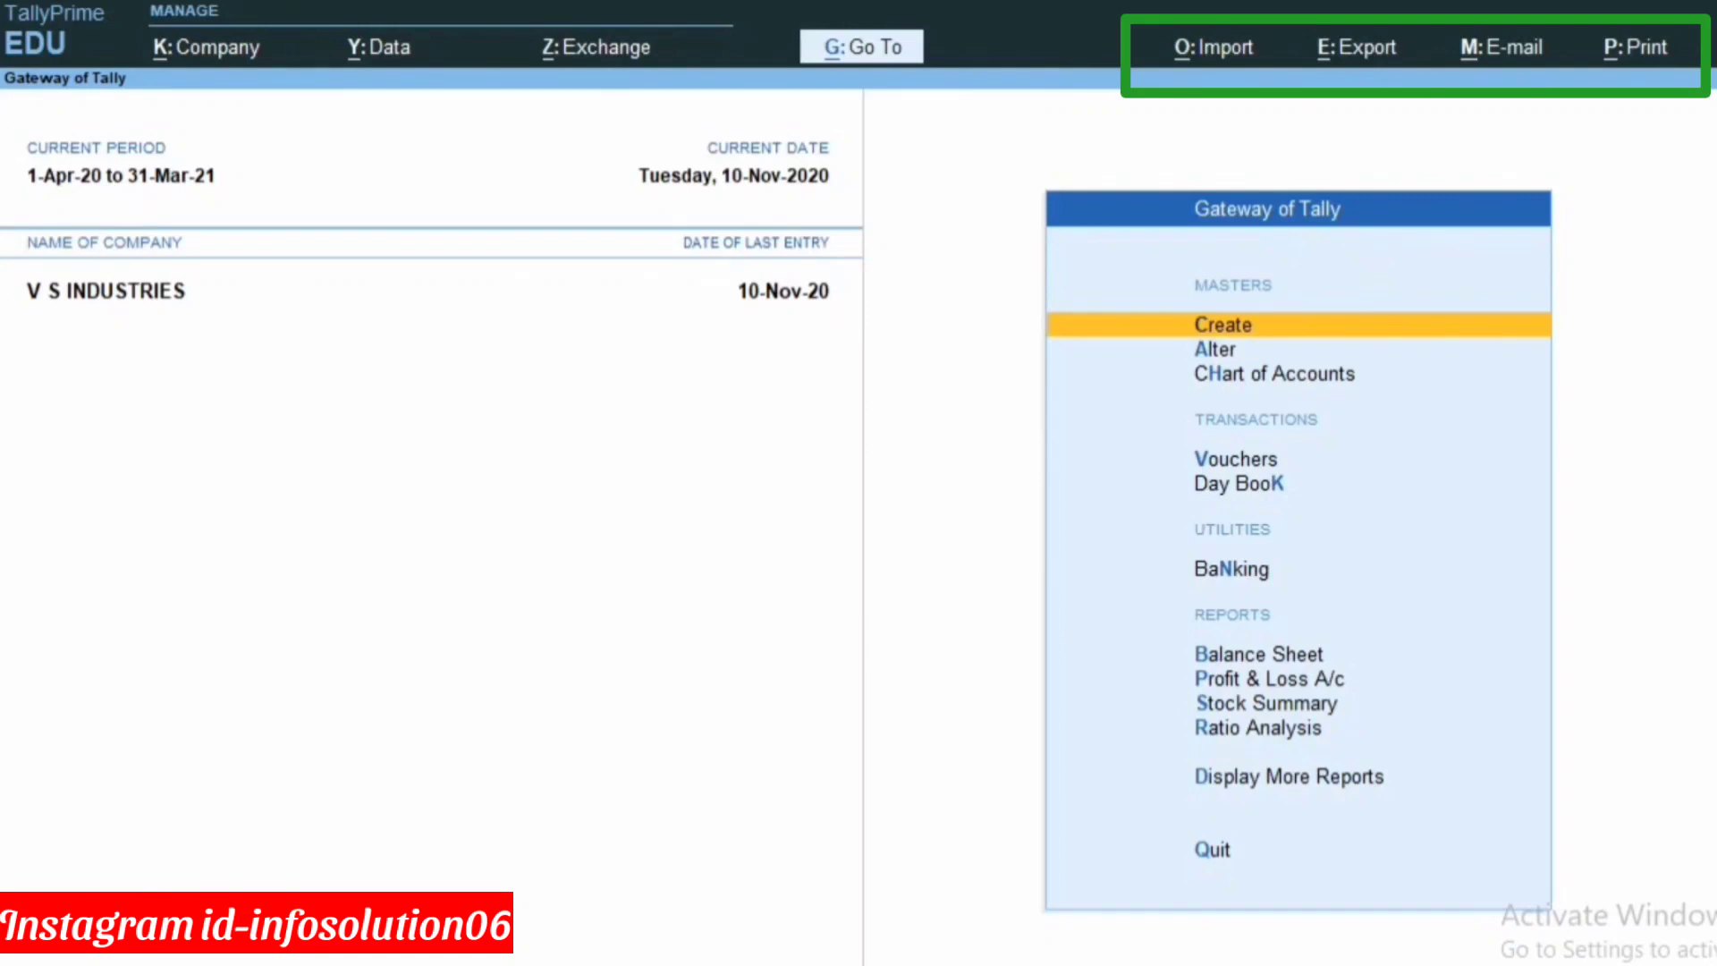
Bring up the company list with F3 and choose Create Company.
key(F3)
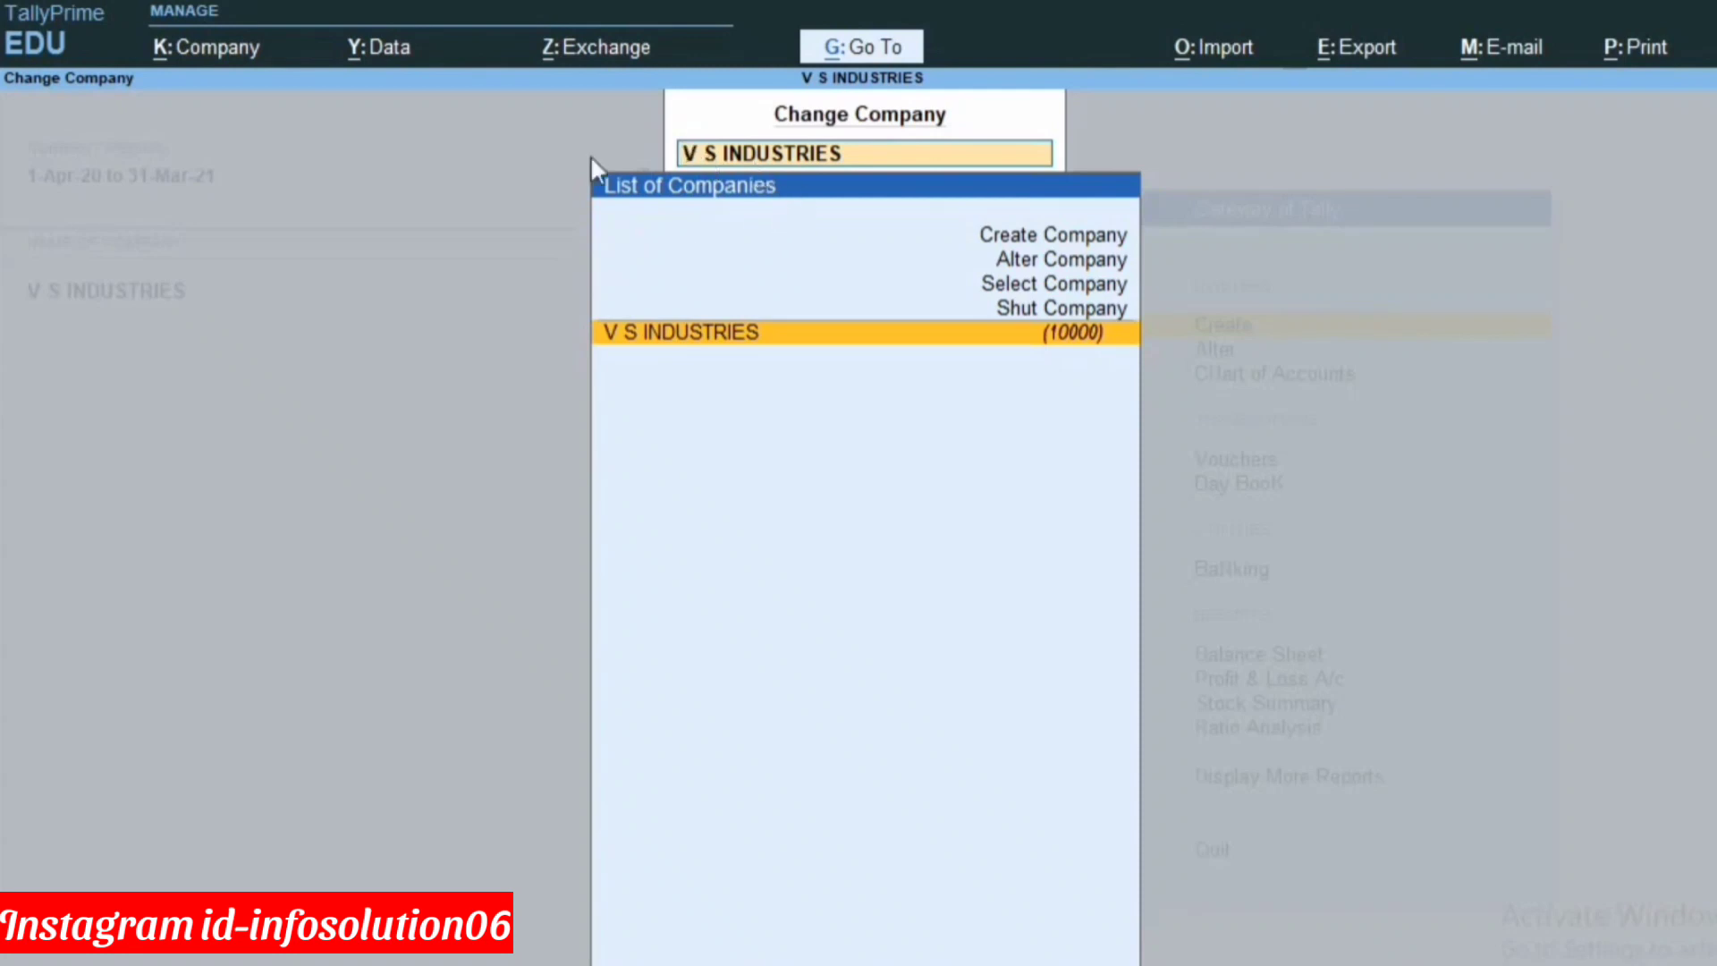
click(1021, 243)
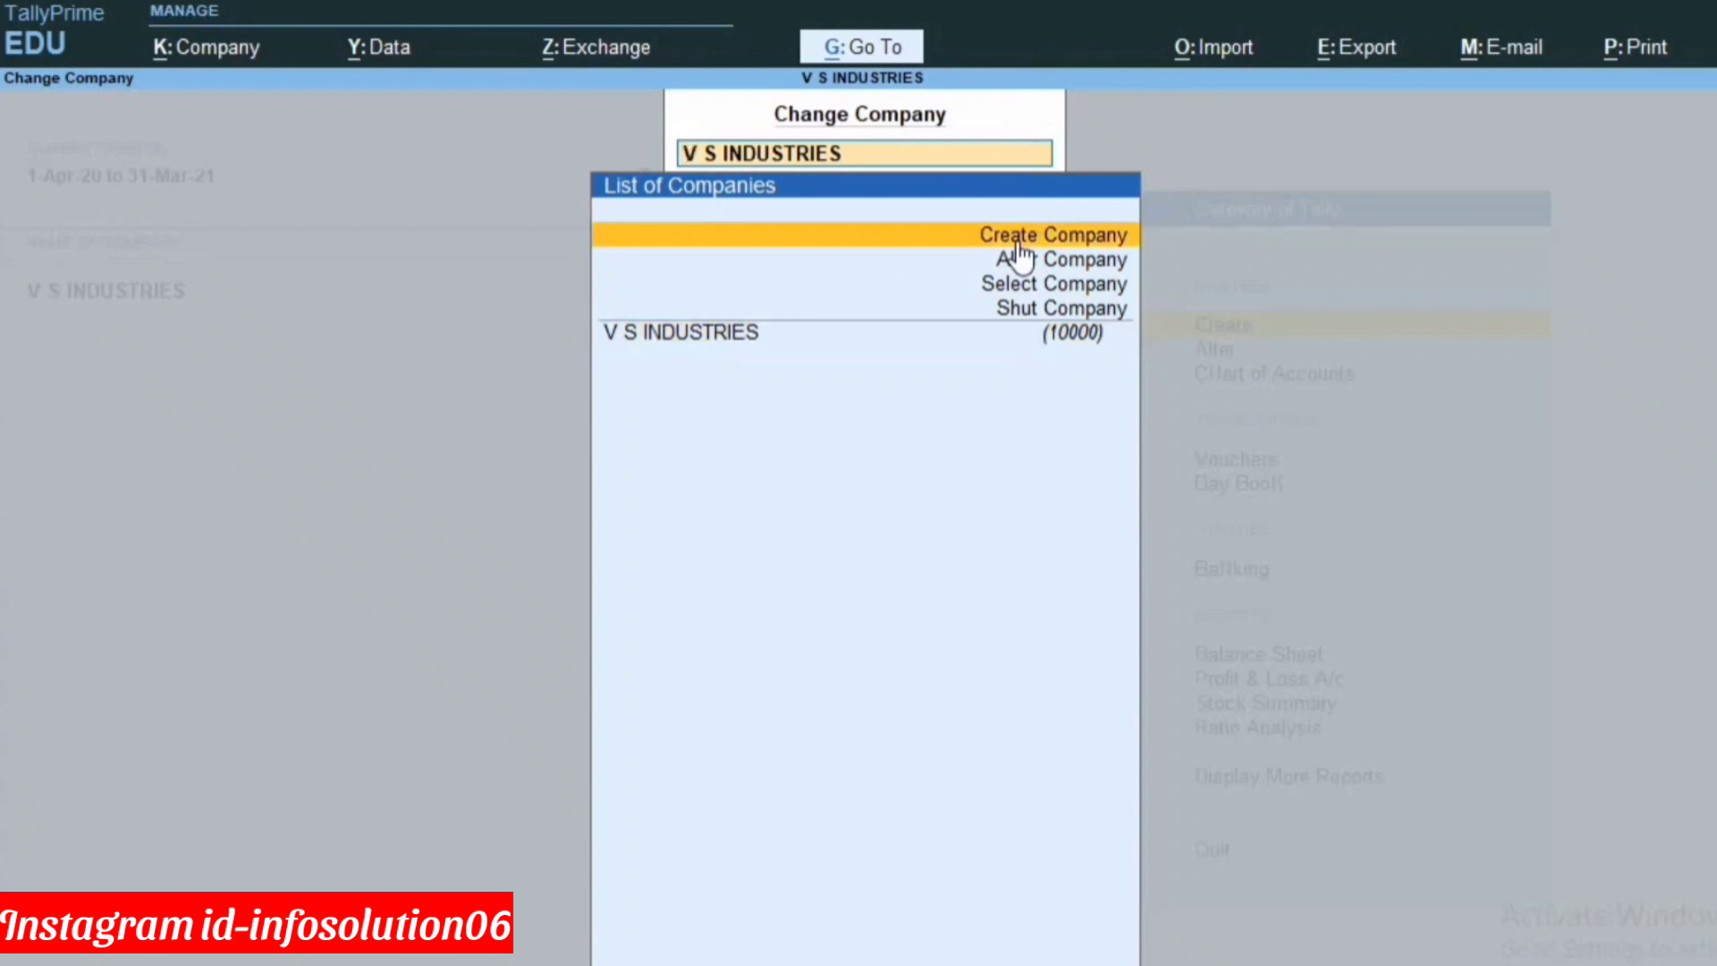
click(1020, 245)
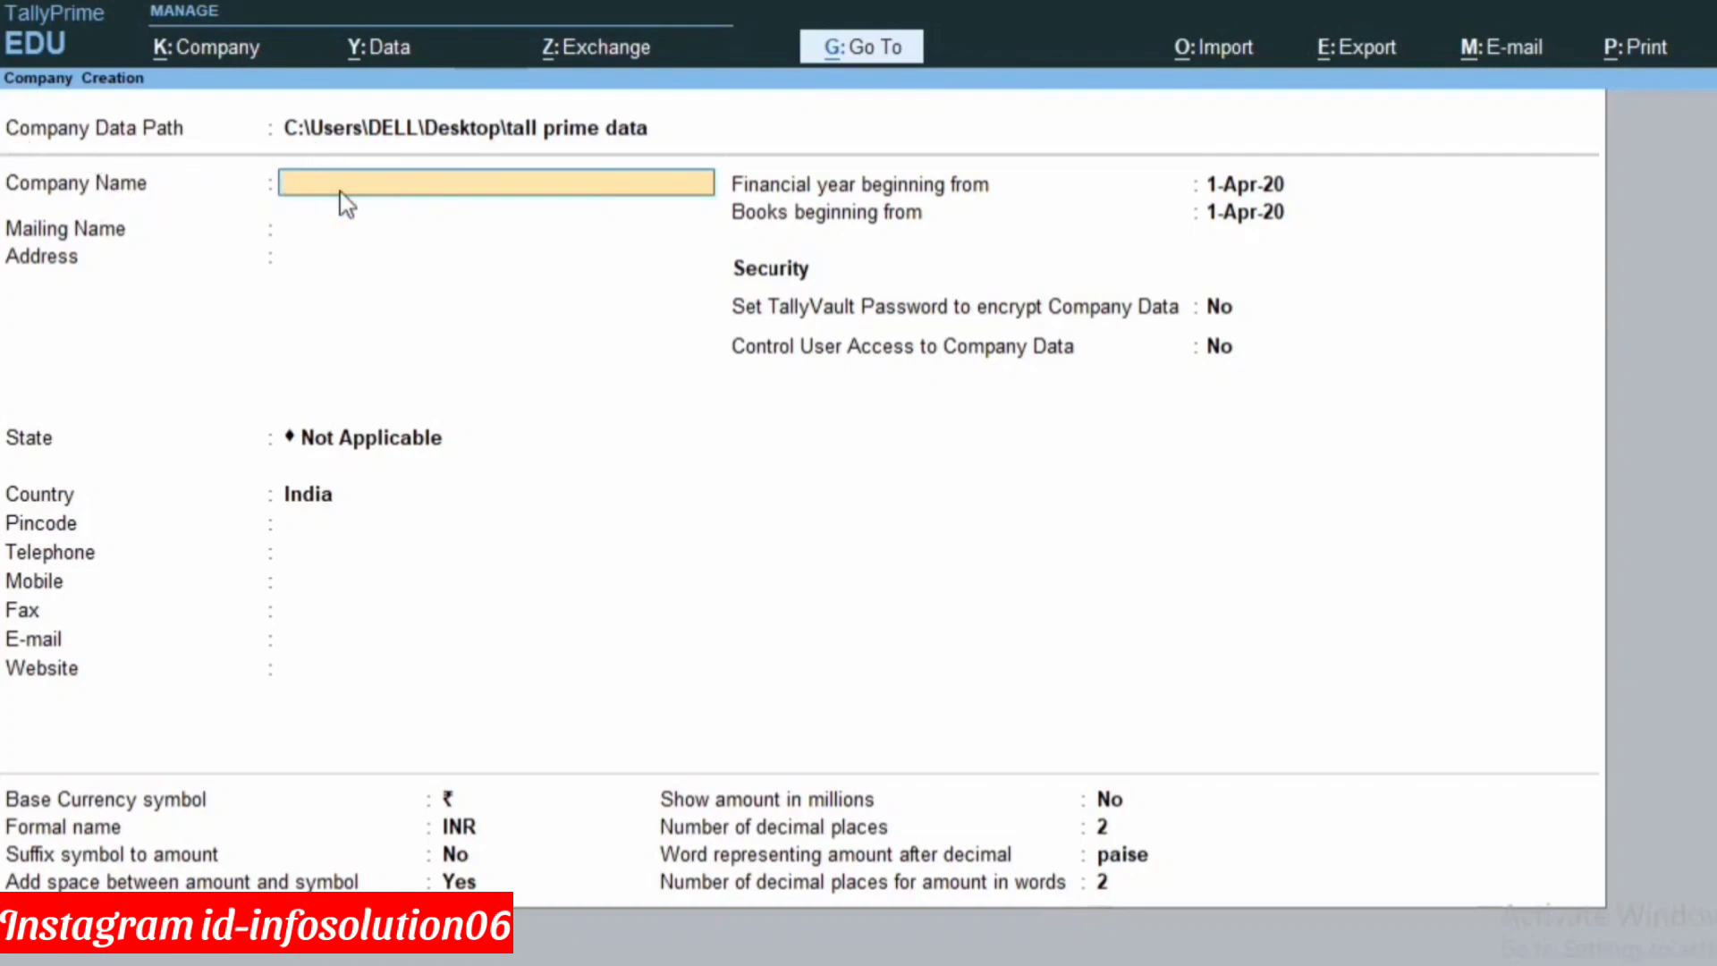
Name the company 'Tally Prime Company', keep its mailing name, enter two address lines, and select state Delhi.
text(Tally Prime Company)
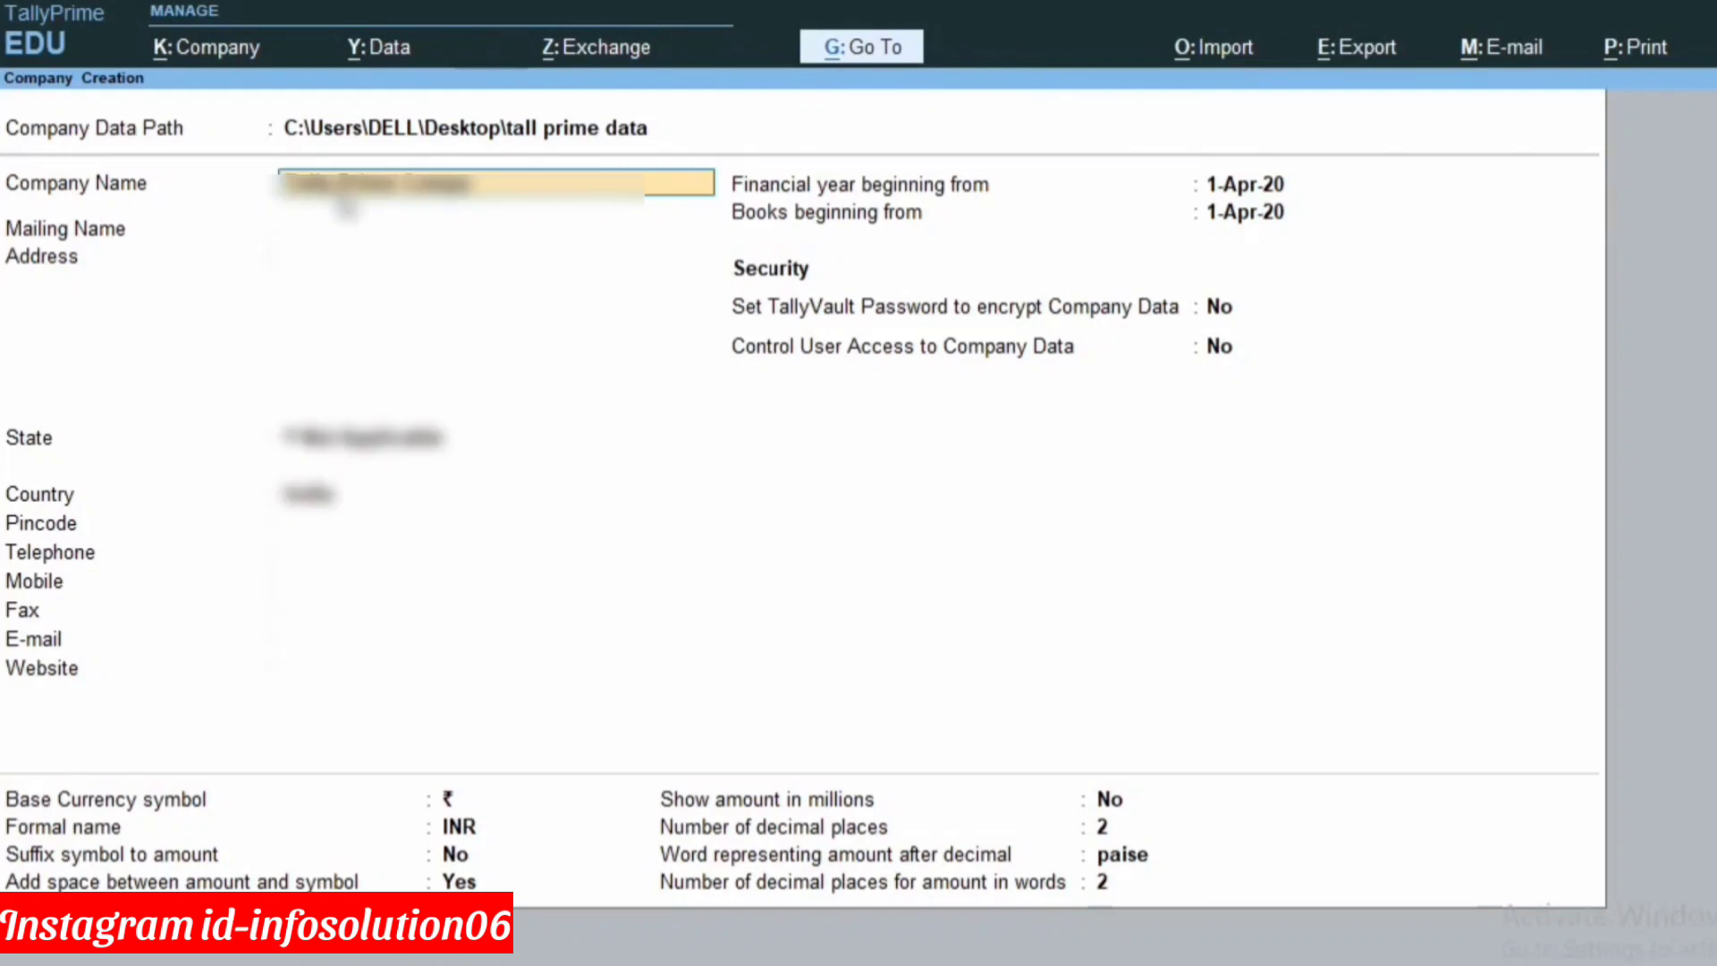
key(Return)
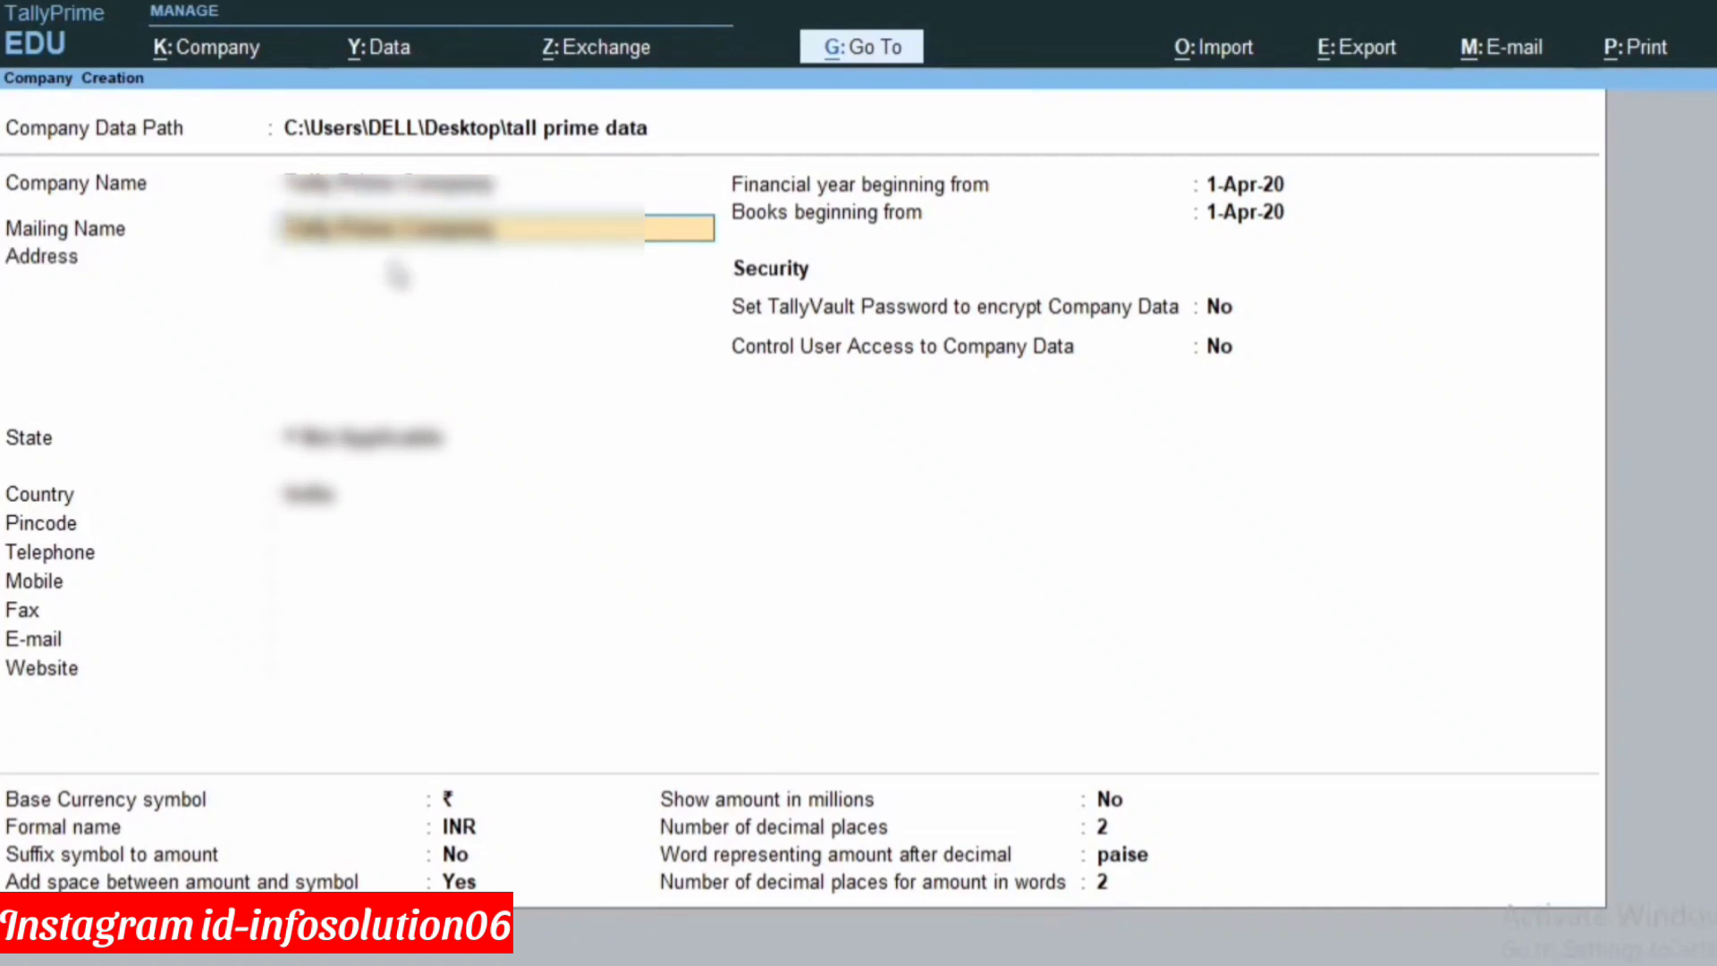
key(Return)
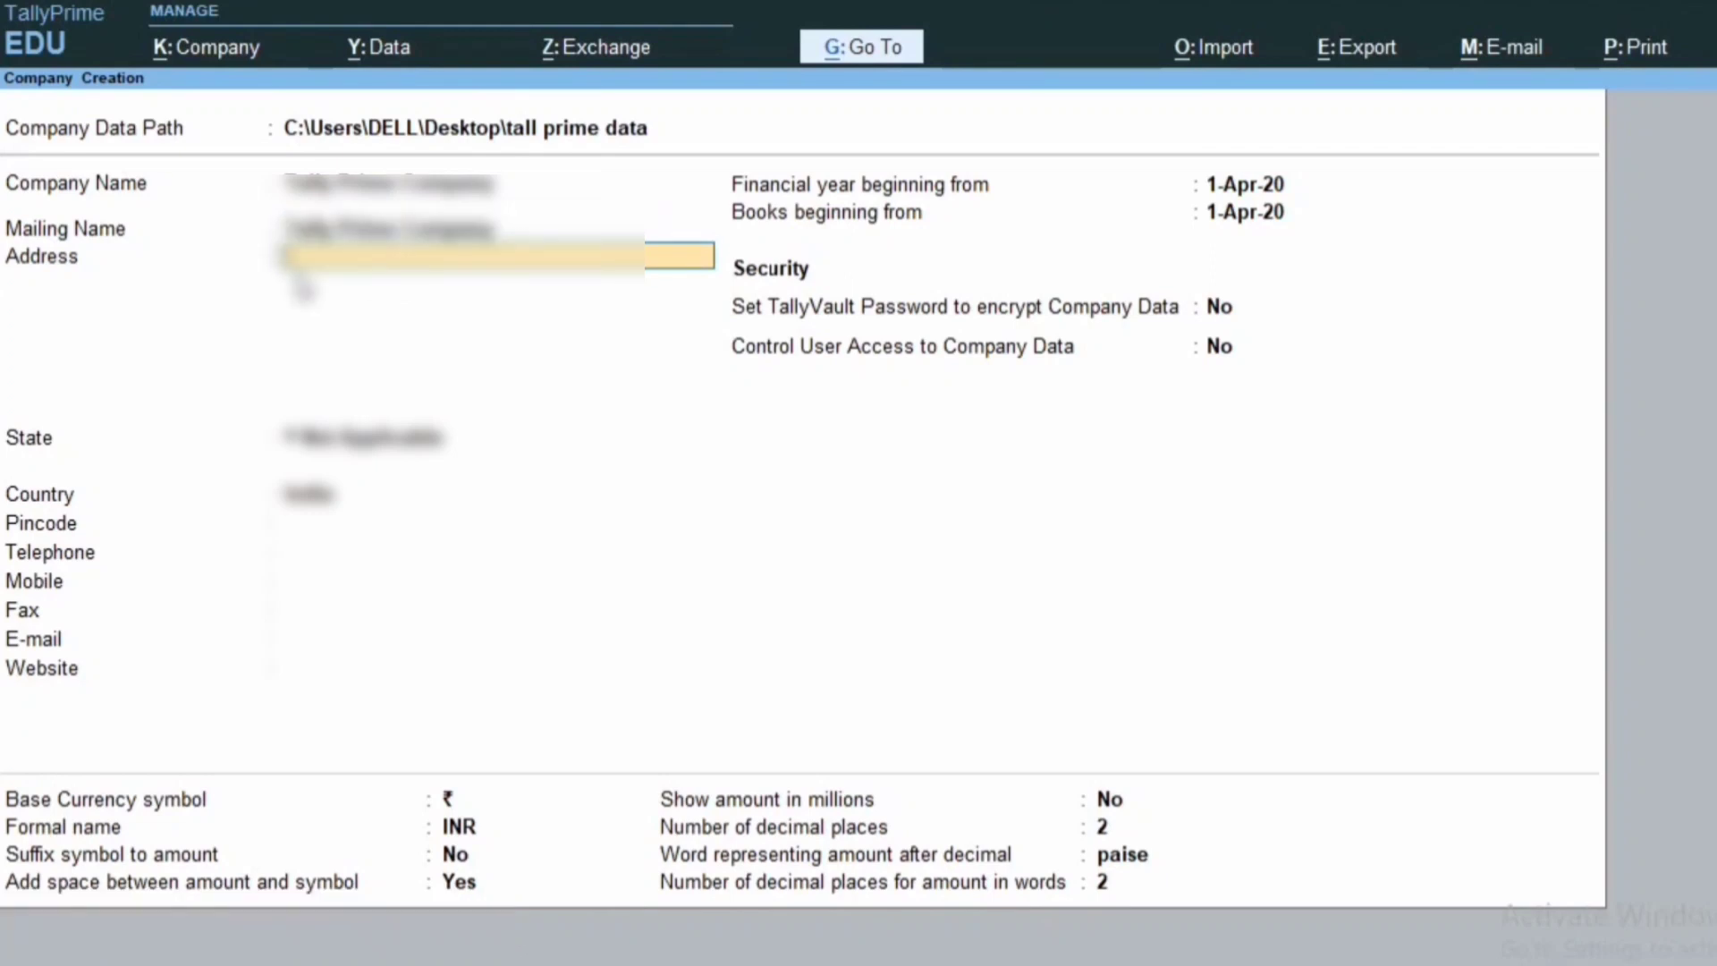
text(Hyderabad)
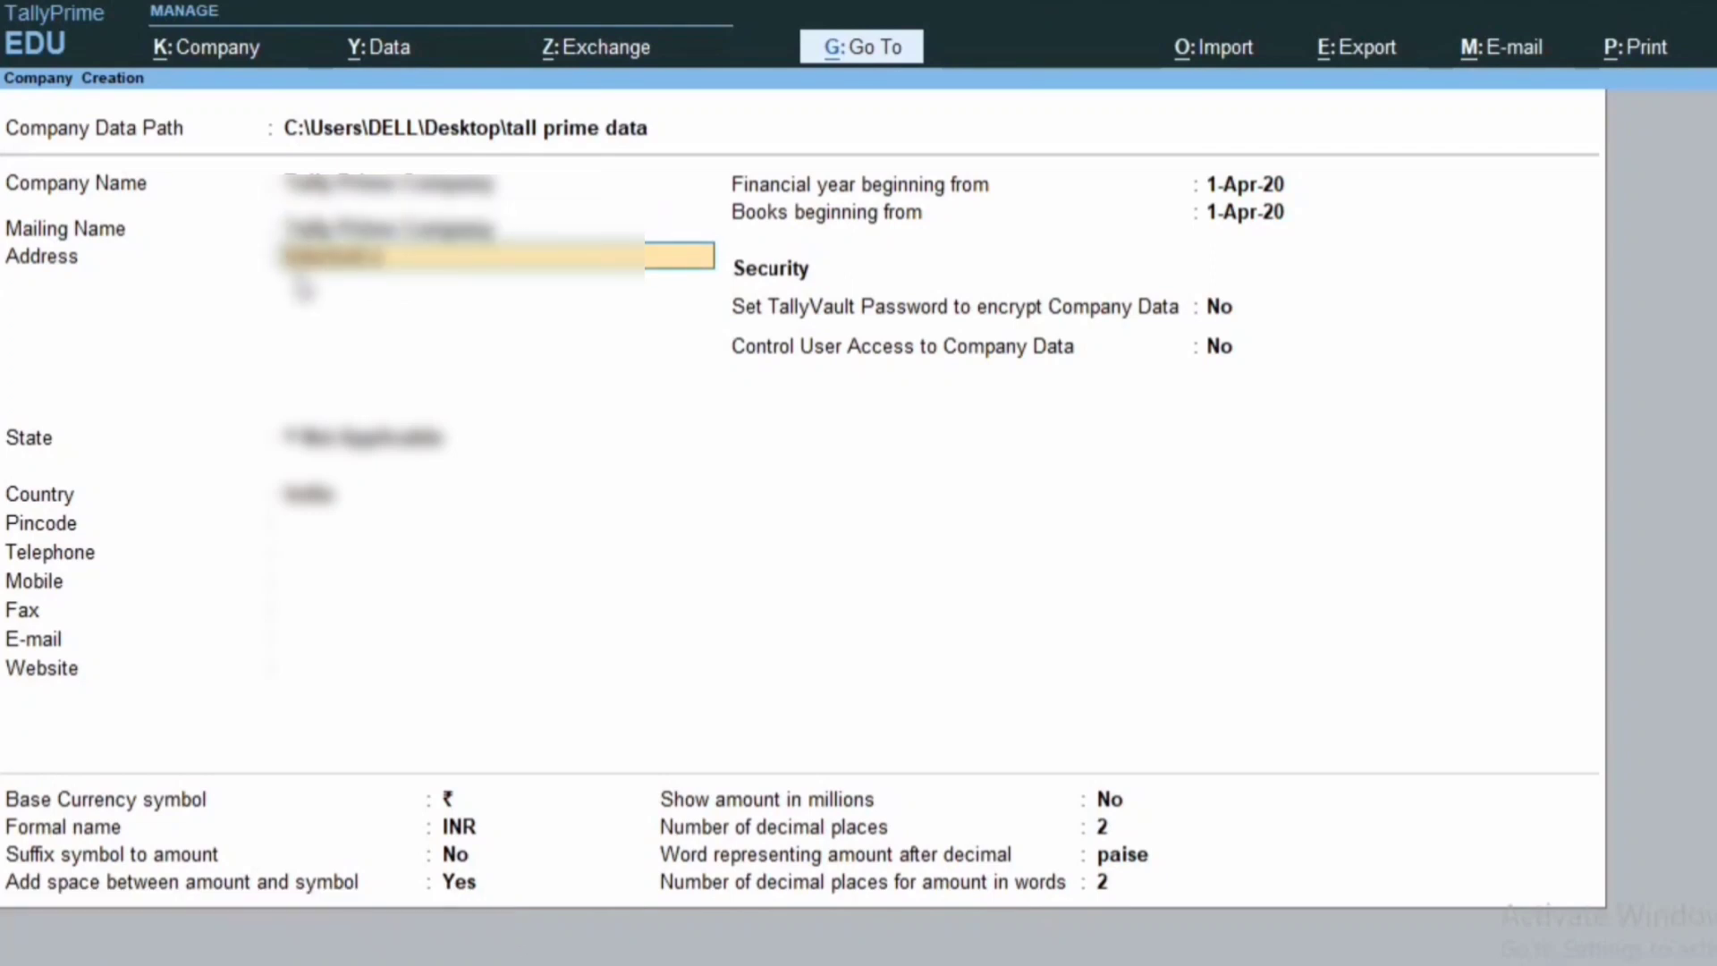
text(rea)
key(Return)
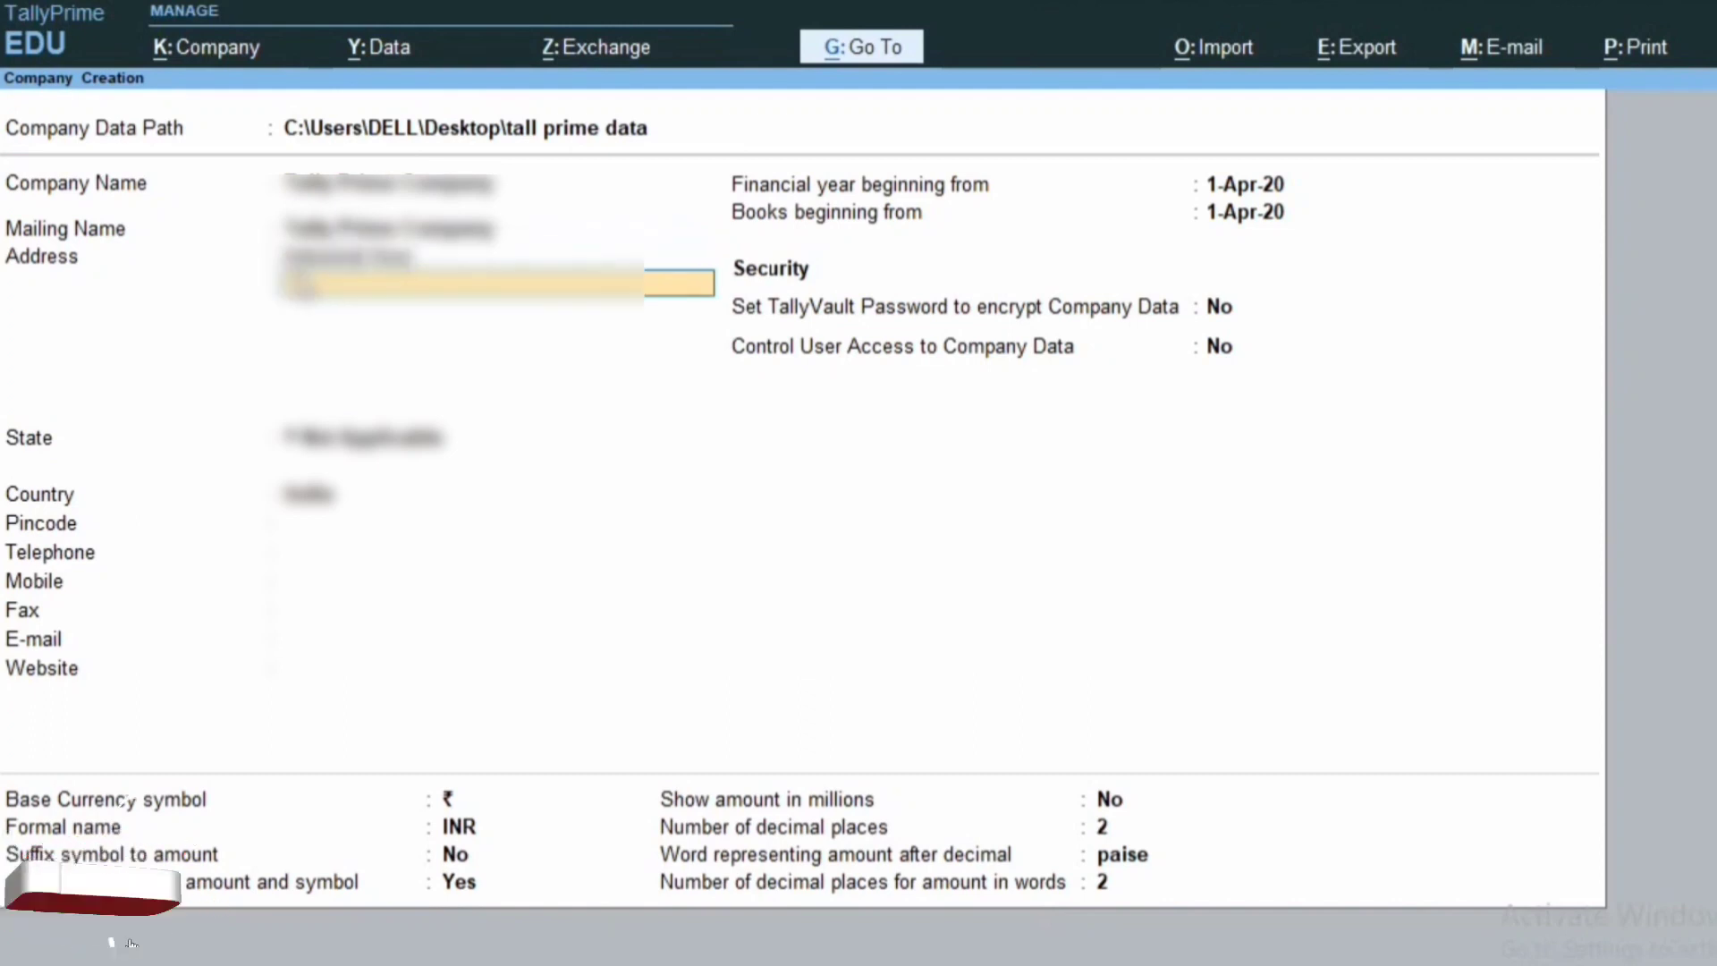
text(New Delh)
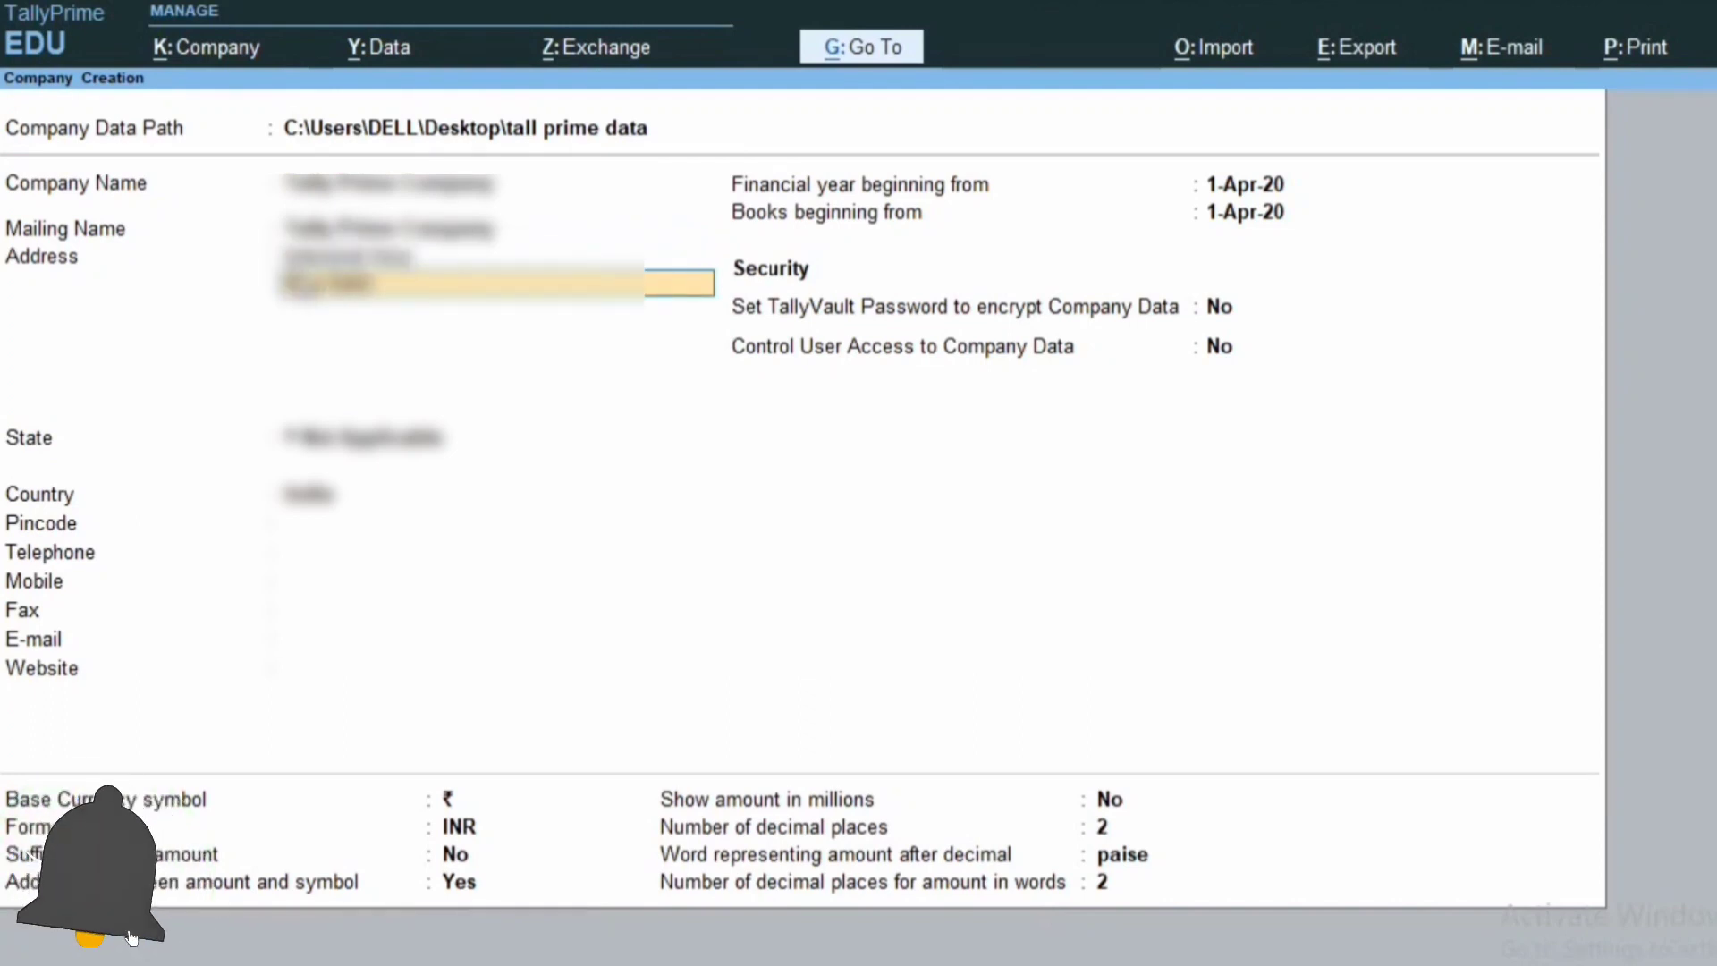
key(Return)
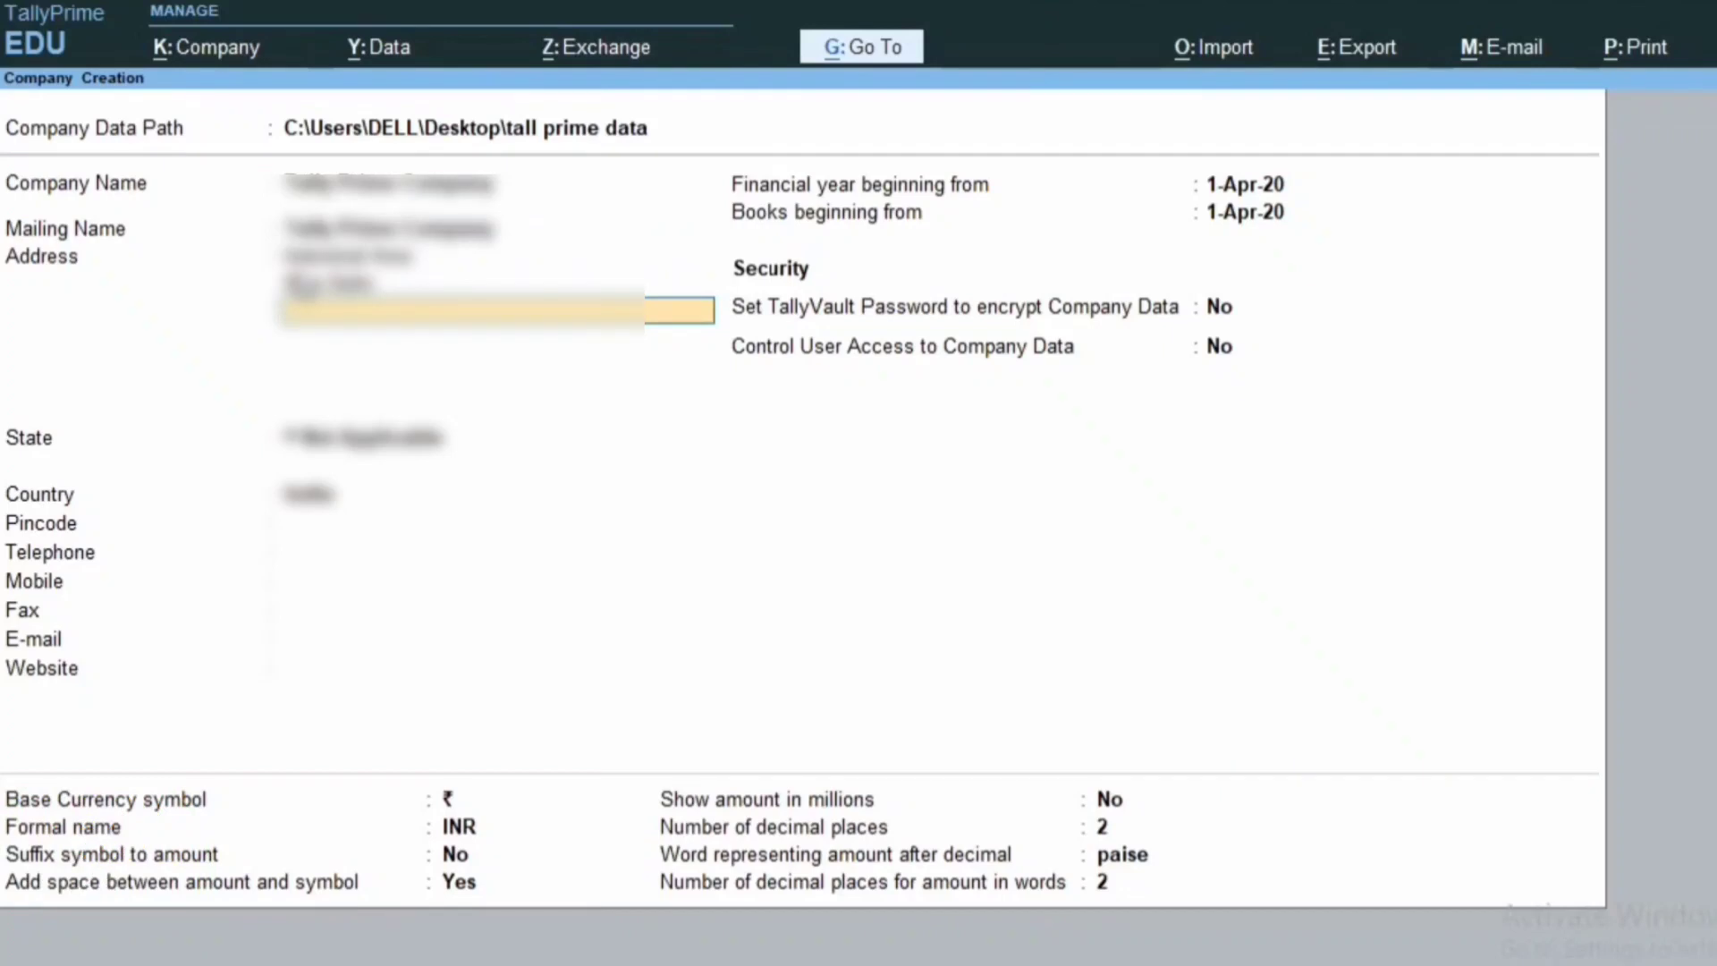
key(Return)
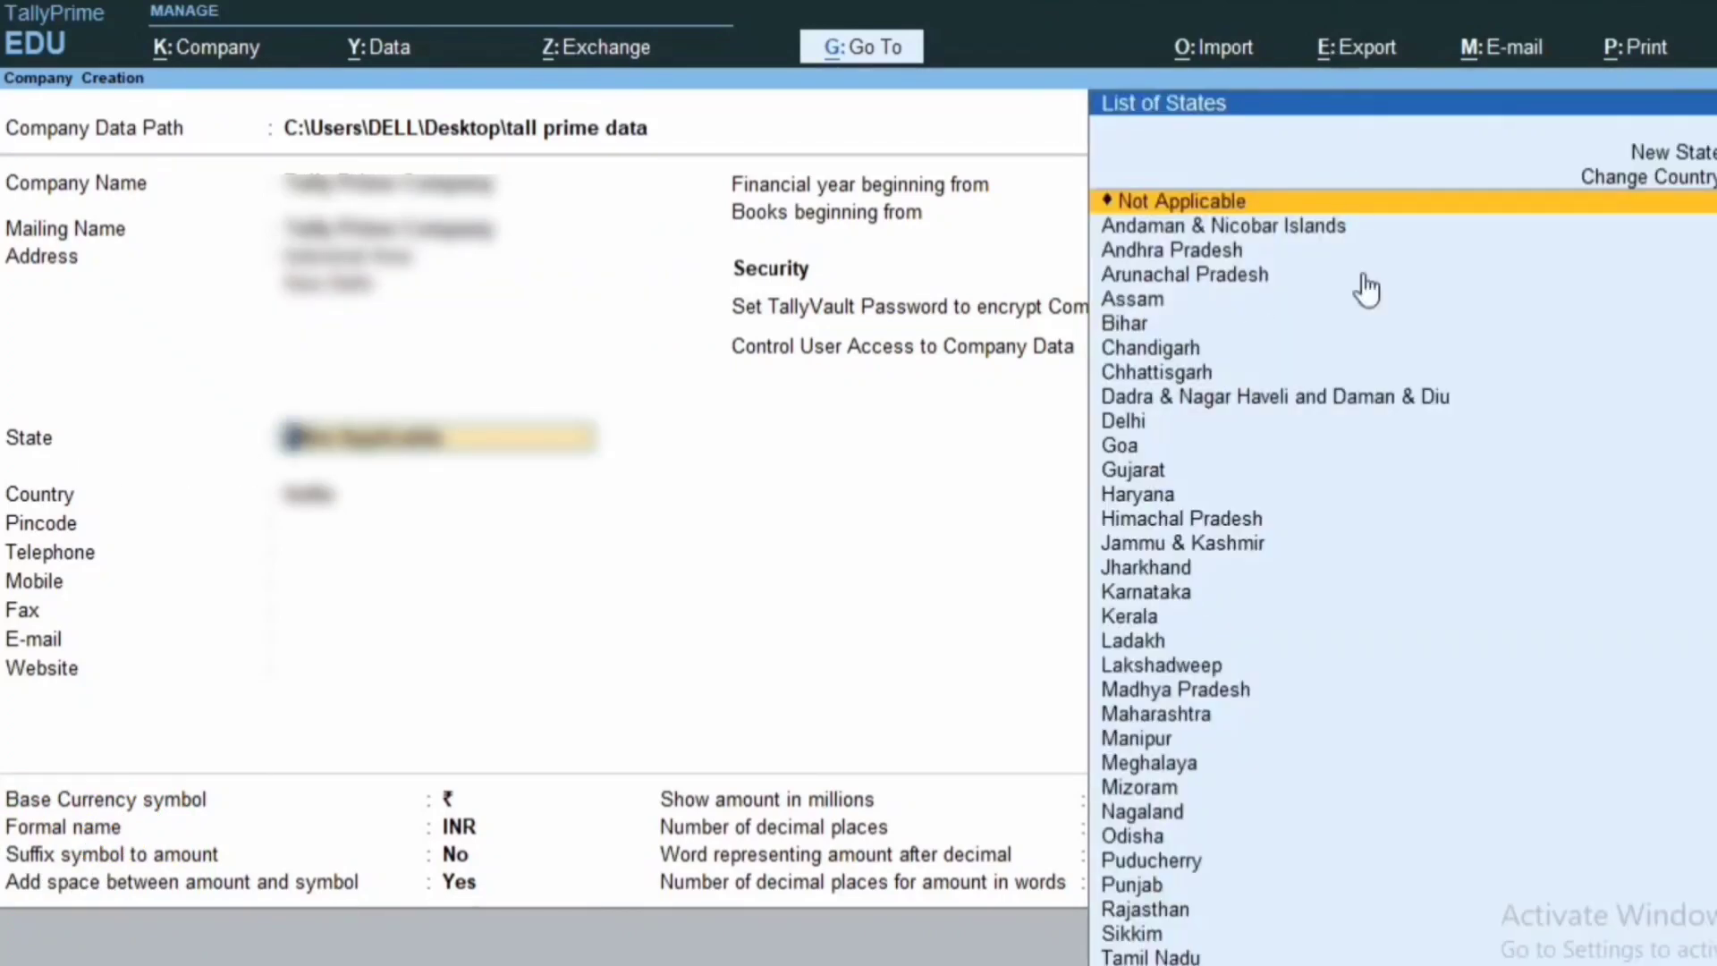
click(1128, 428)
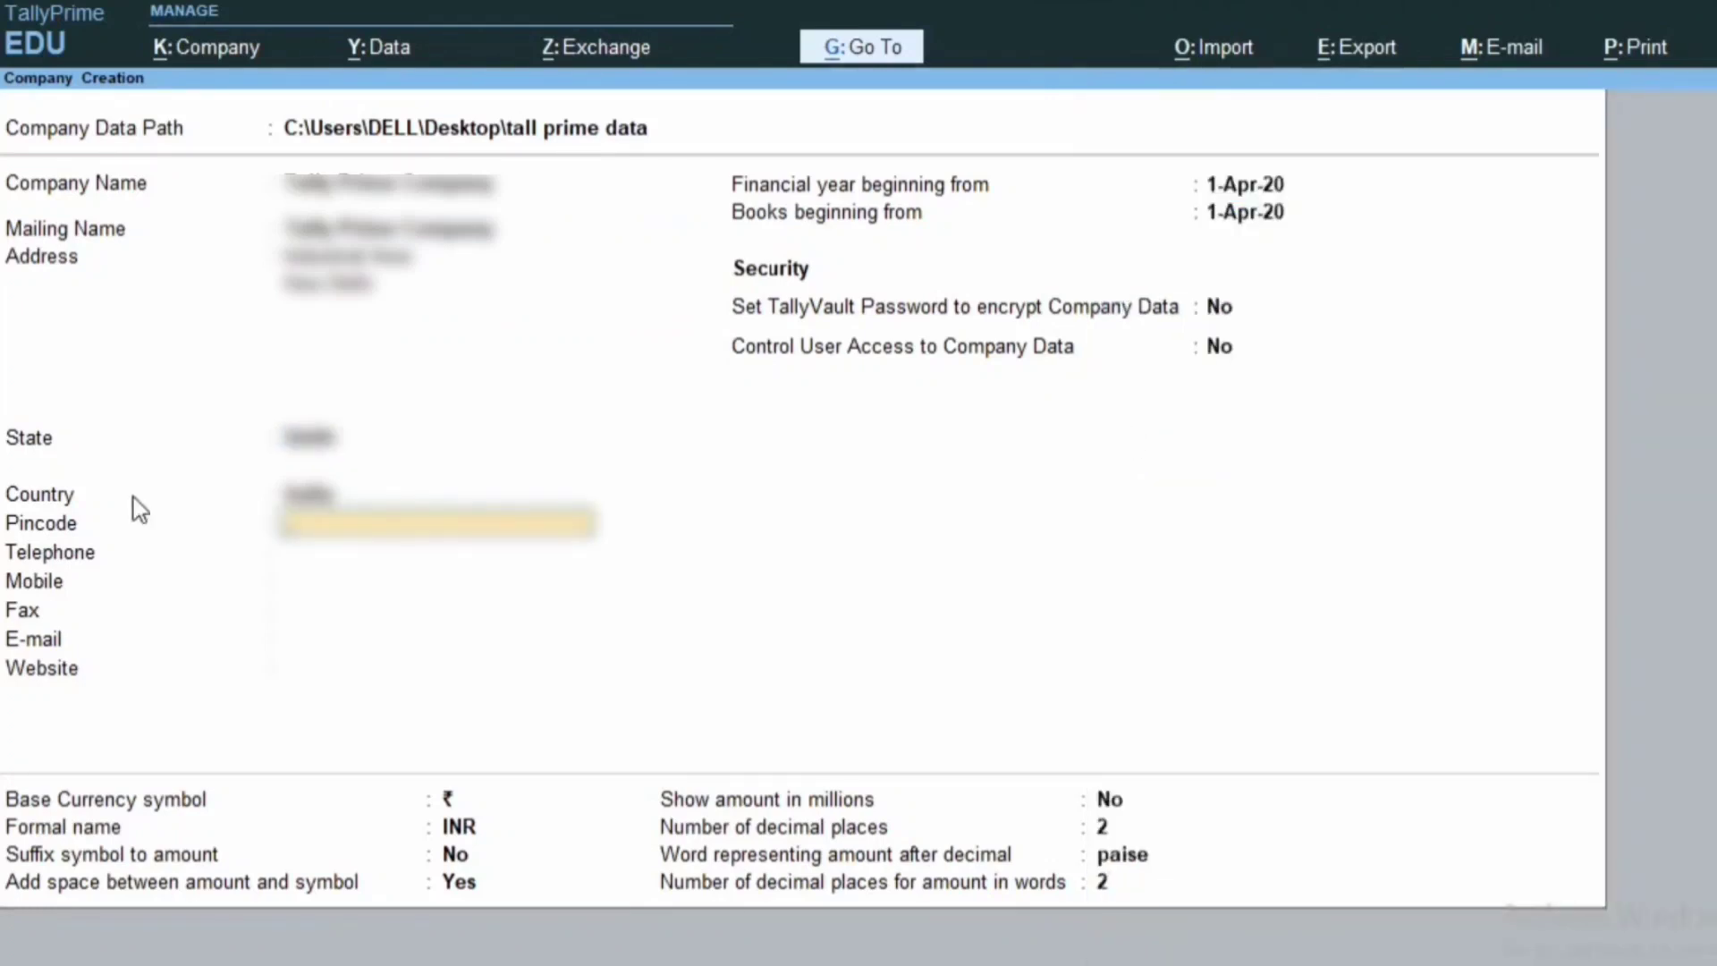
Fill in the company's pincode, telephone, mobile number, e-mail address and website.
key(Return)
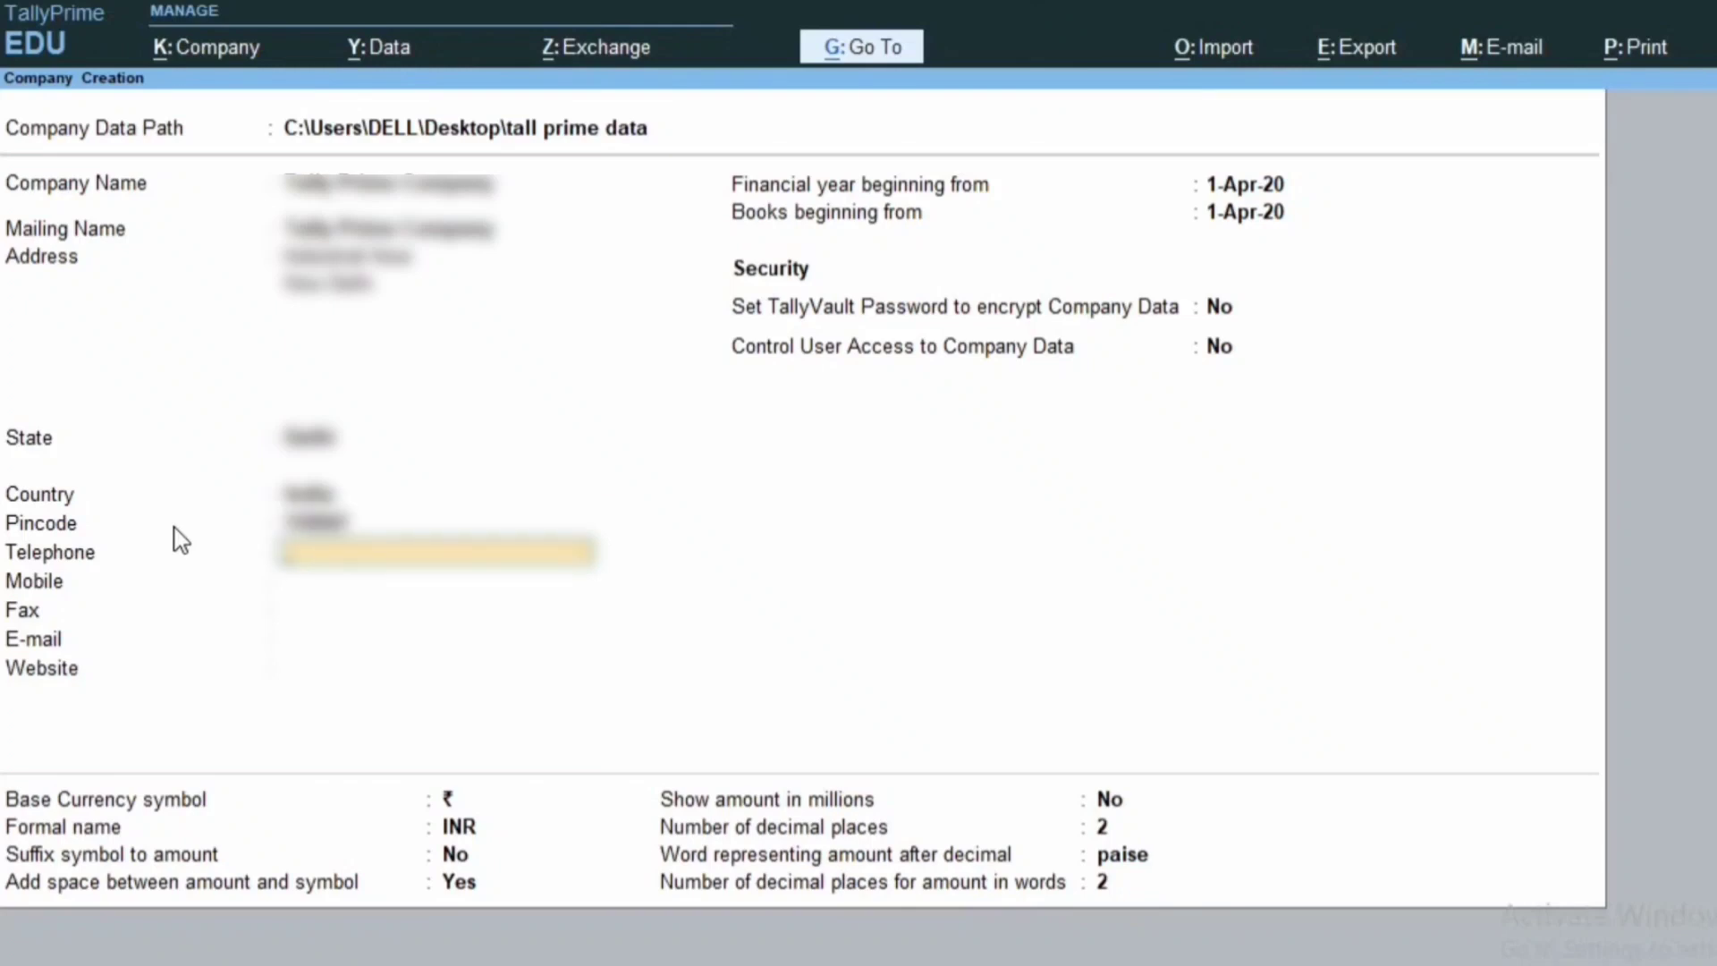
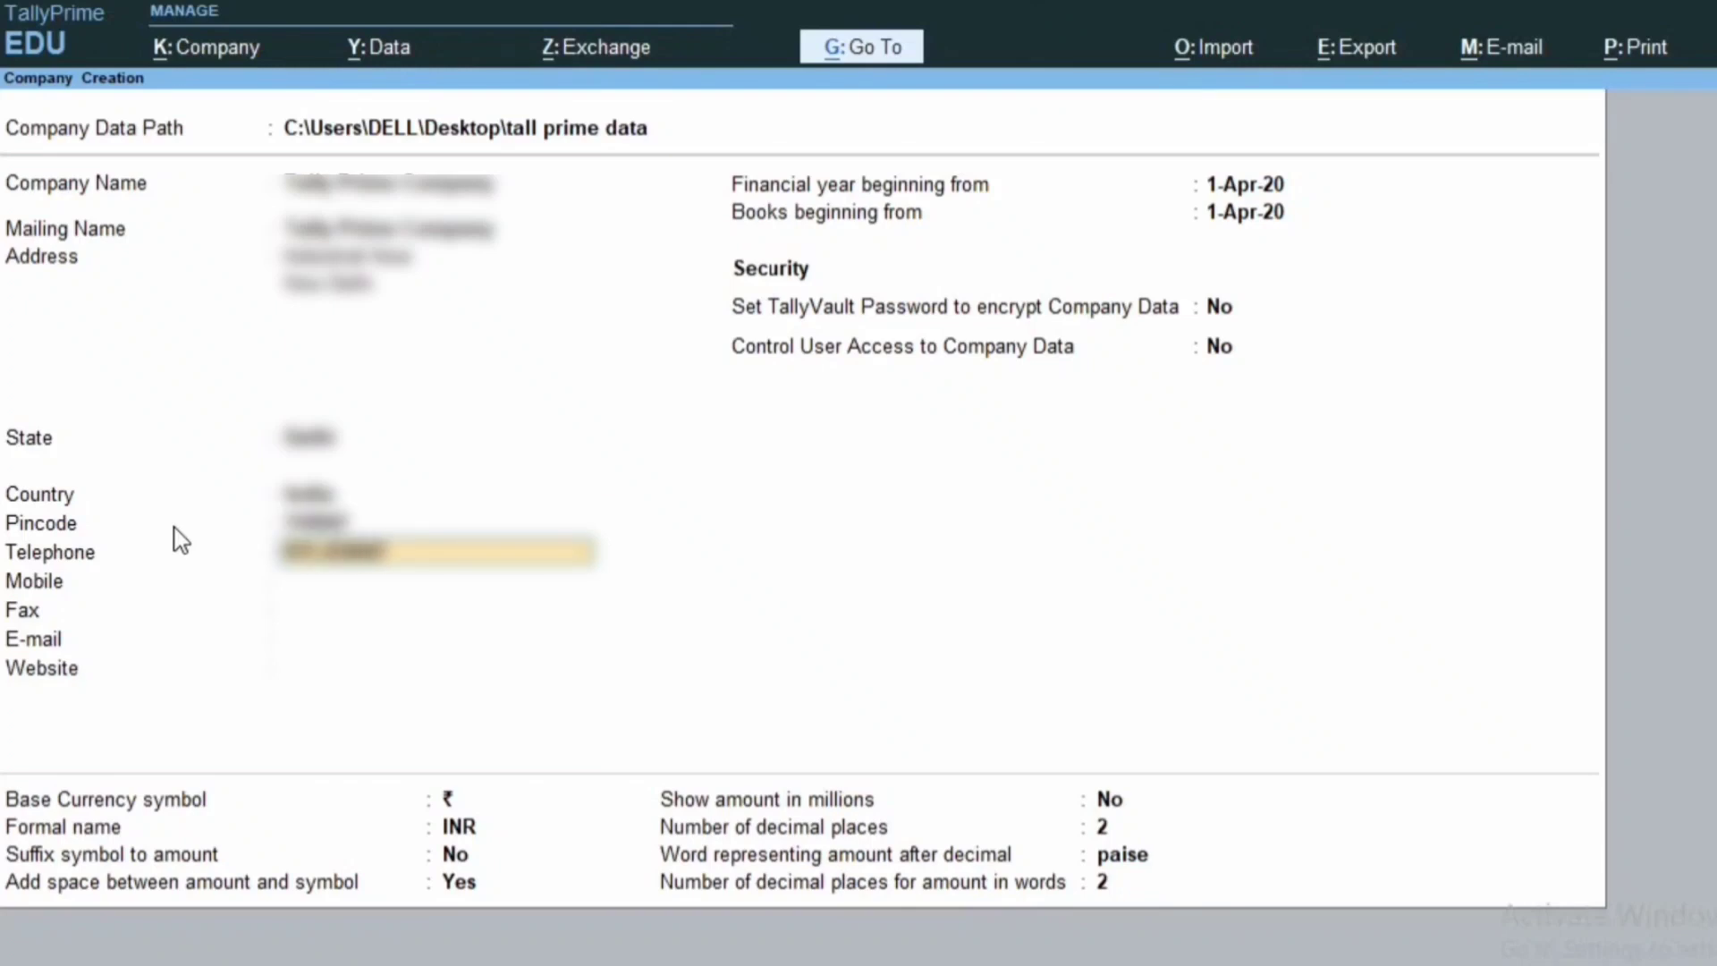
key(Return)
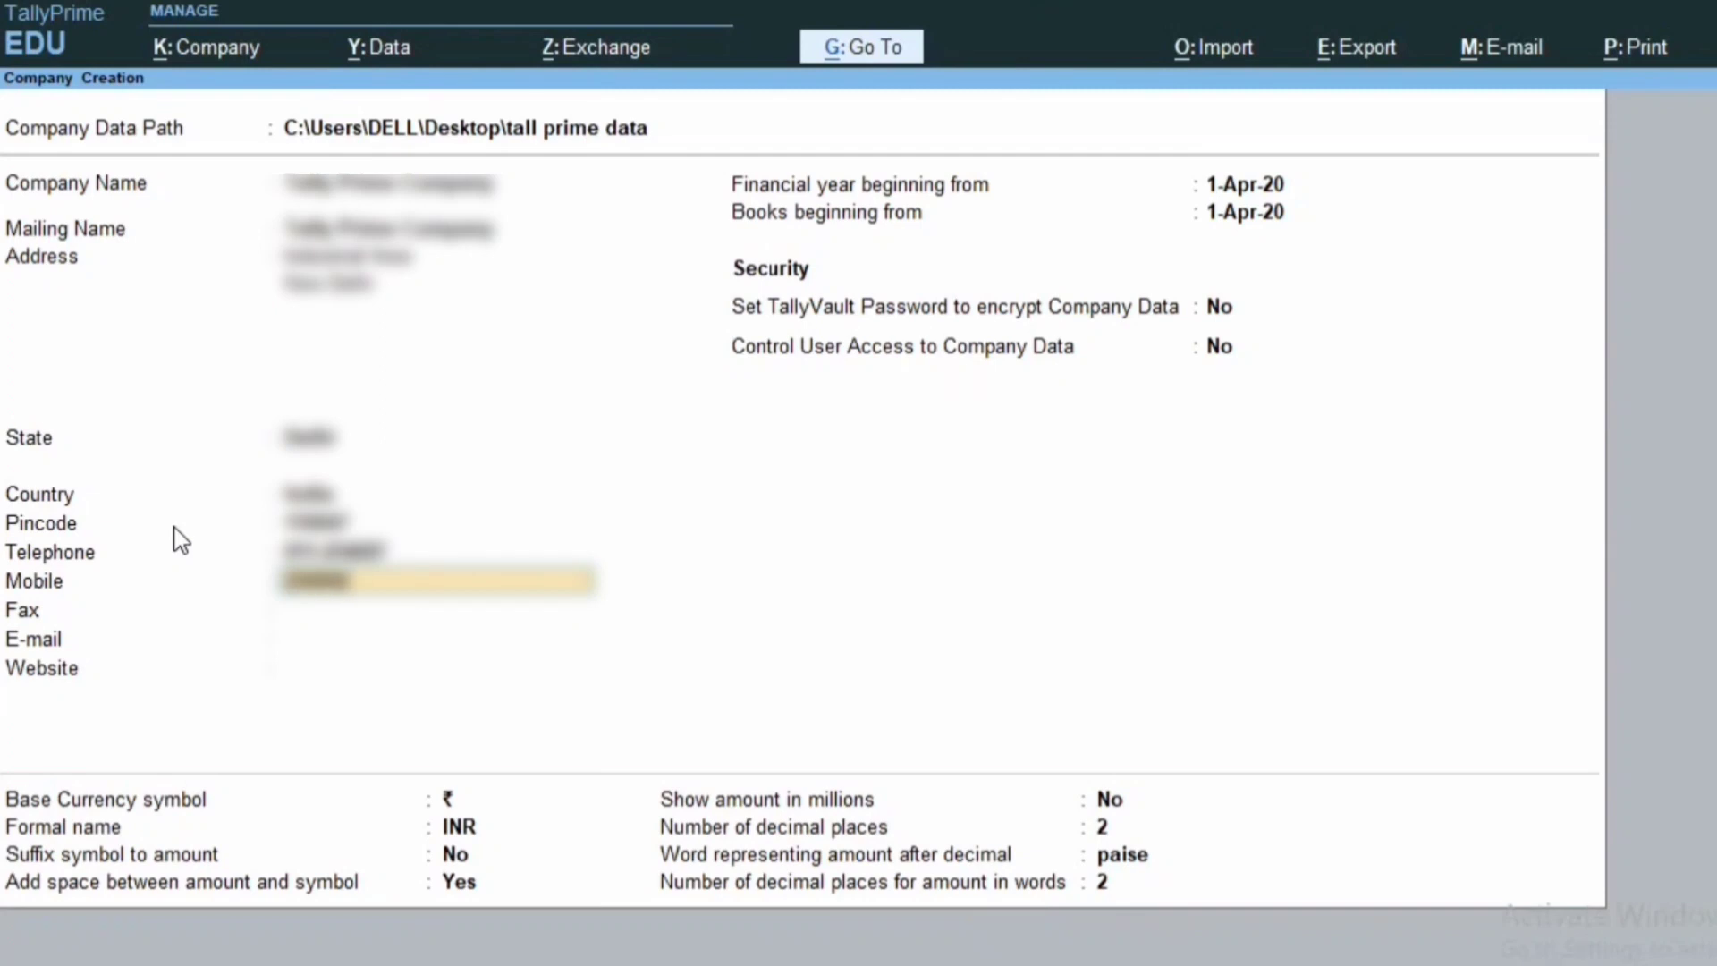
key(Return)
key(Return)
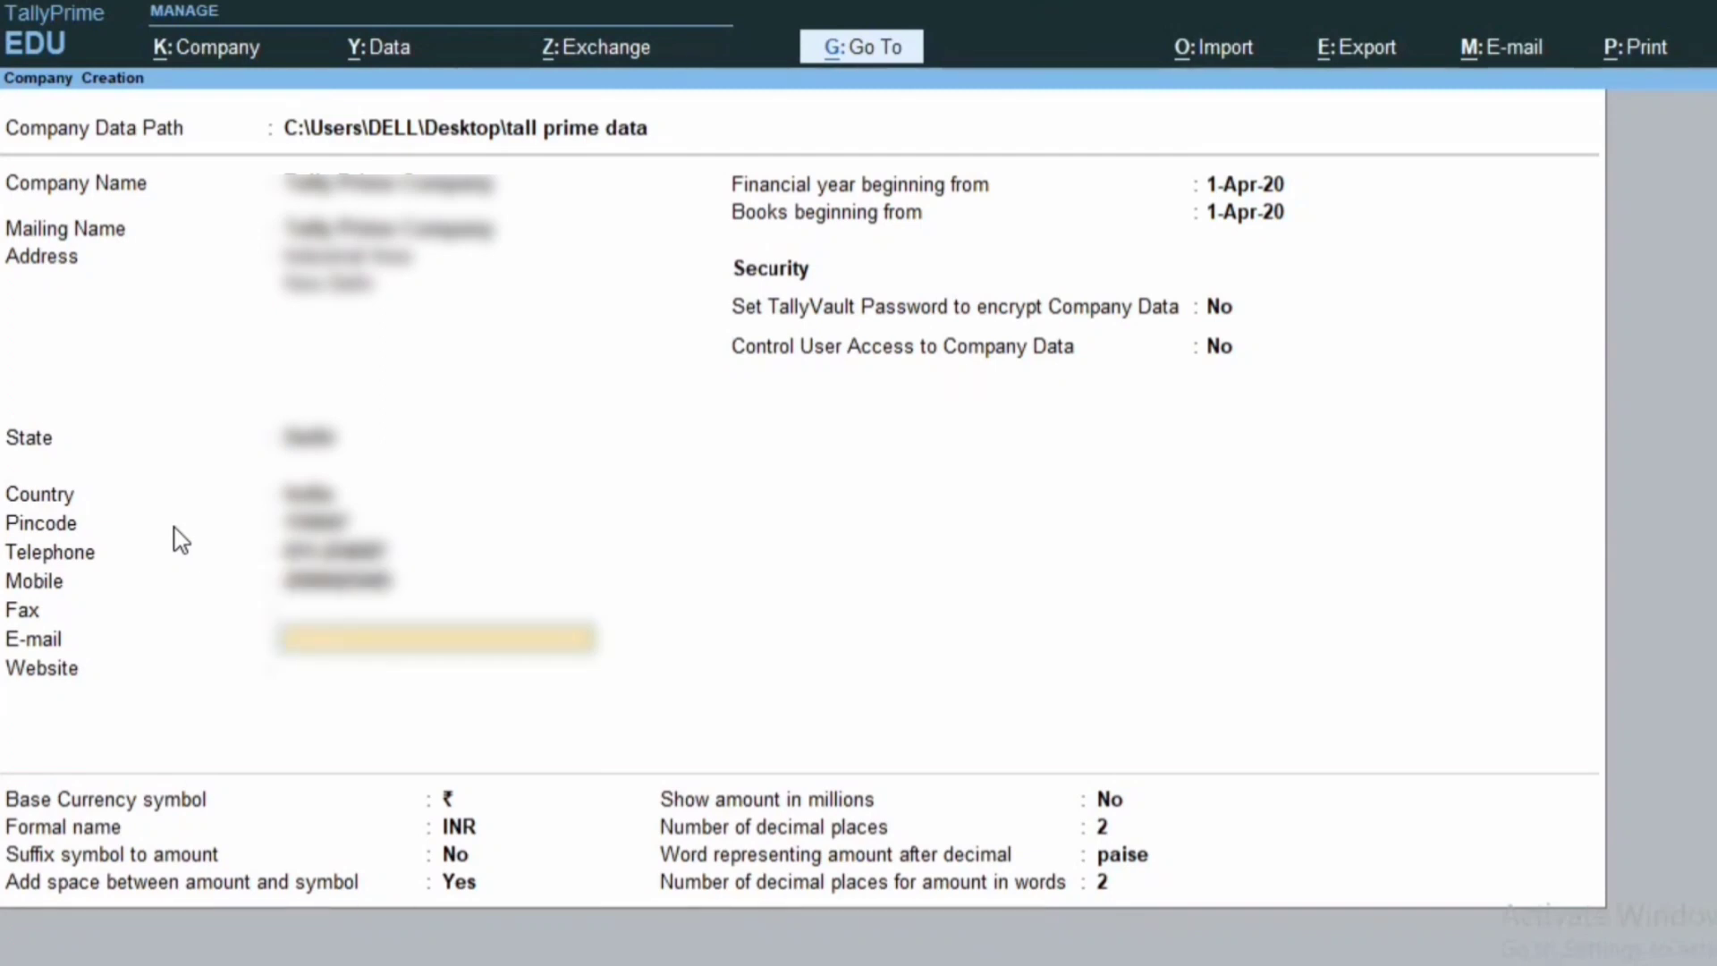
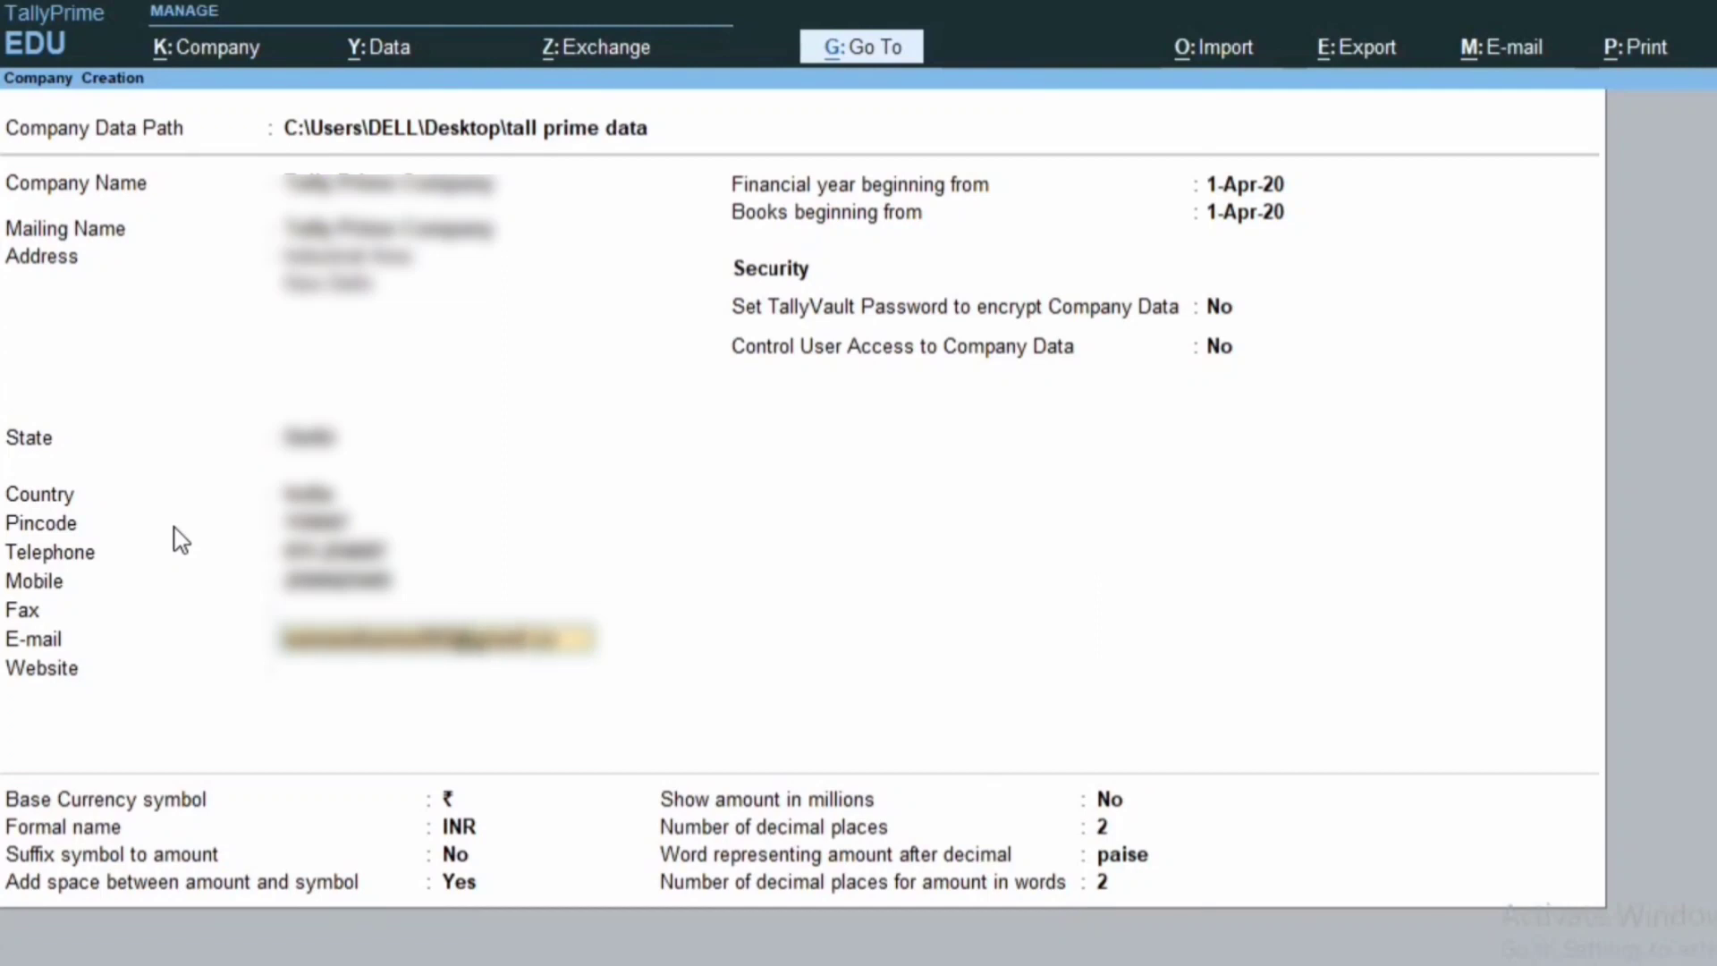
key(Return)
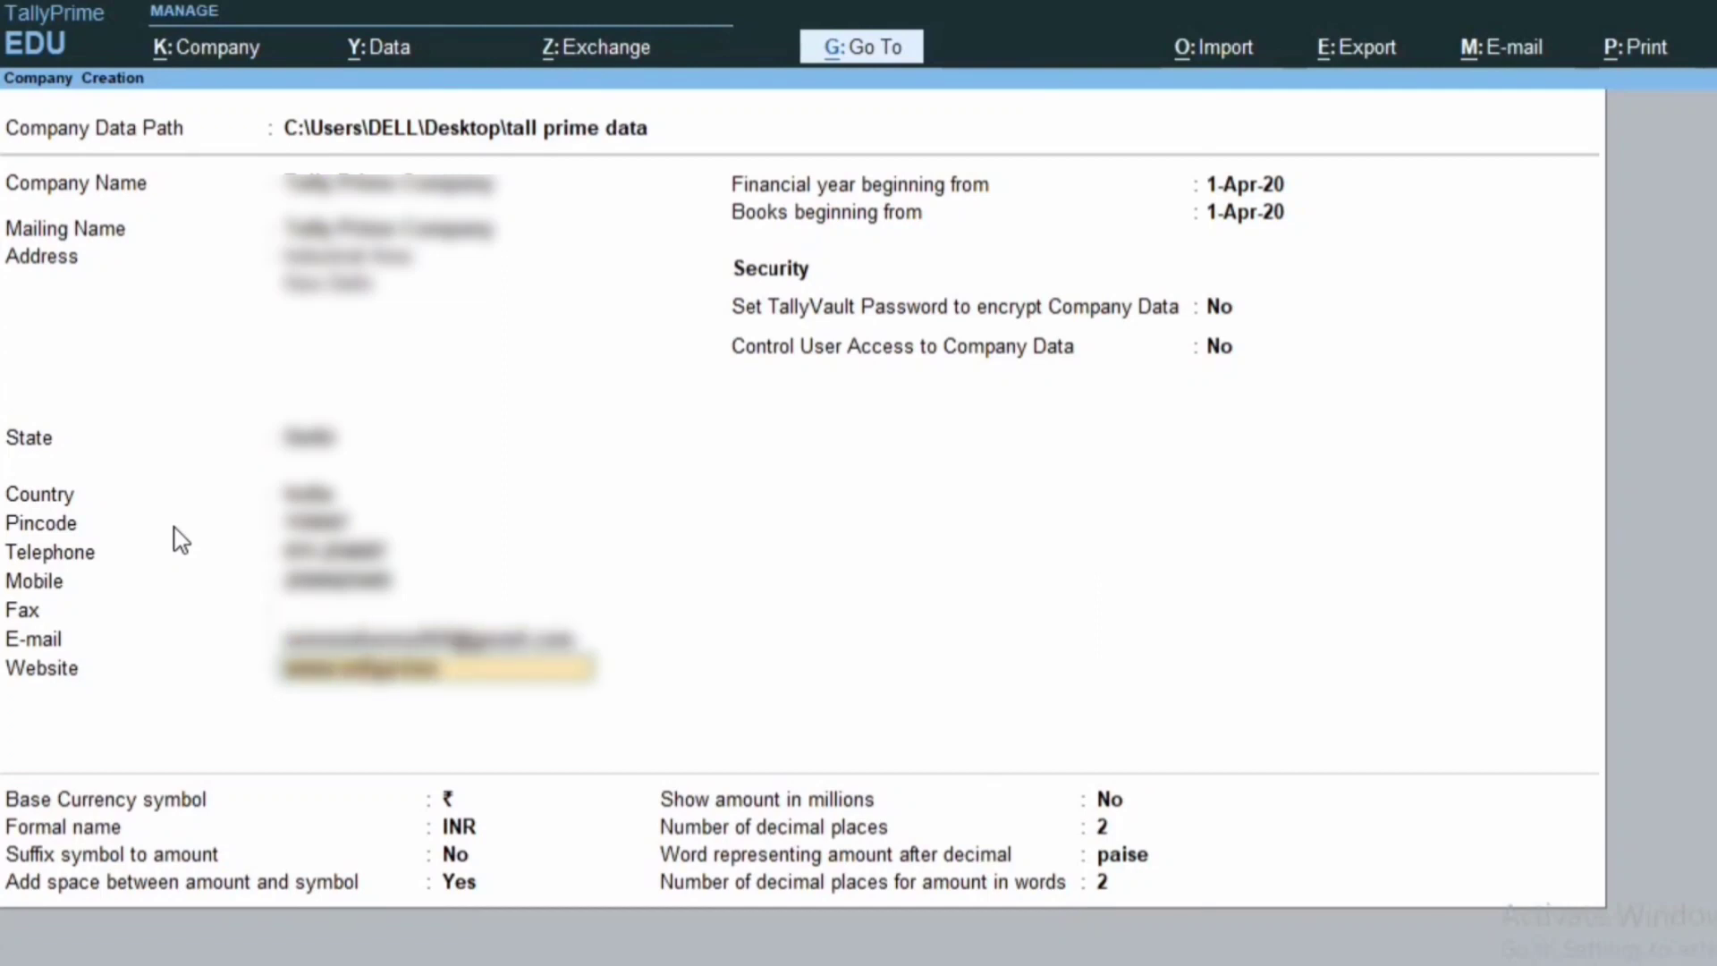
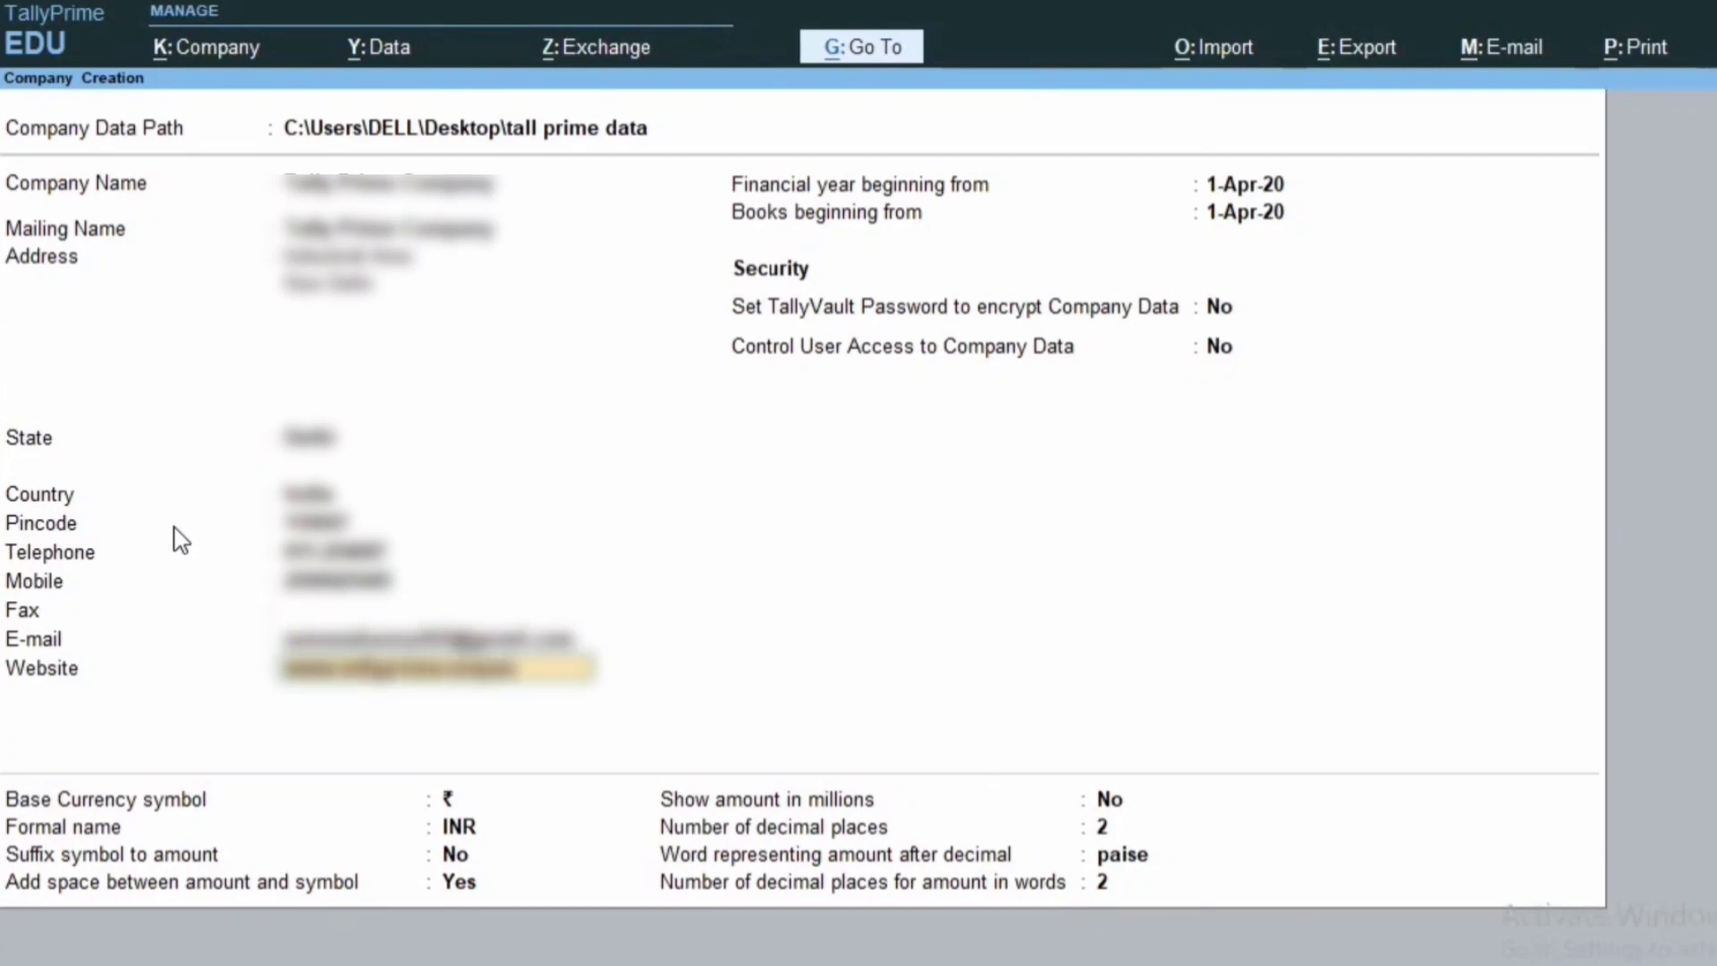
key(Return)
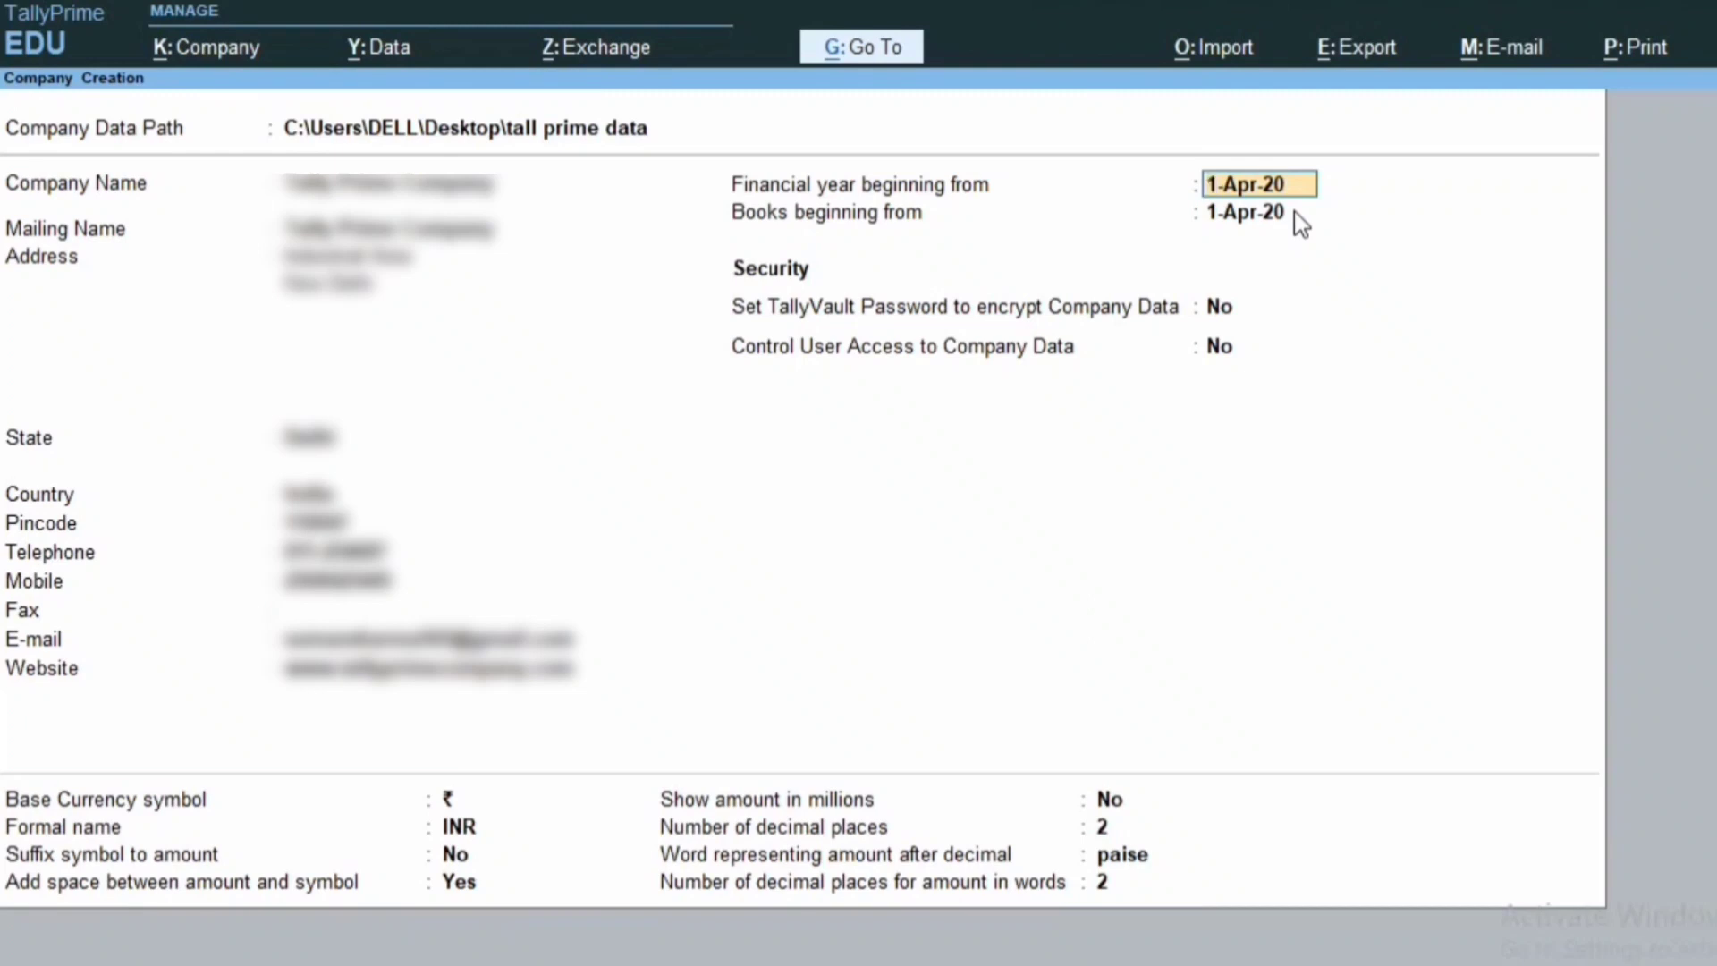
Keep the 1-Apr-20 dates and ₹/INR currency defaults, then accept the form to create the company.
key(Return)
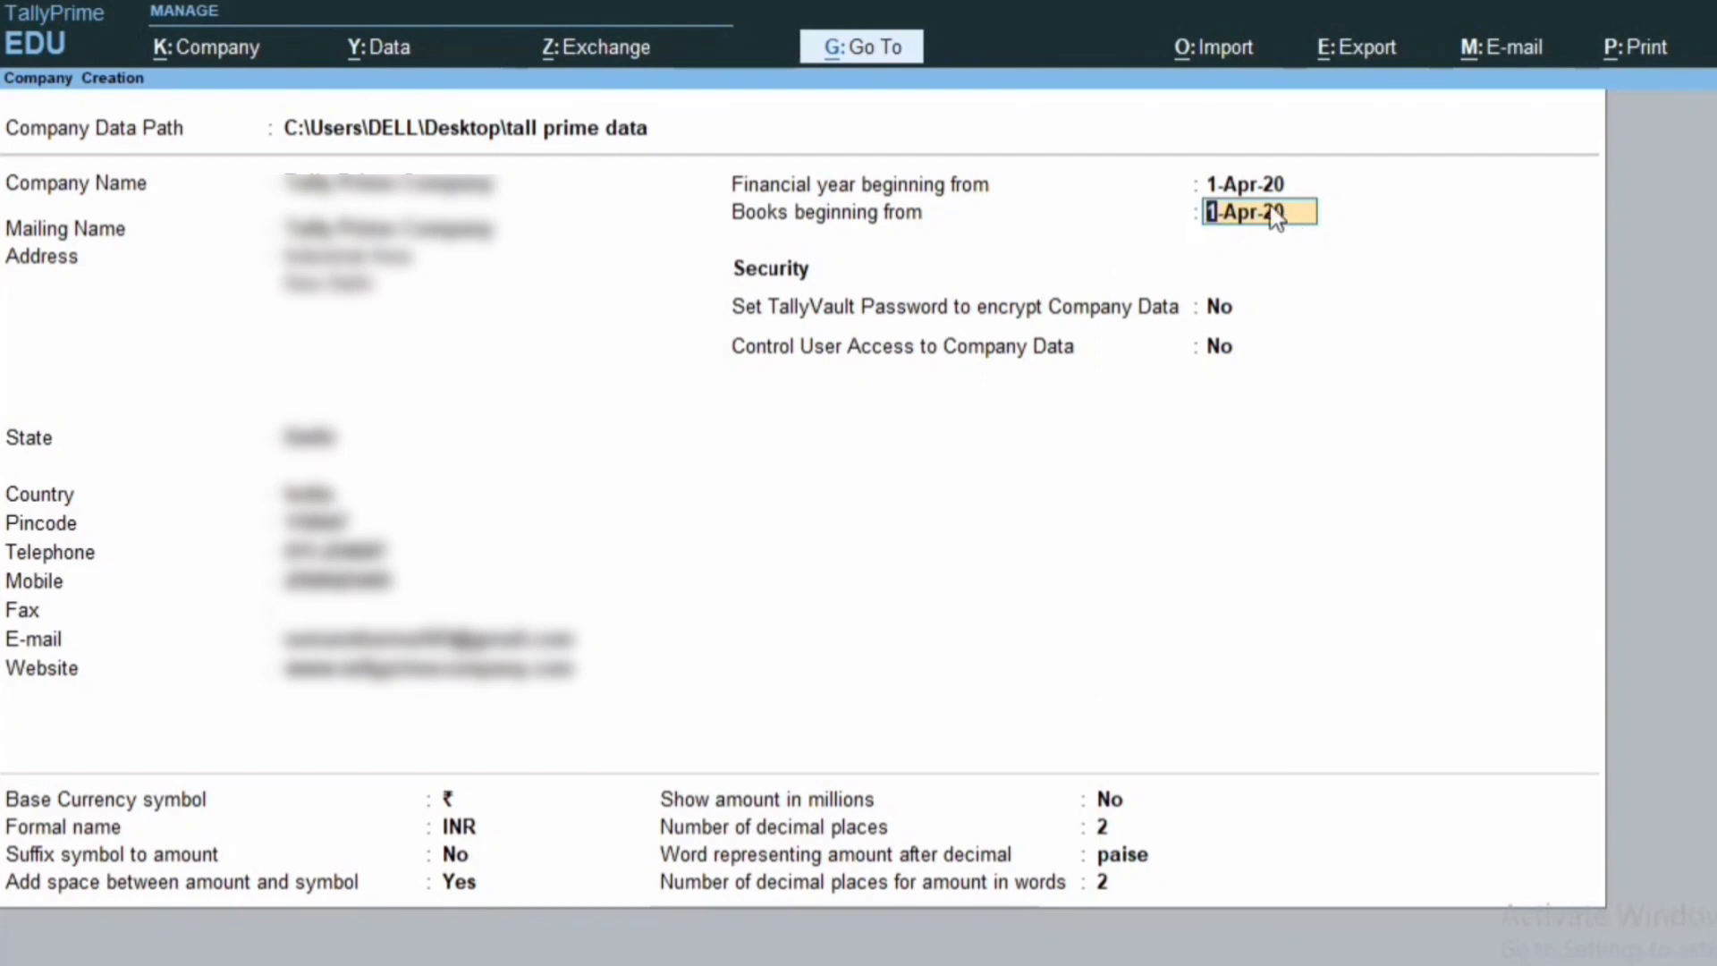
key(Return)
key(Return)
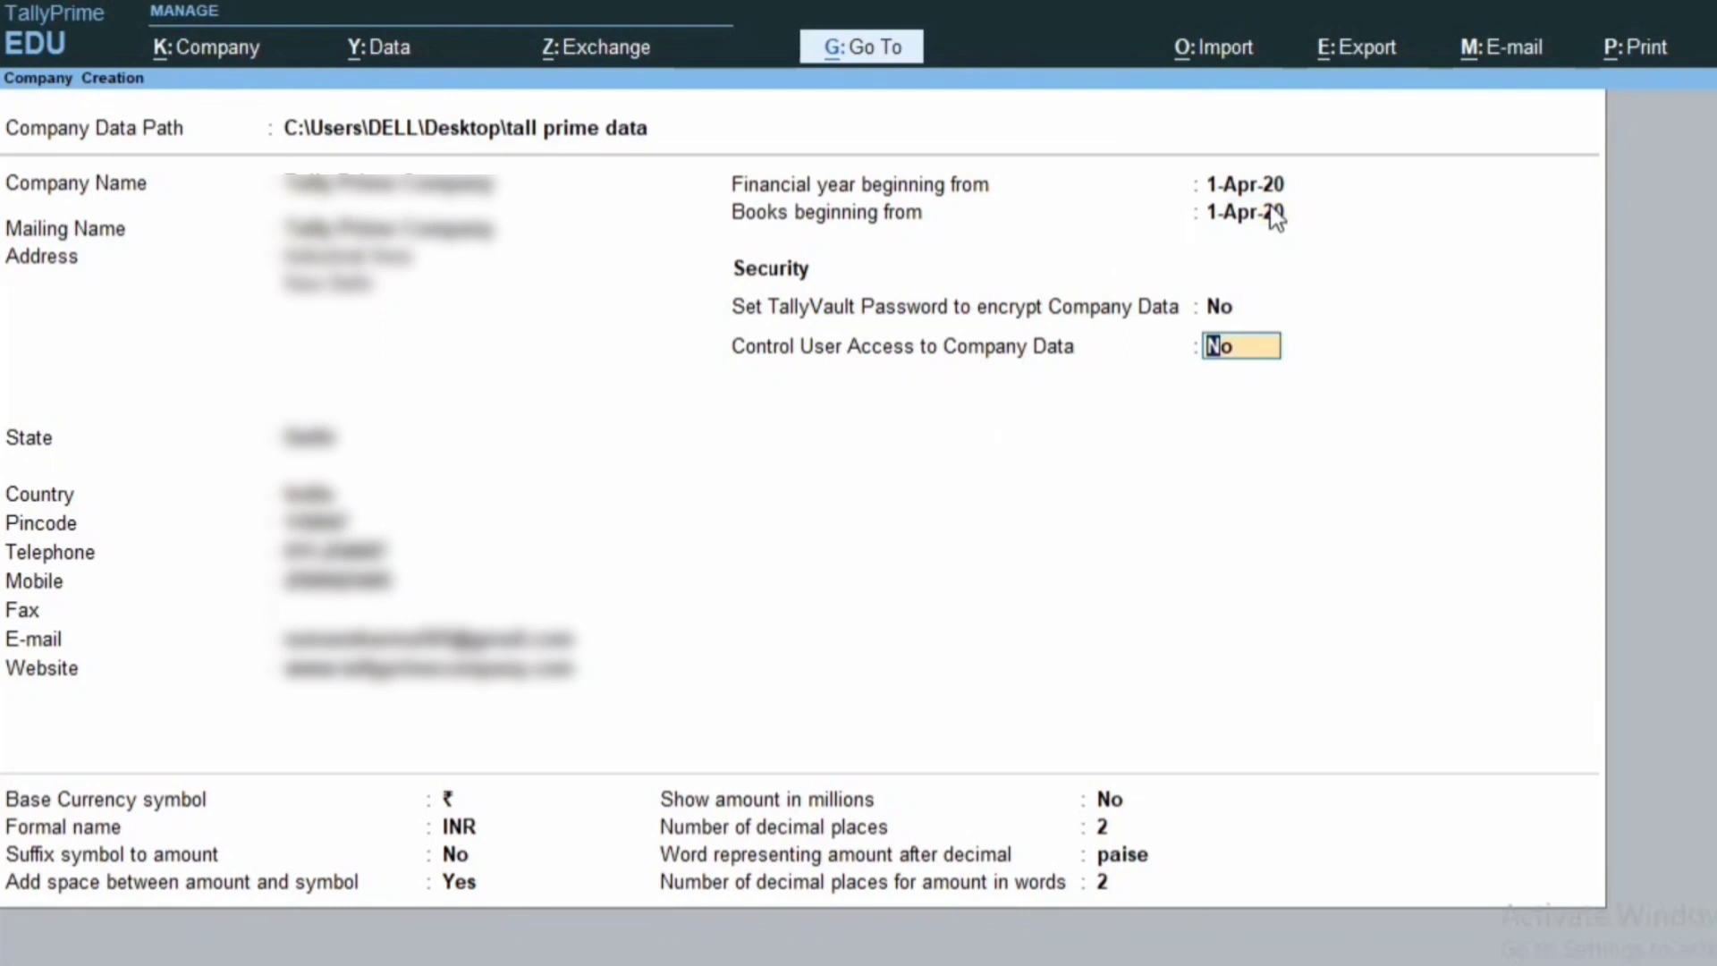
key(Return)
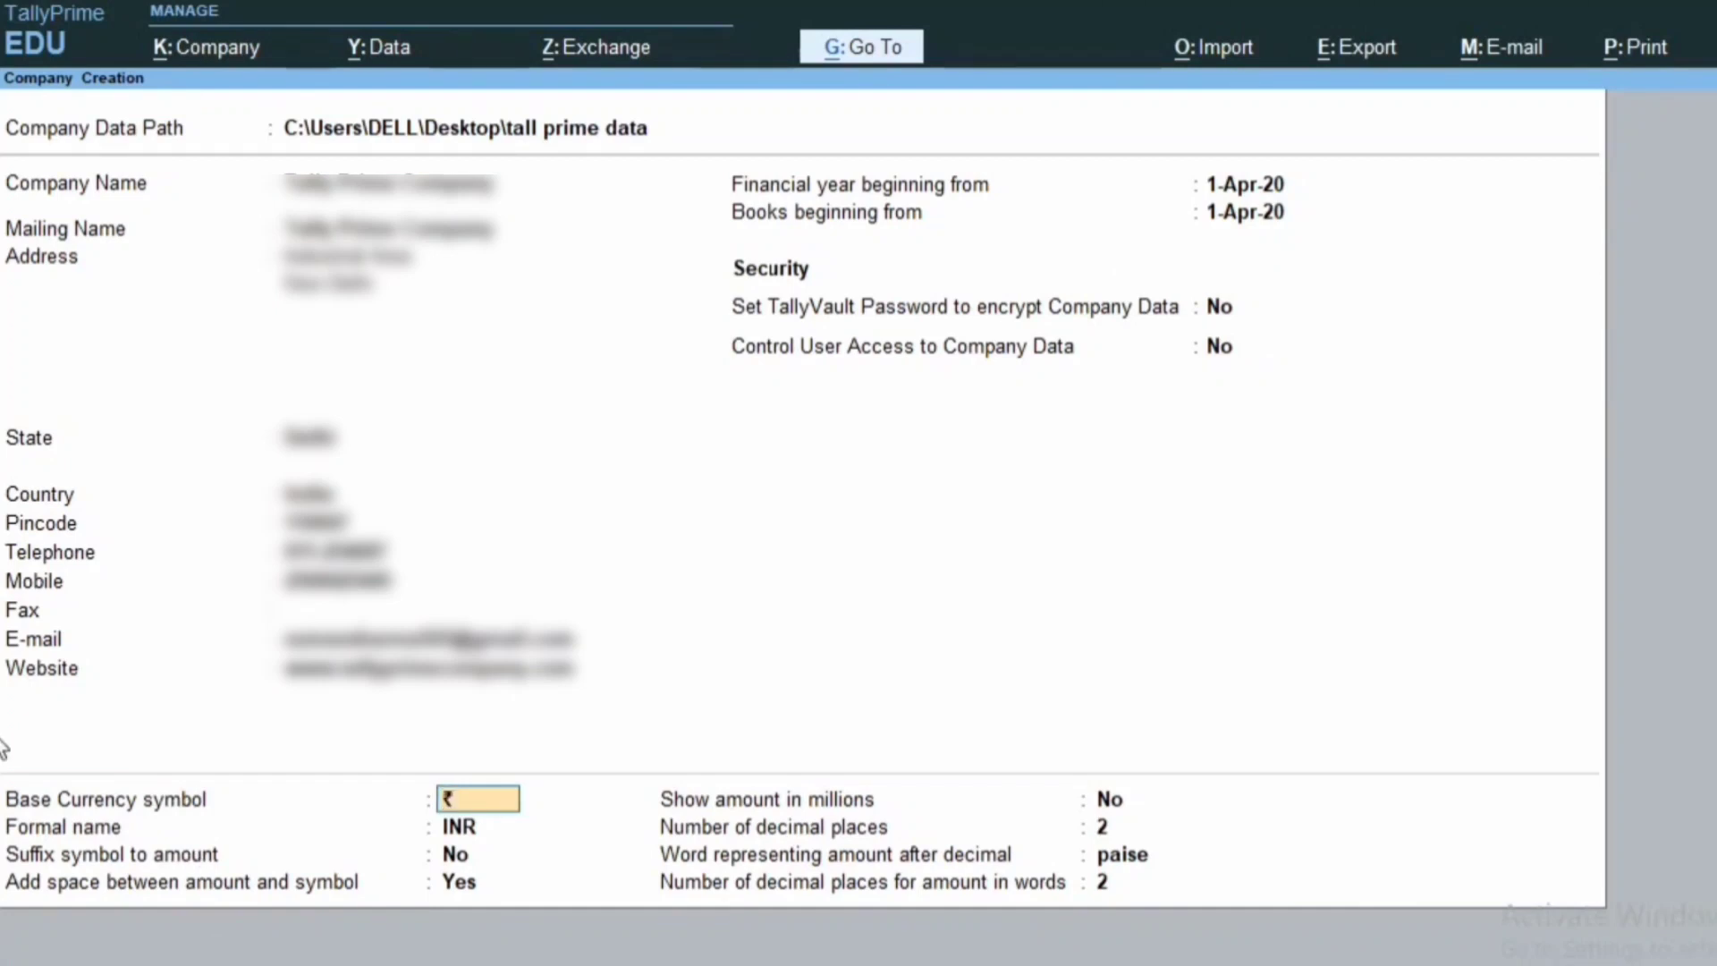
key(Return)
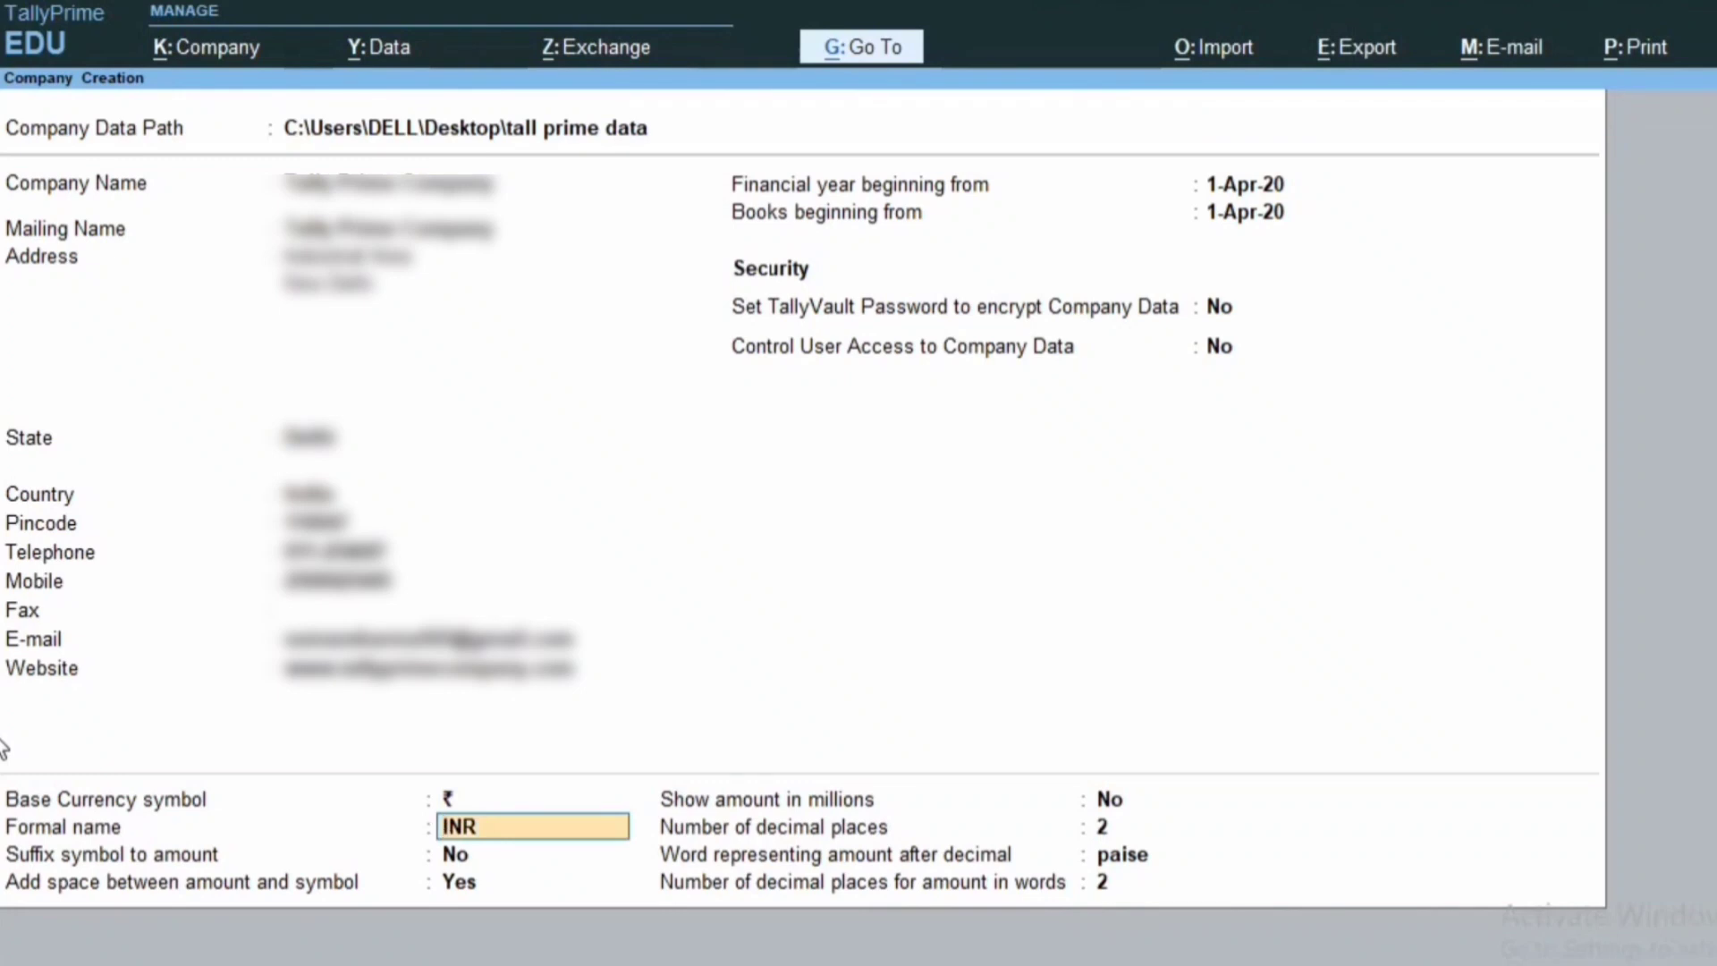
key(Return)
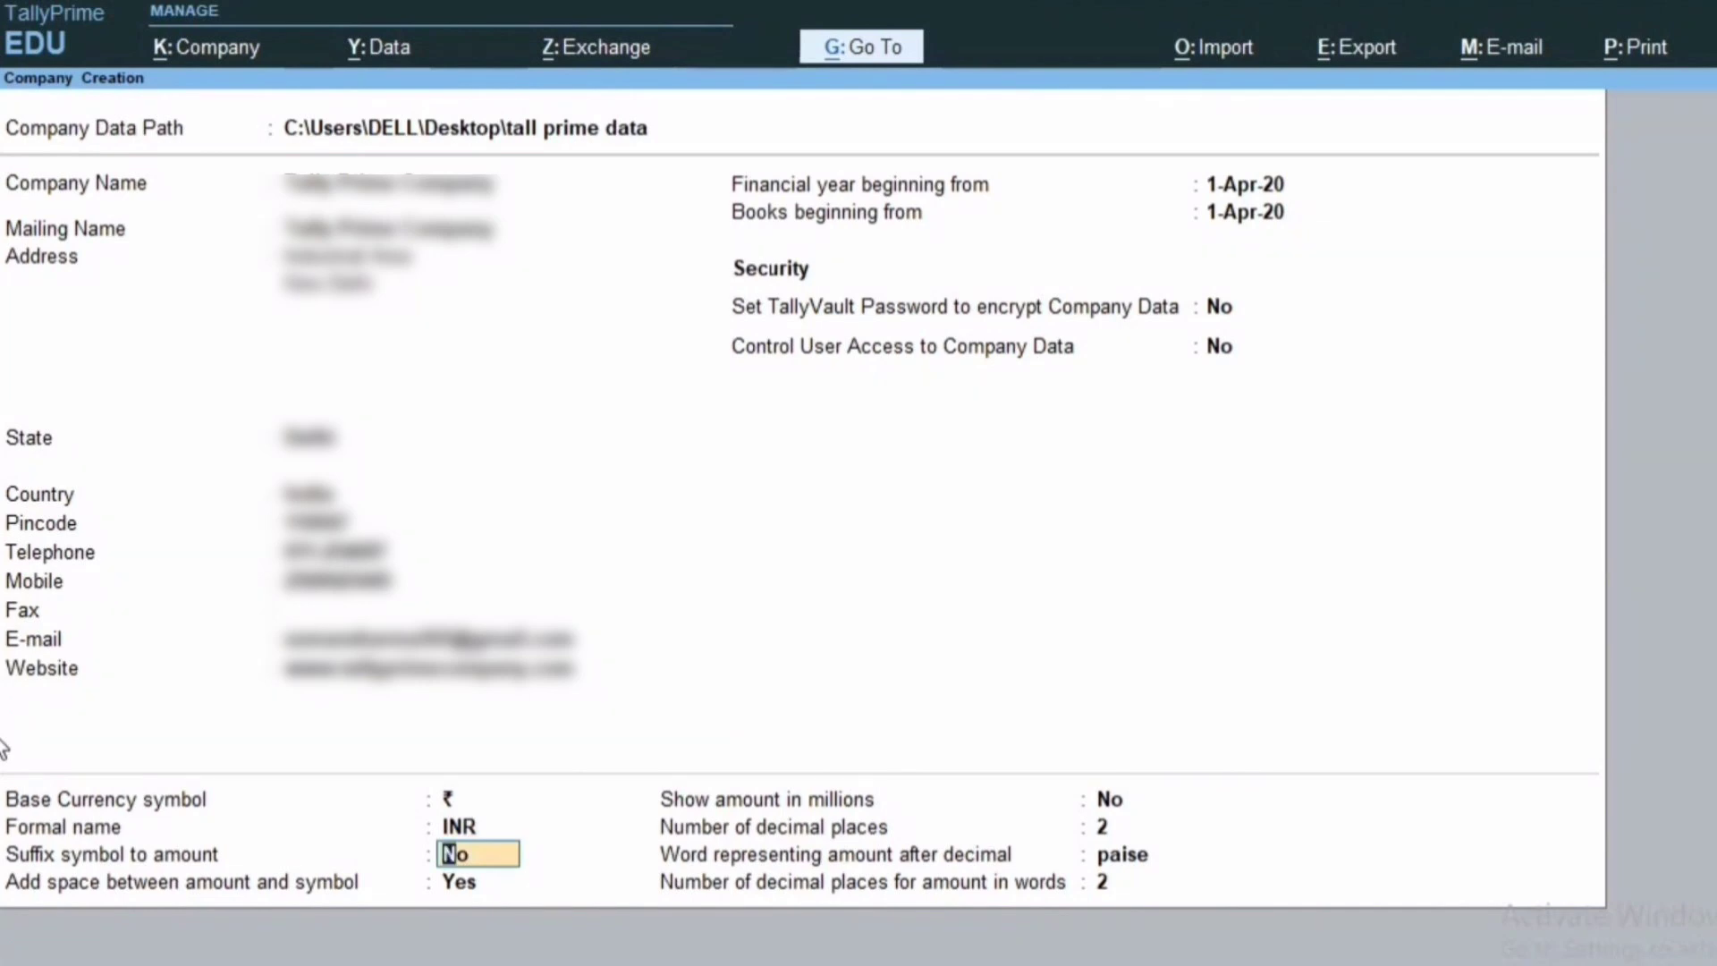
key(Return)
key(Return)
key(Return)
key(Return)
key(Return)
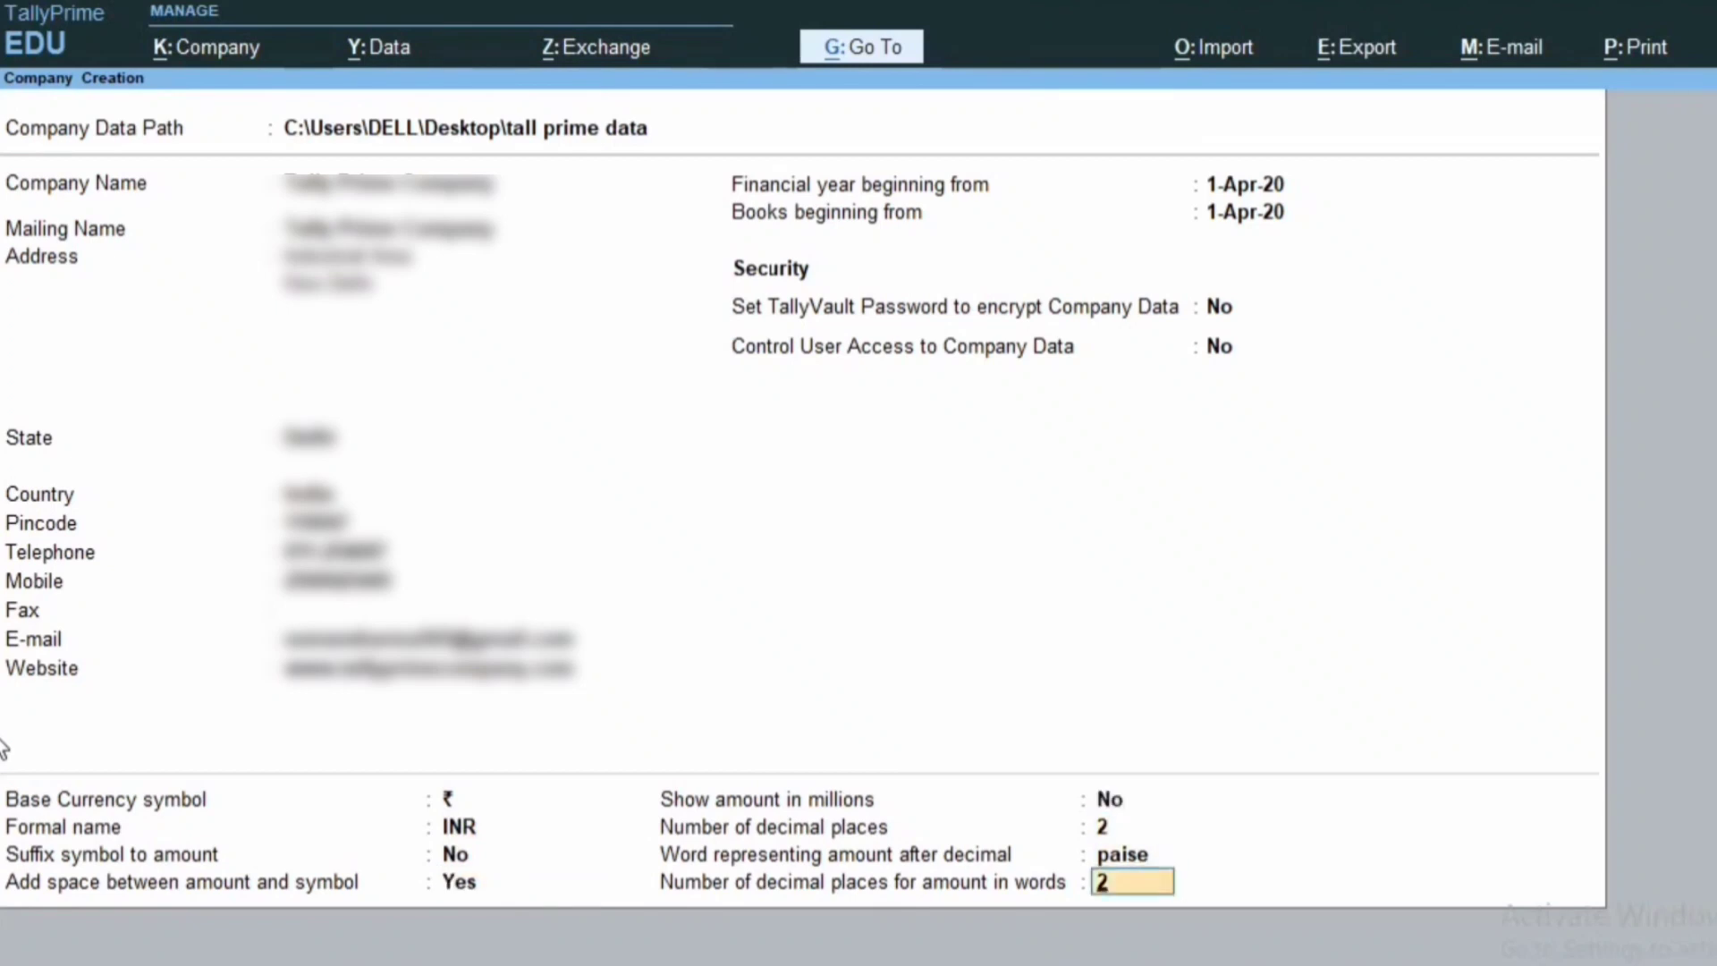
key(Return)
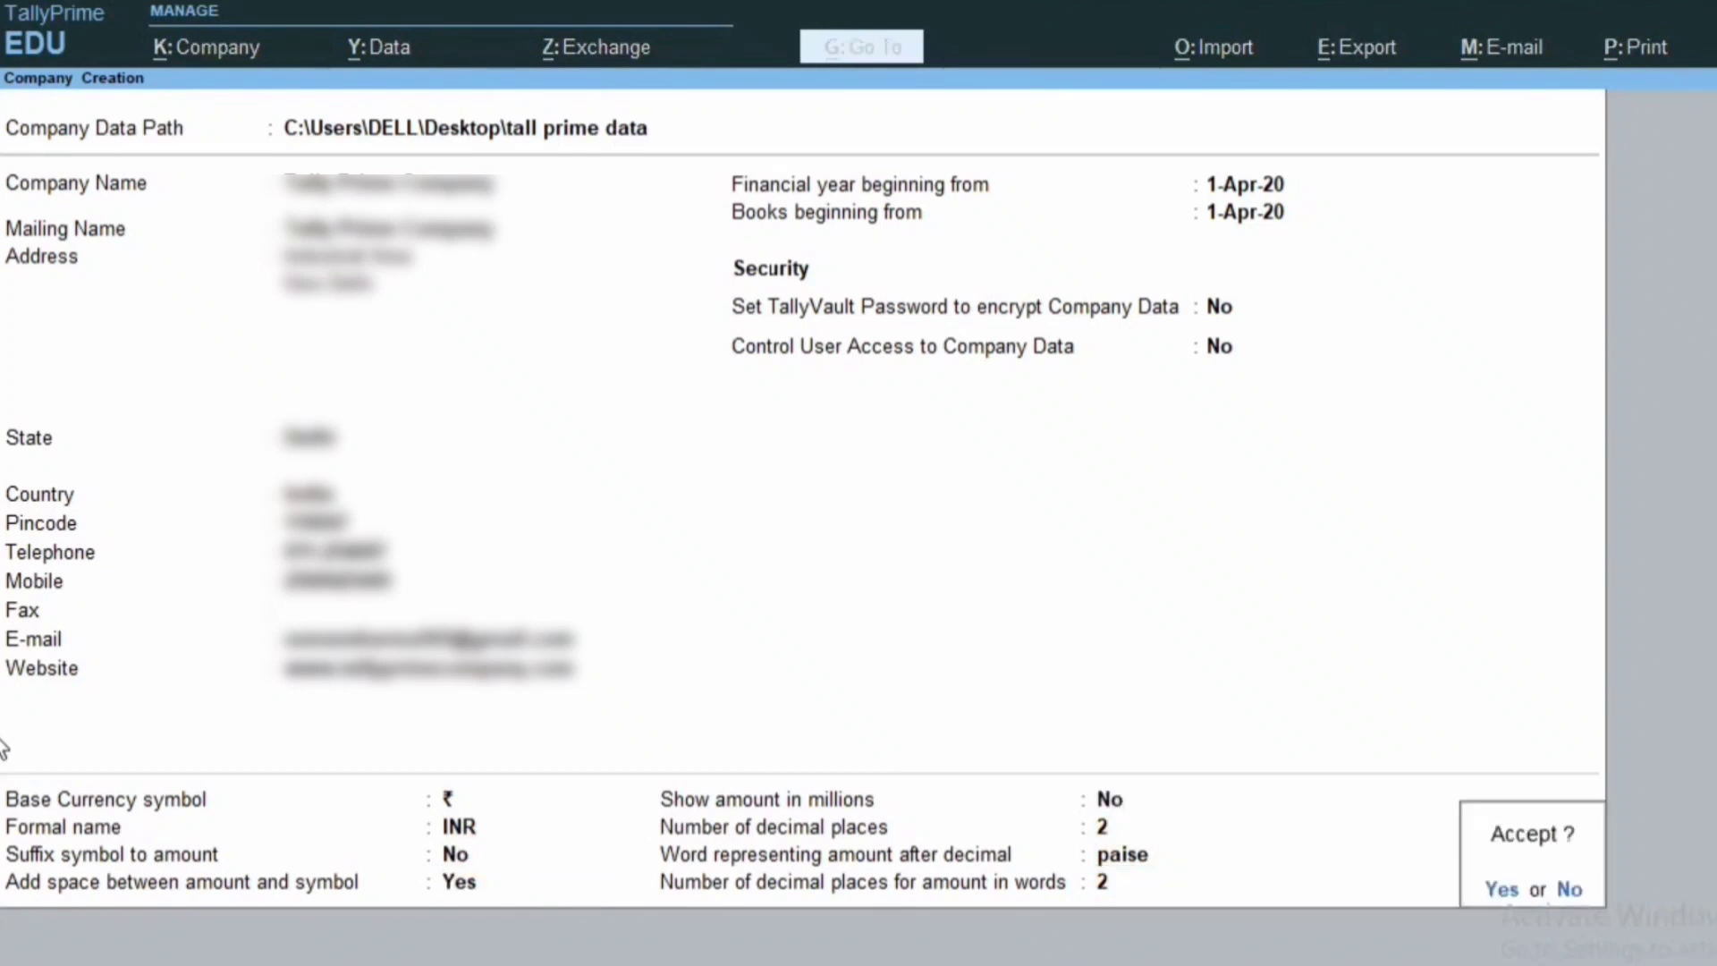
key(Return)
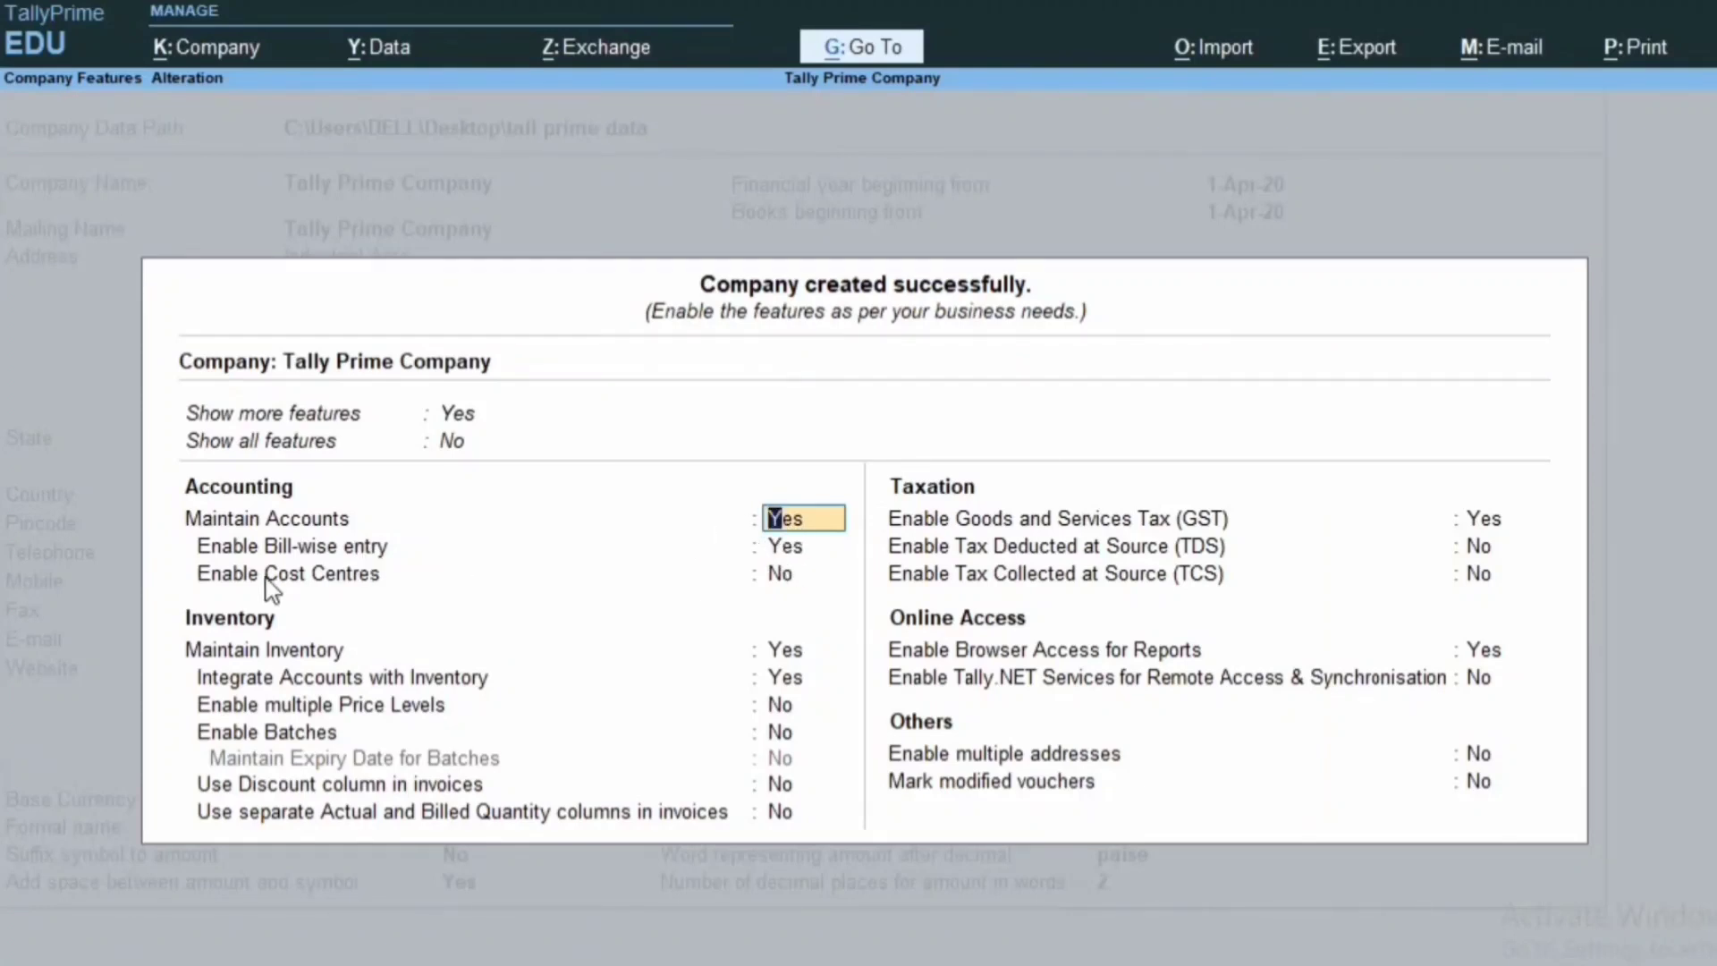
key(Return)
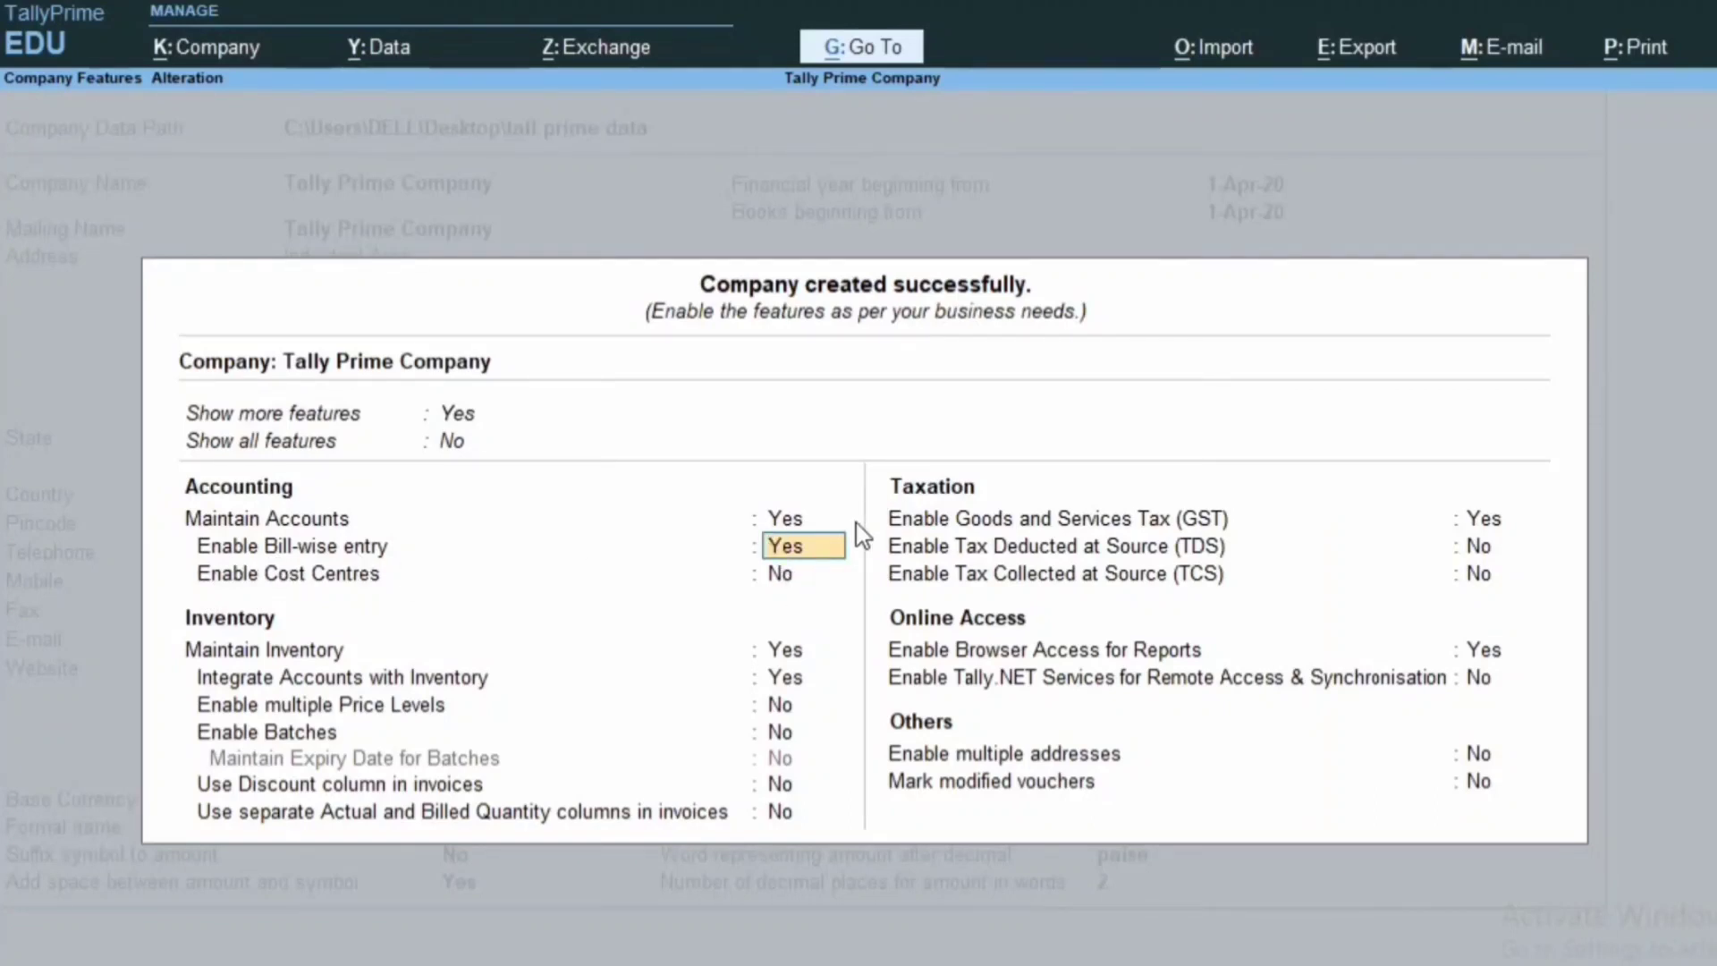
key(Return)
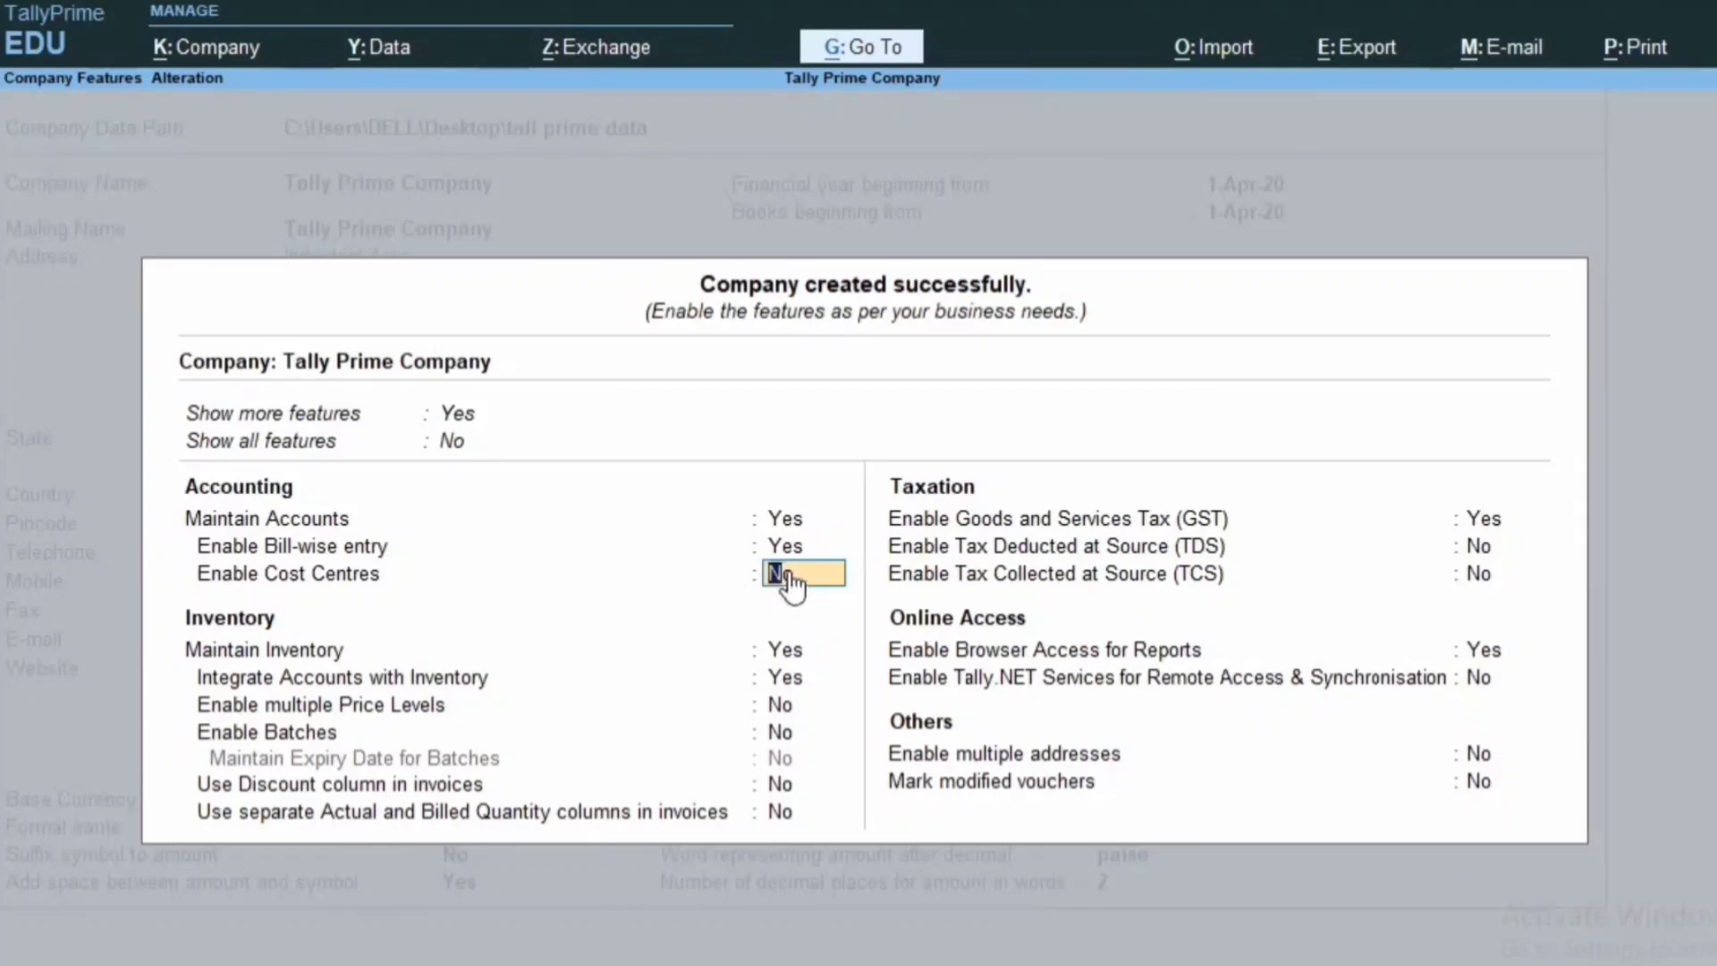
key(Return)
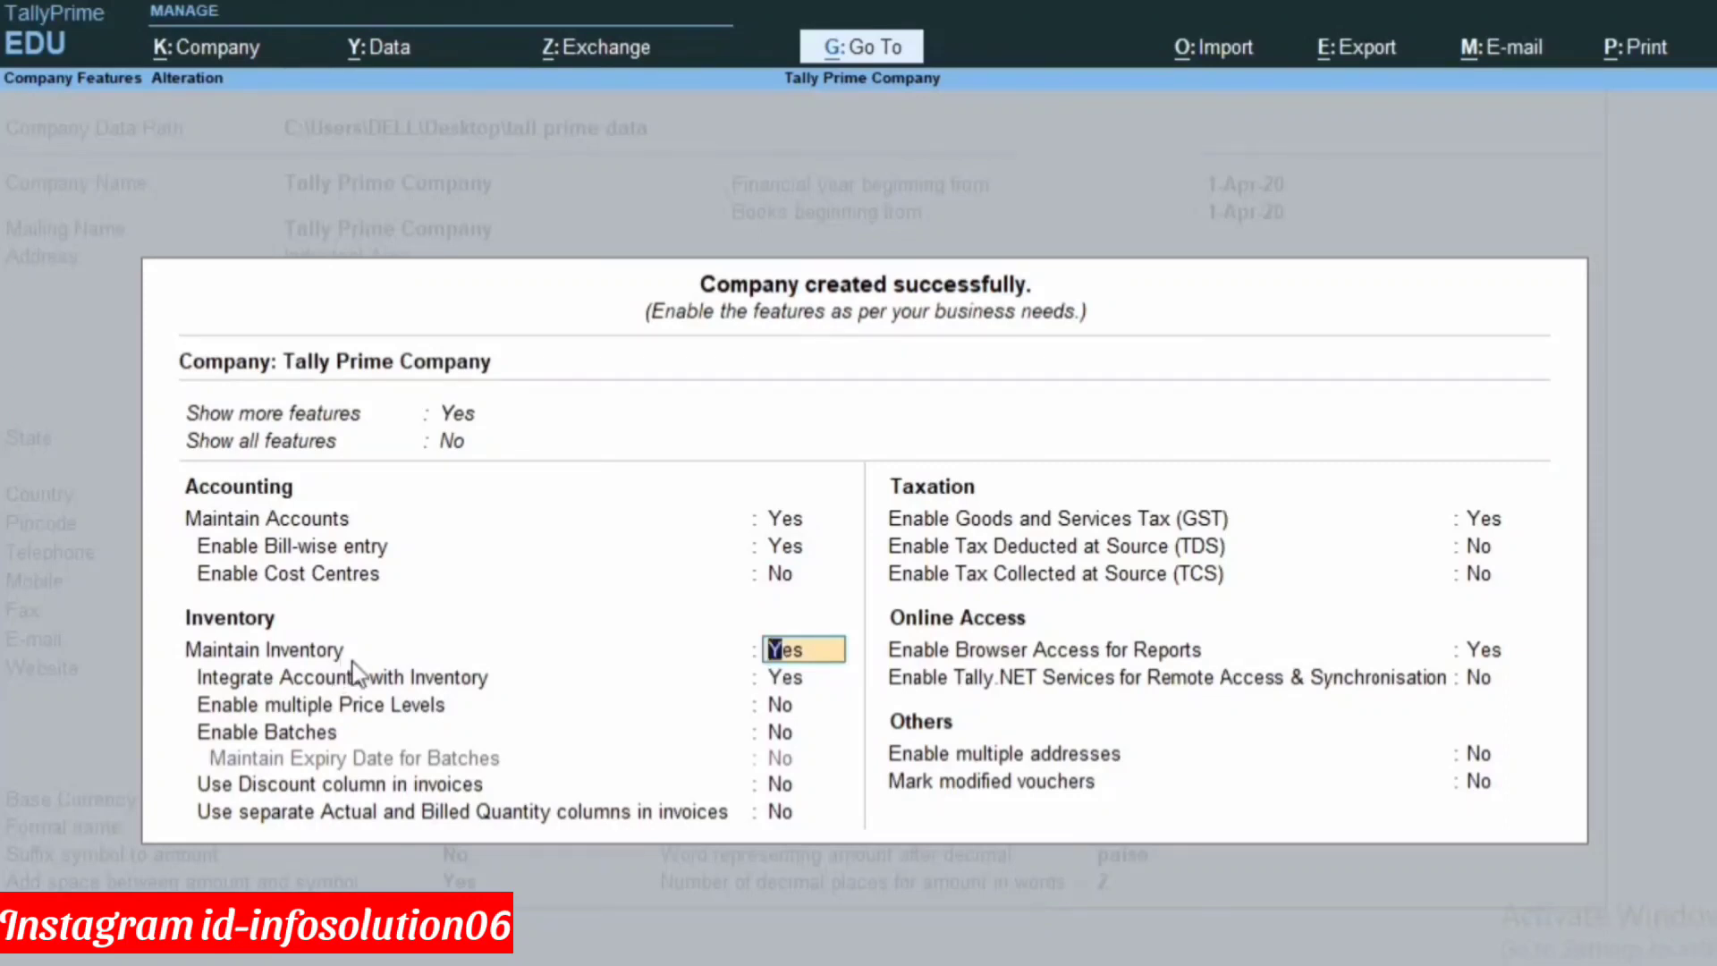
click(777, 680)
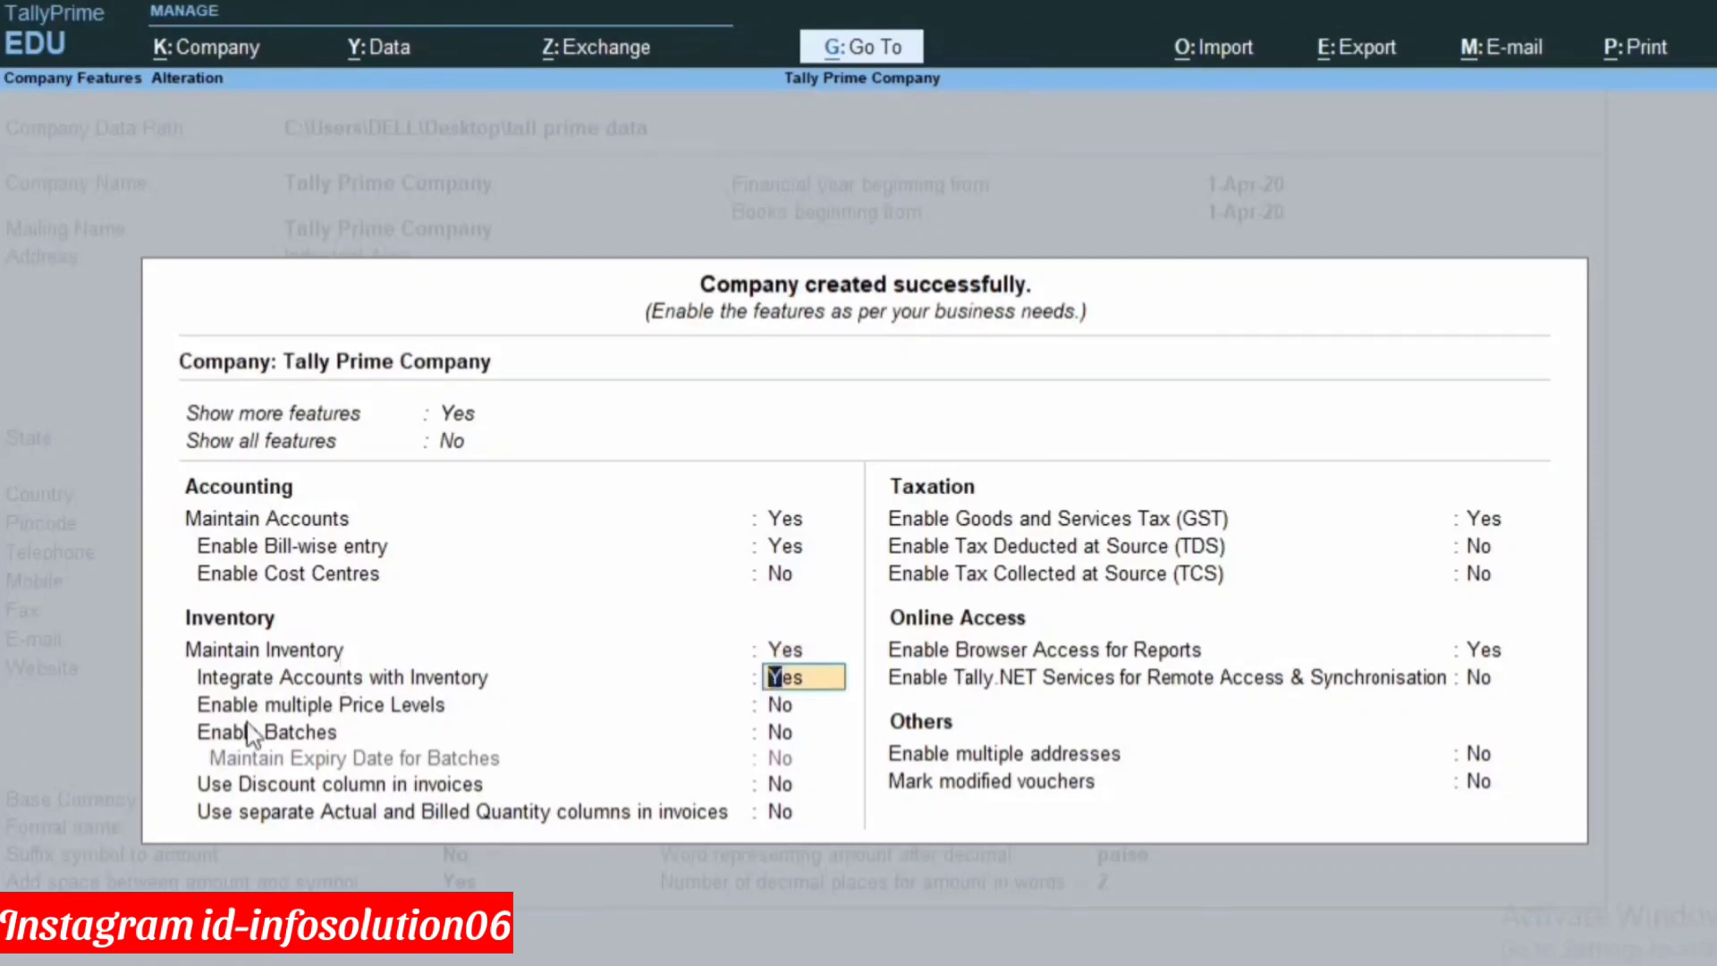
click(787, 705)
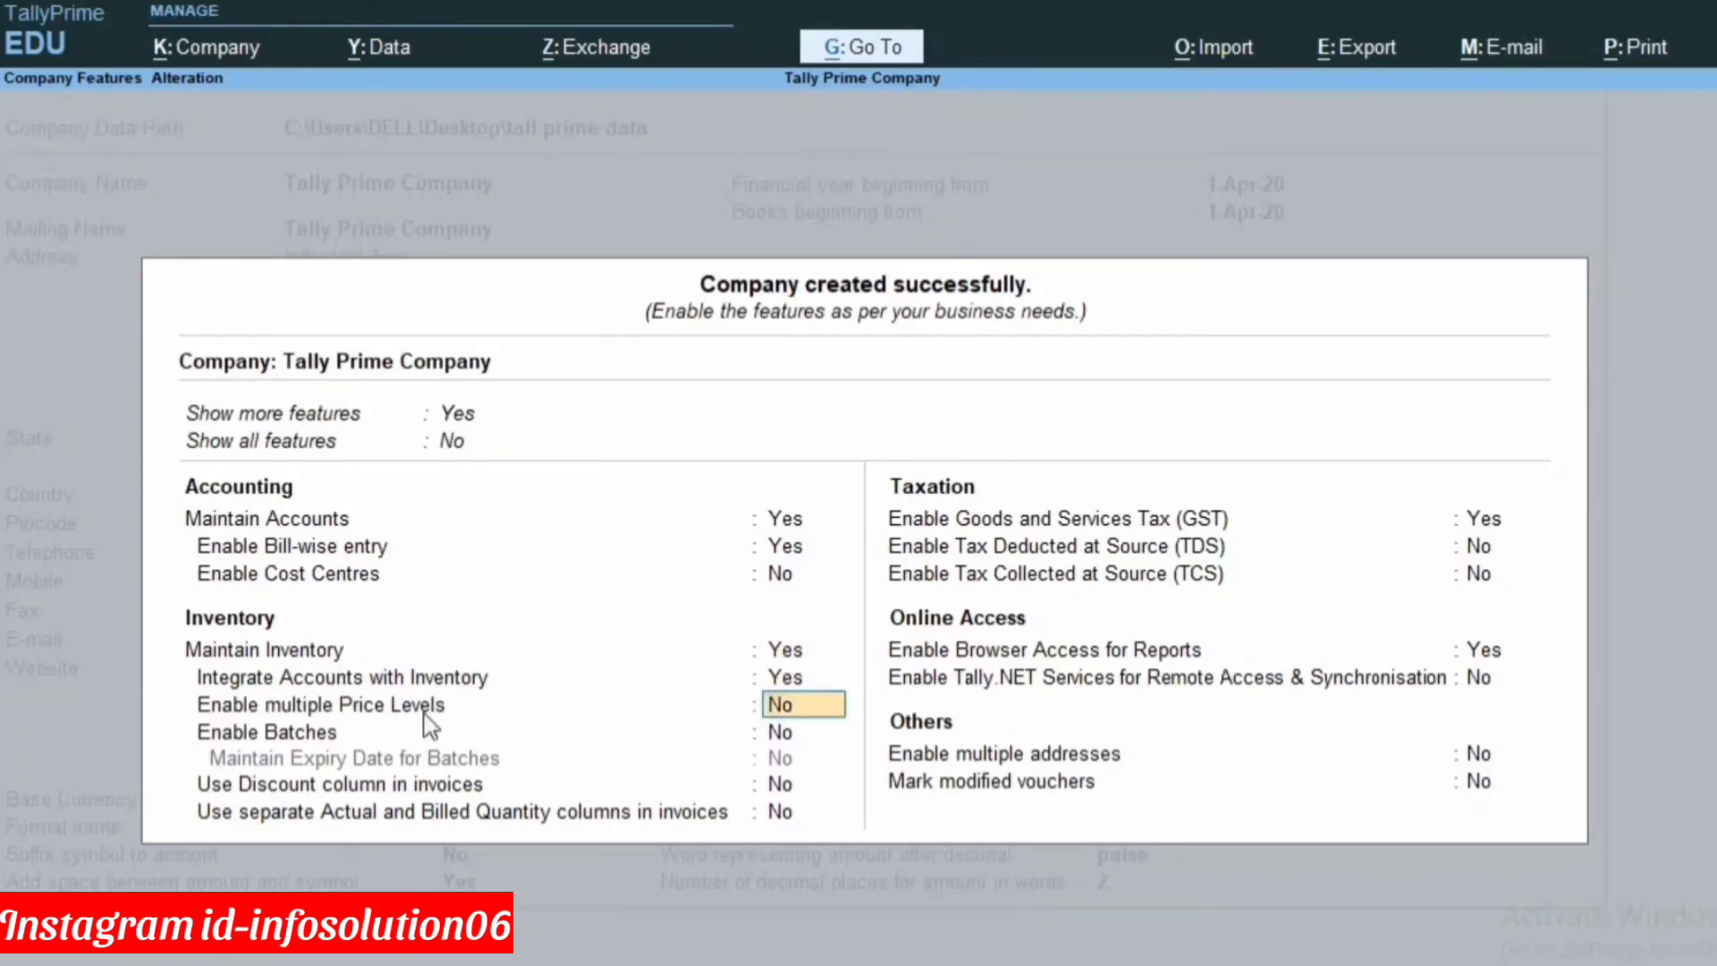
click(783, 732)
click(783, 784)
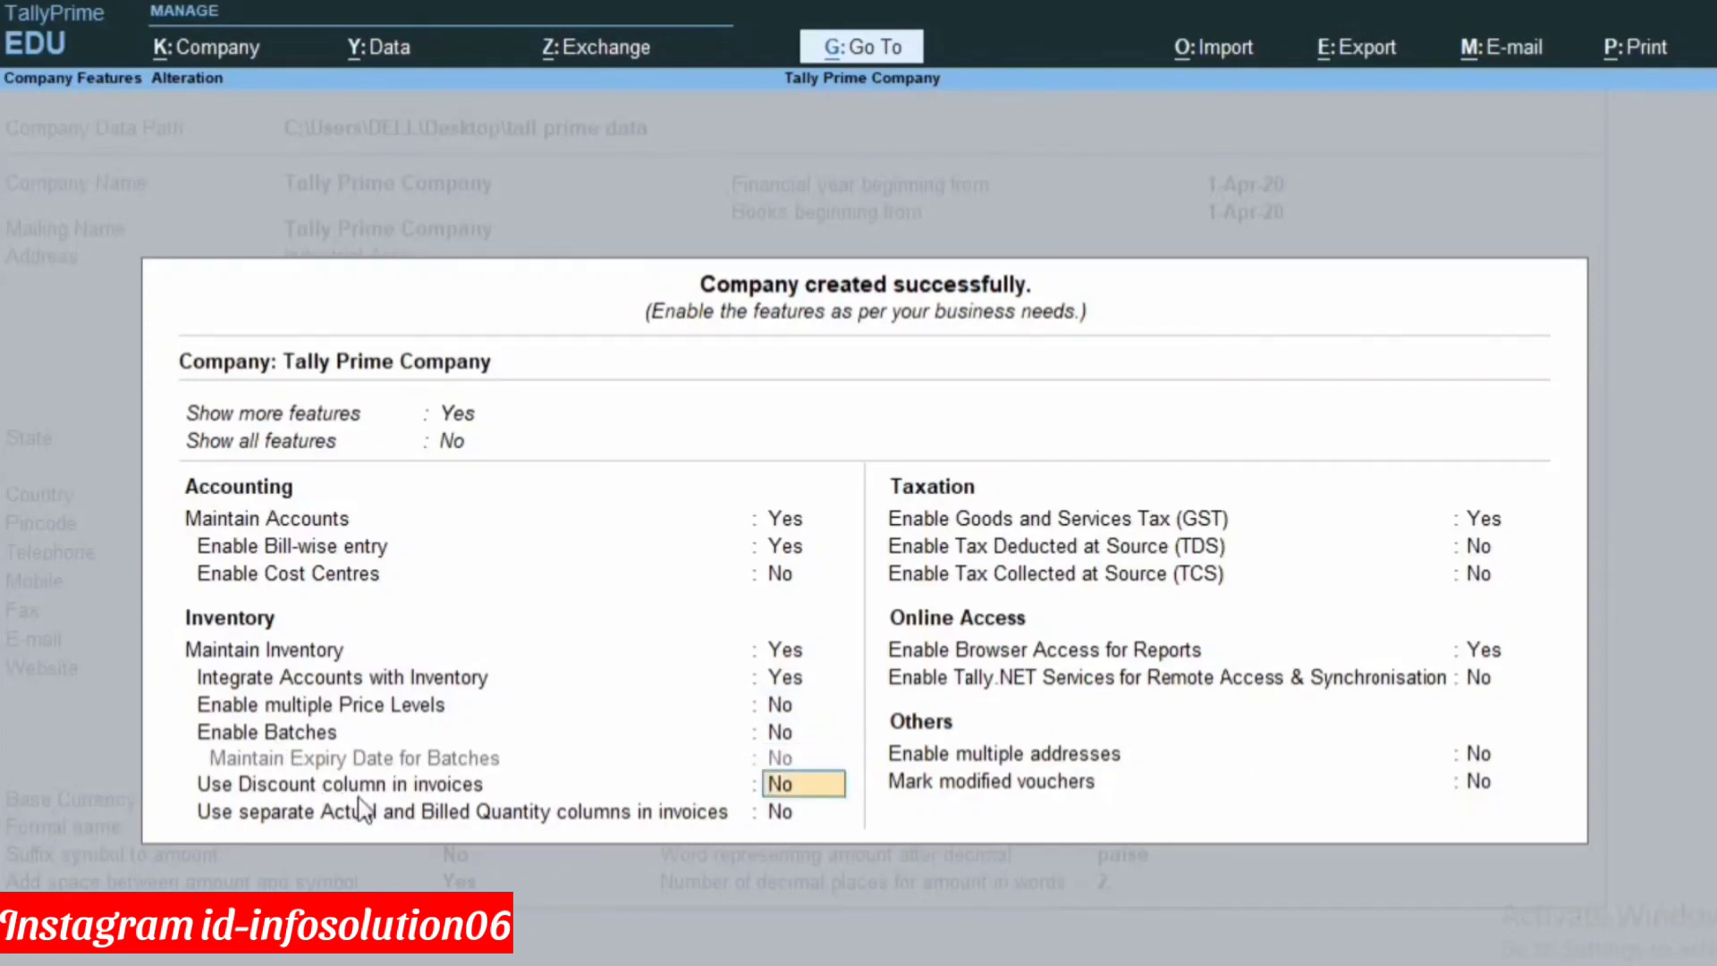
click(803, 807)
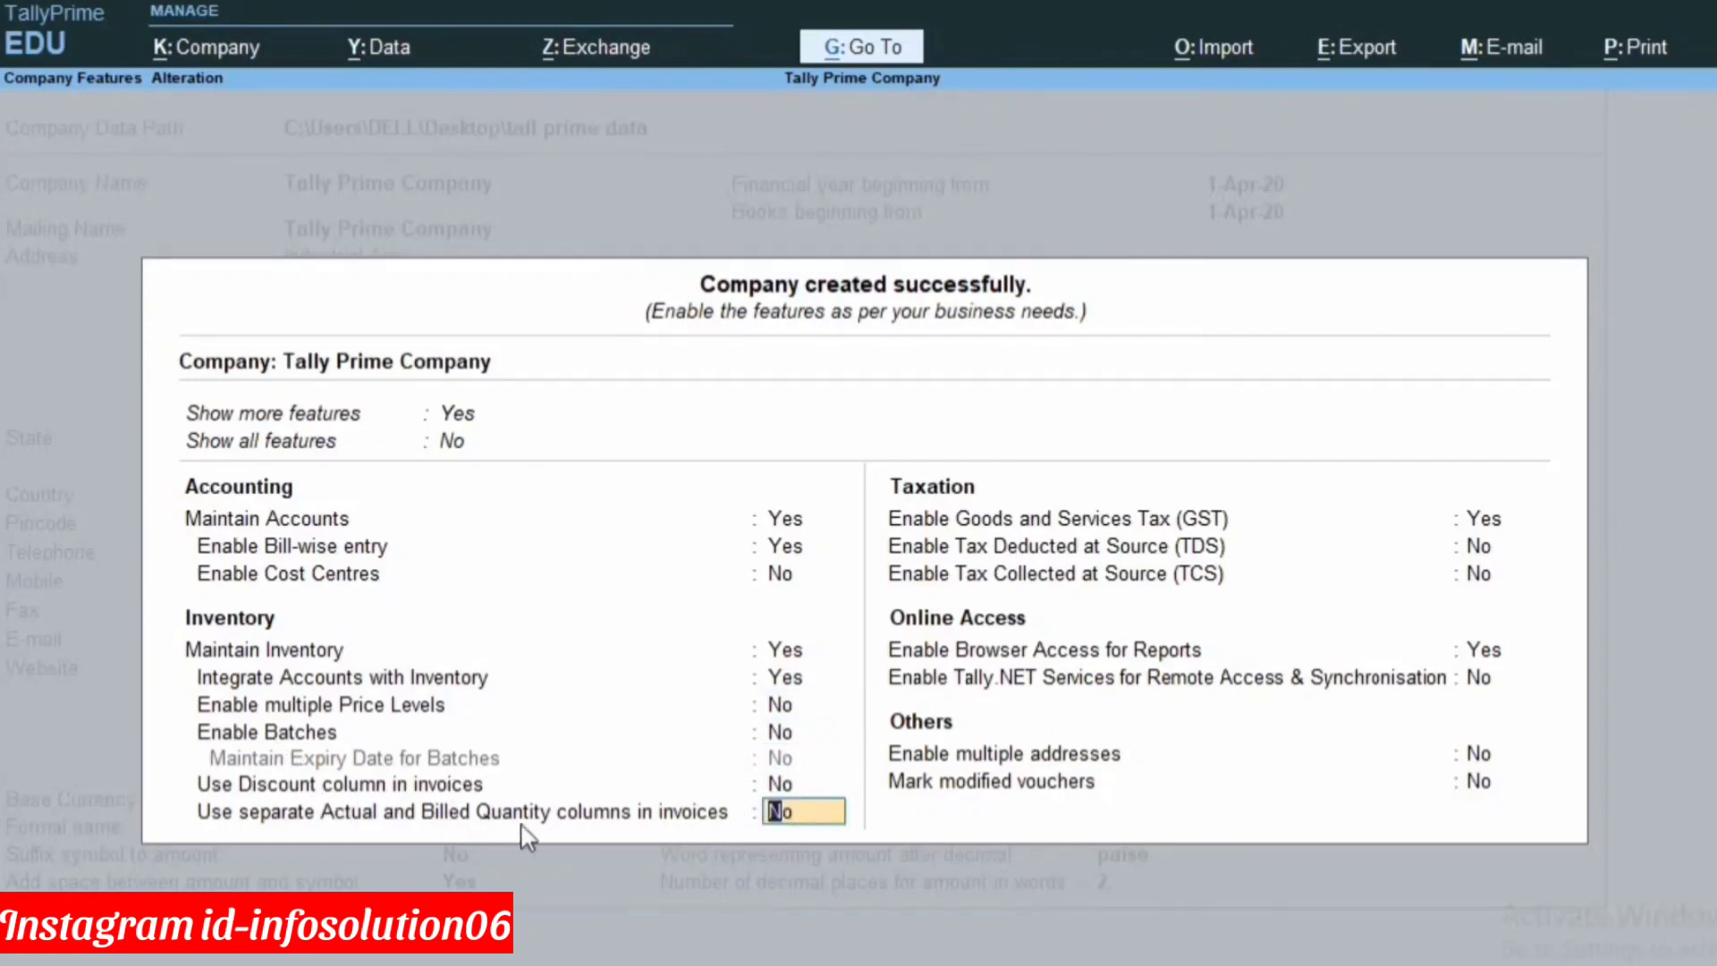
key(Return)
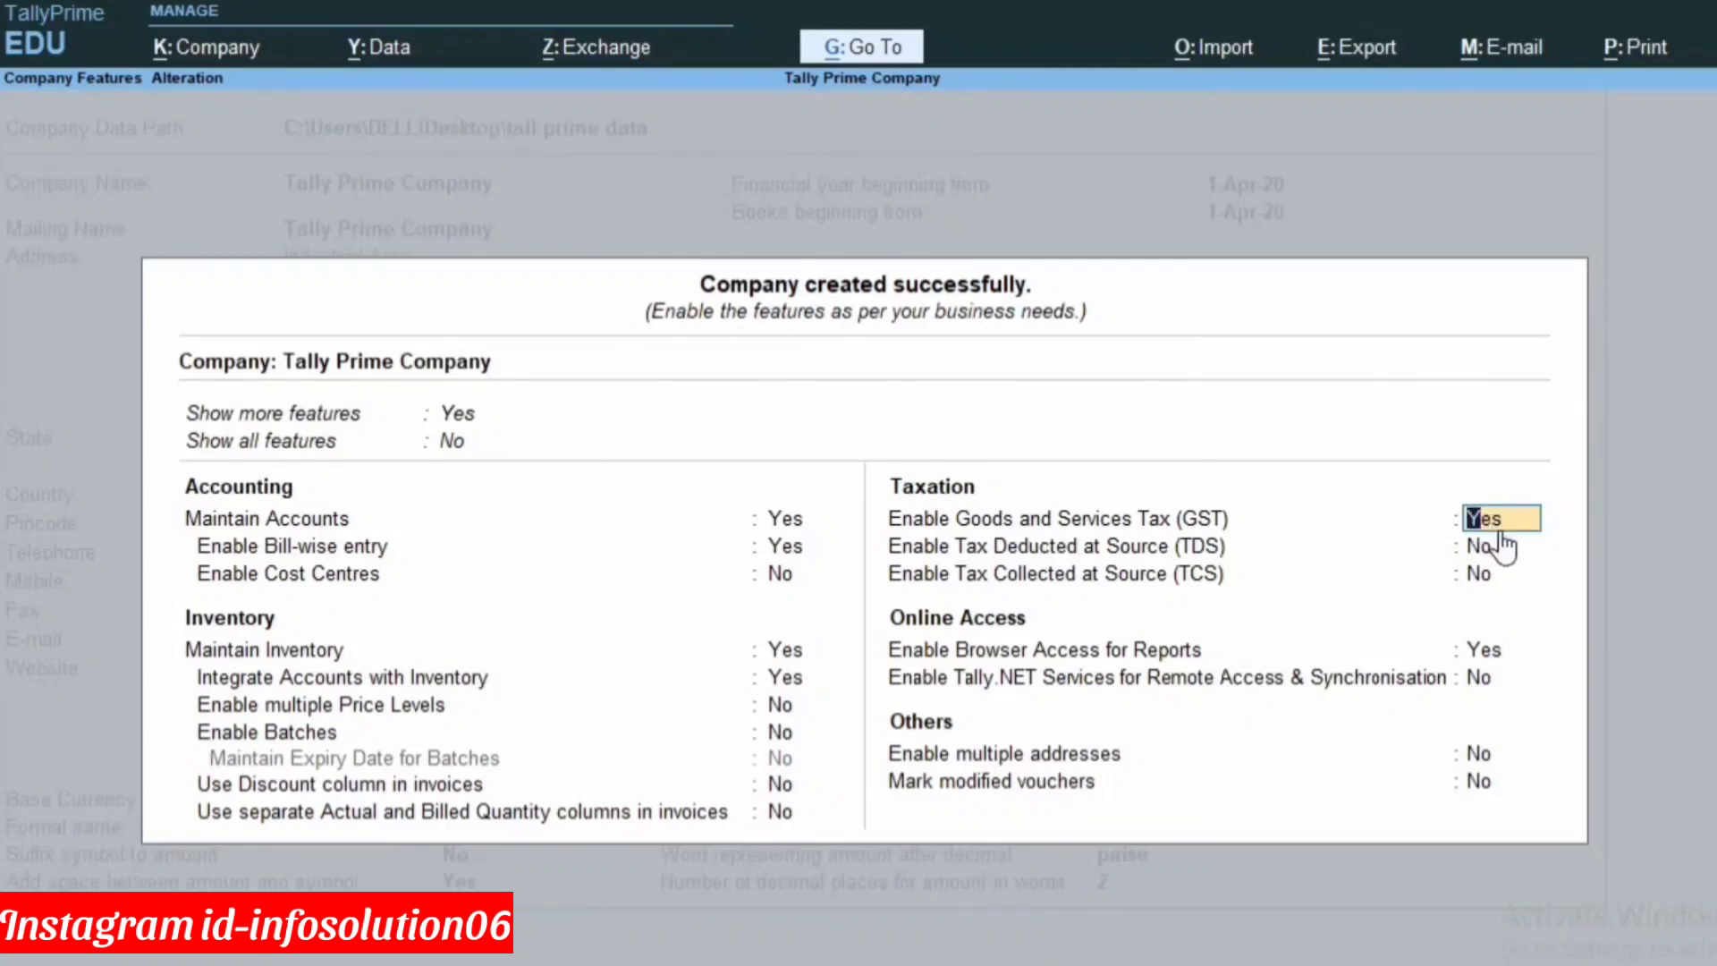
Set the GST state to Delhi and registration type to Regular, applicable from 1-Apr-20.
key(Return)
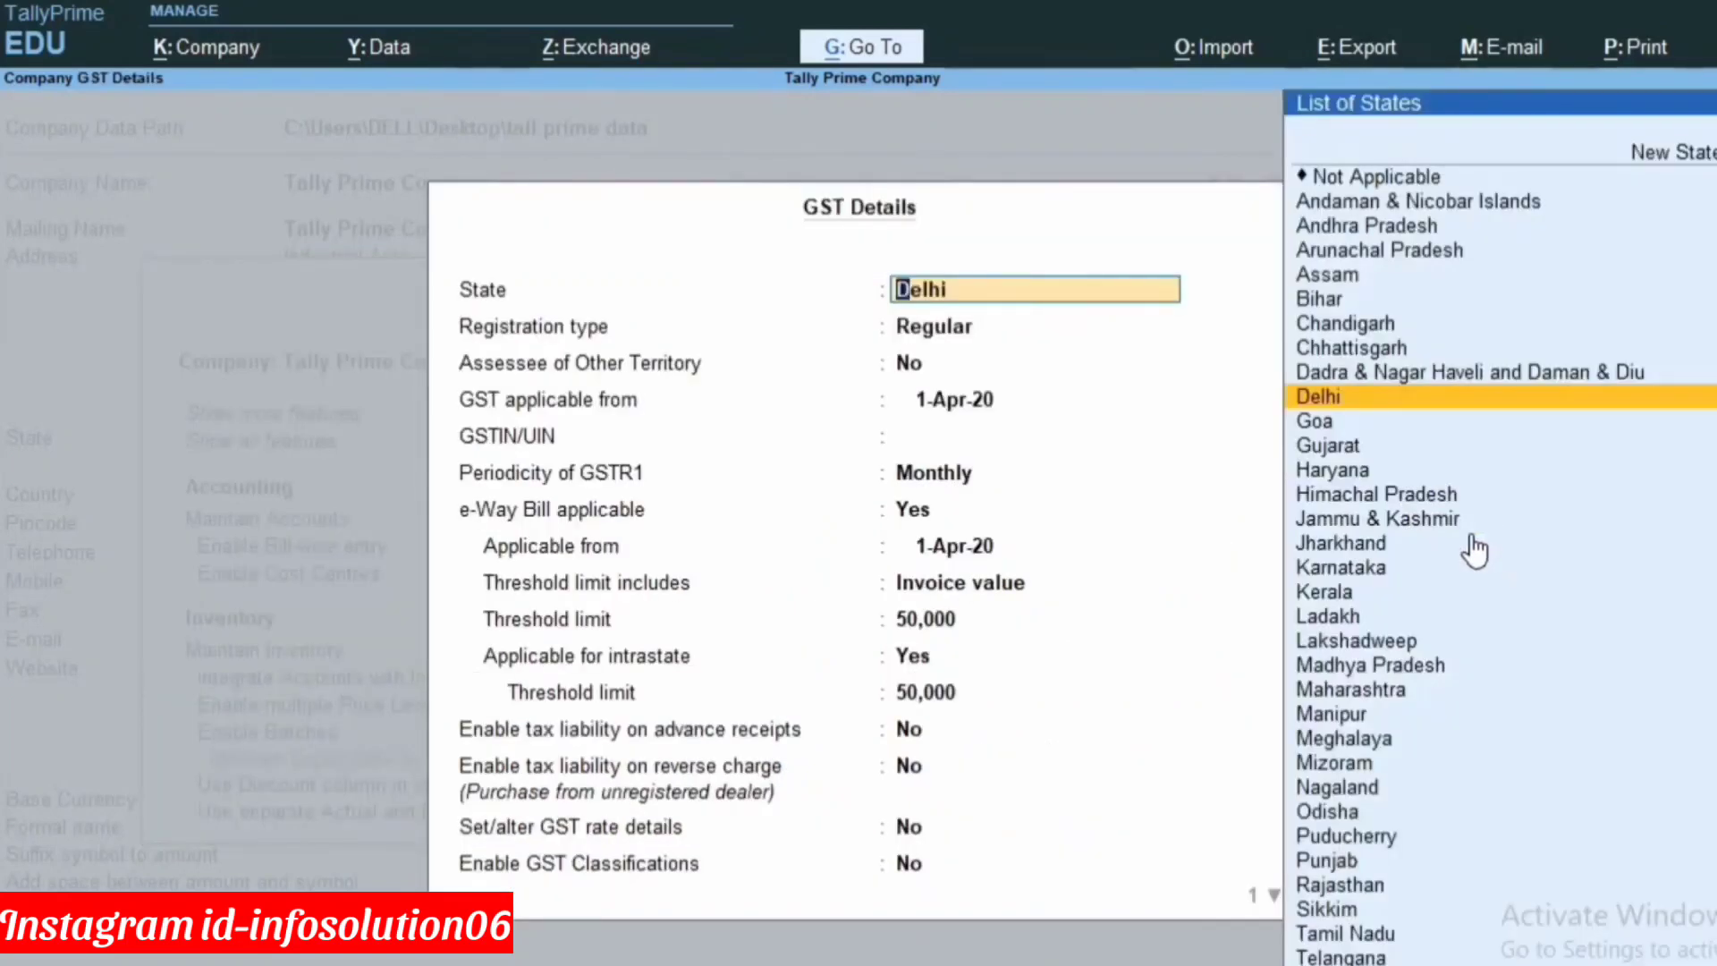
key(Return)
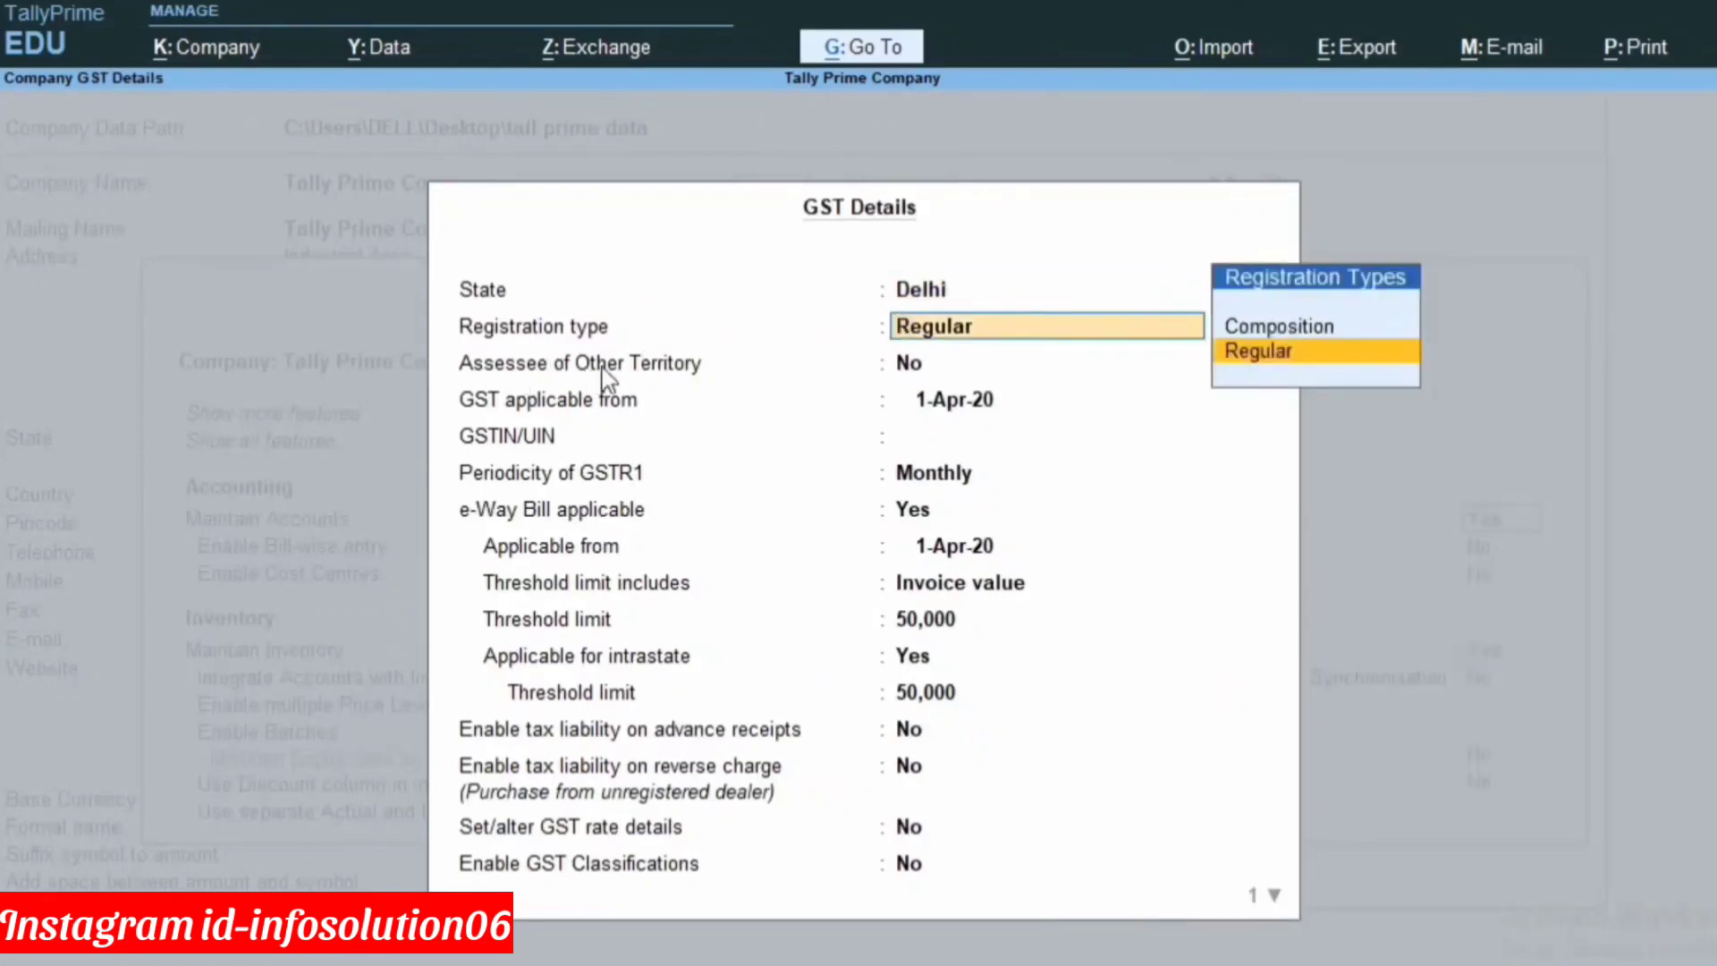
click(1231, 358)
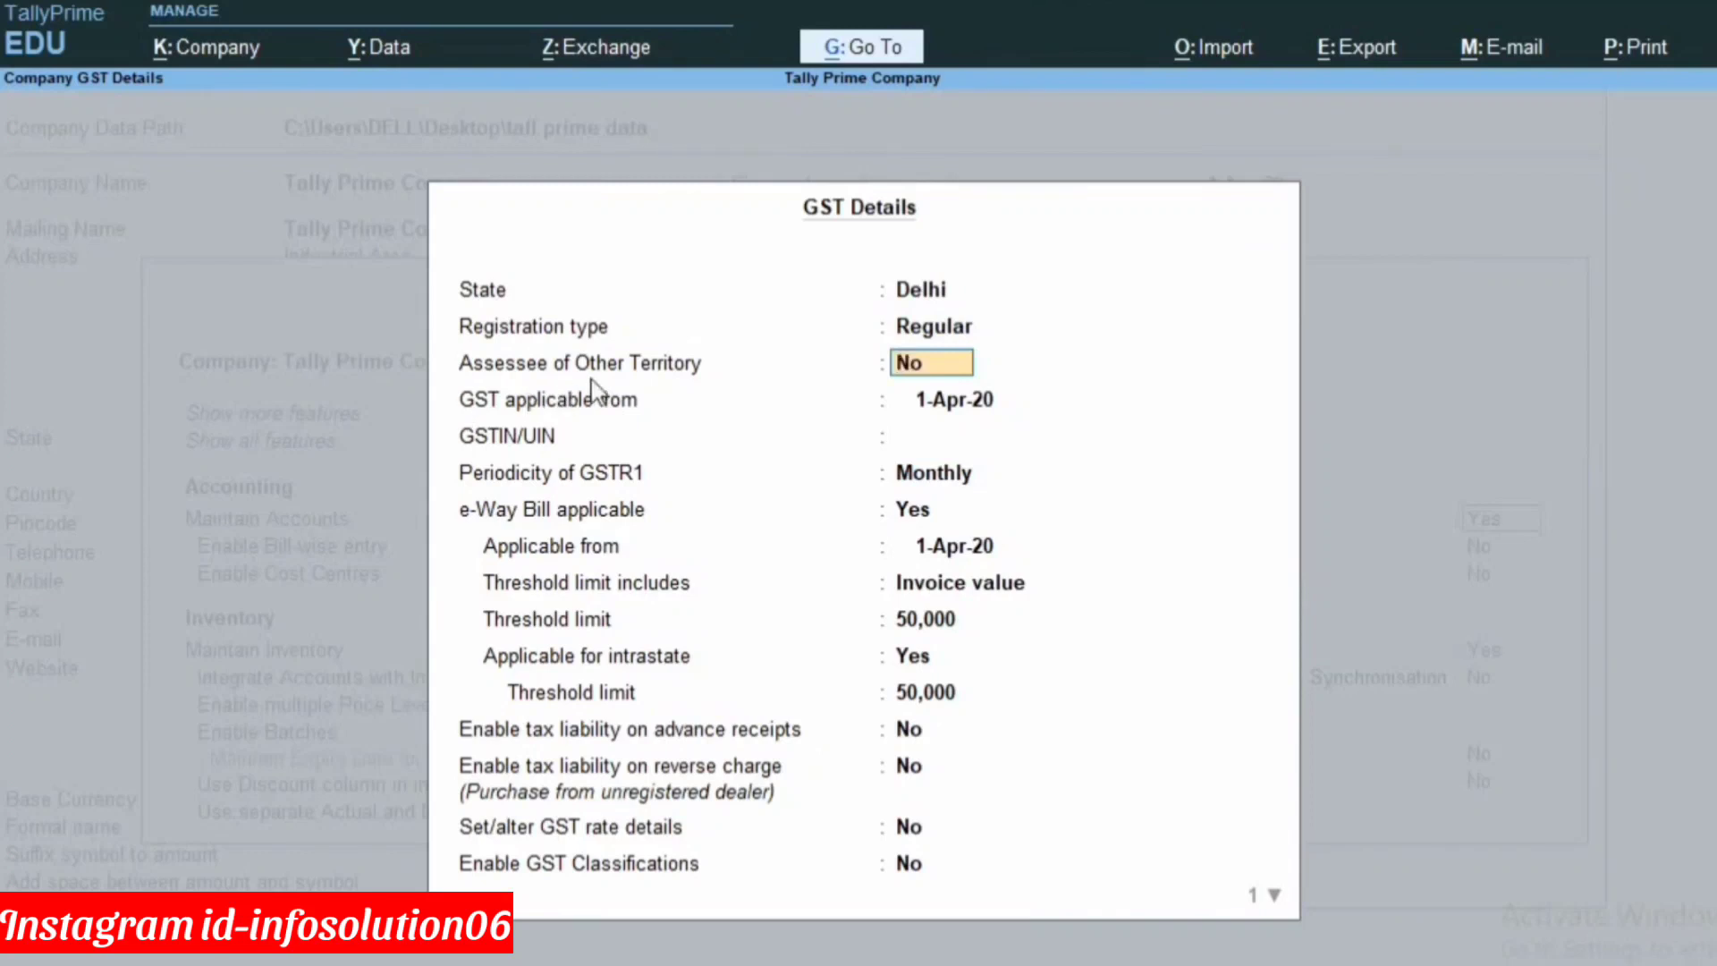
key(Return)
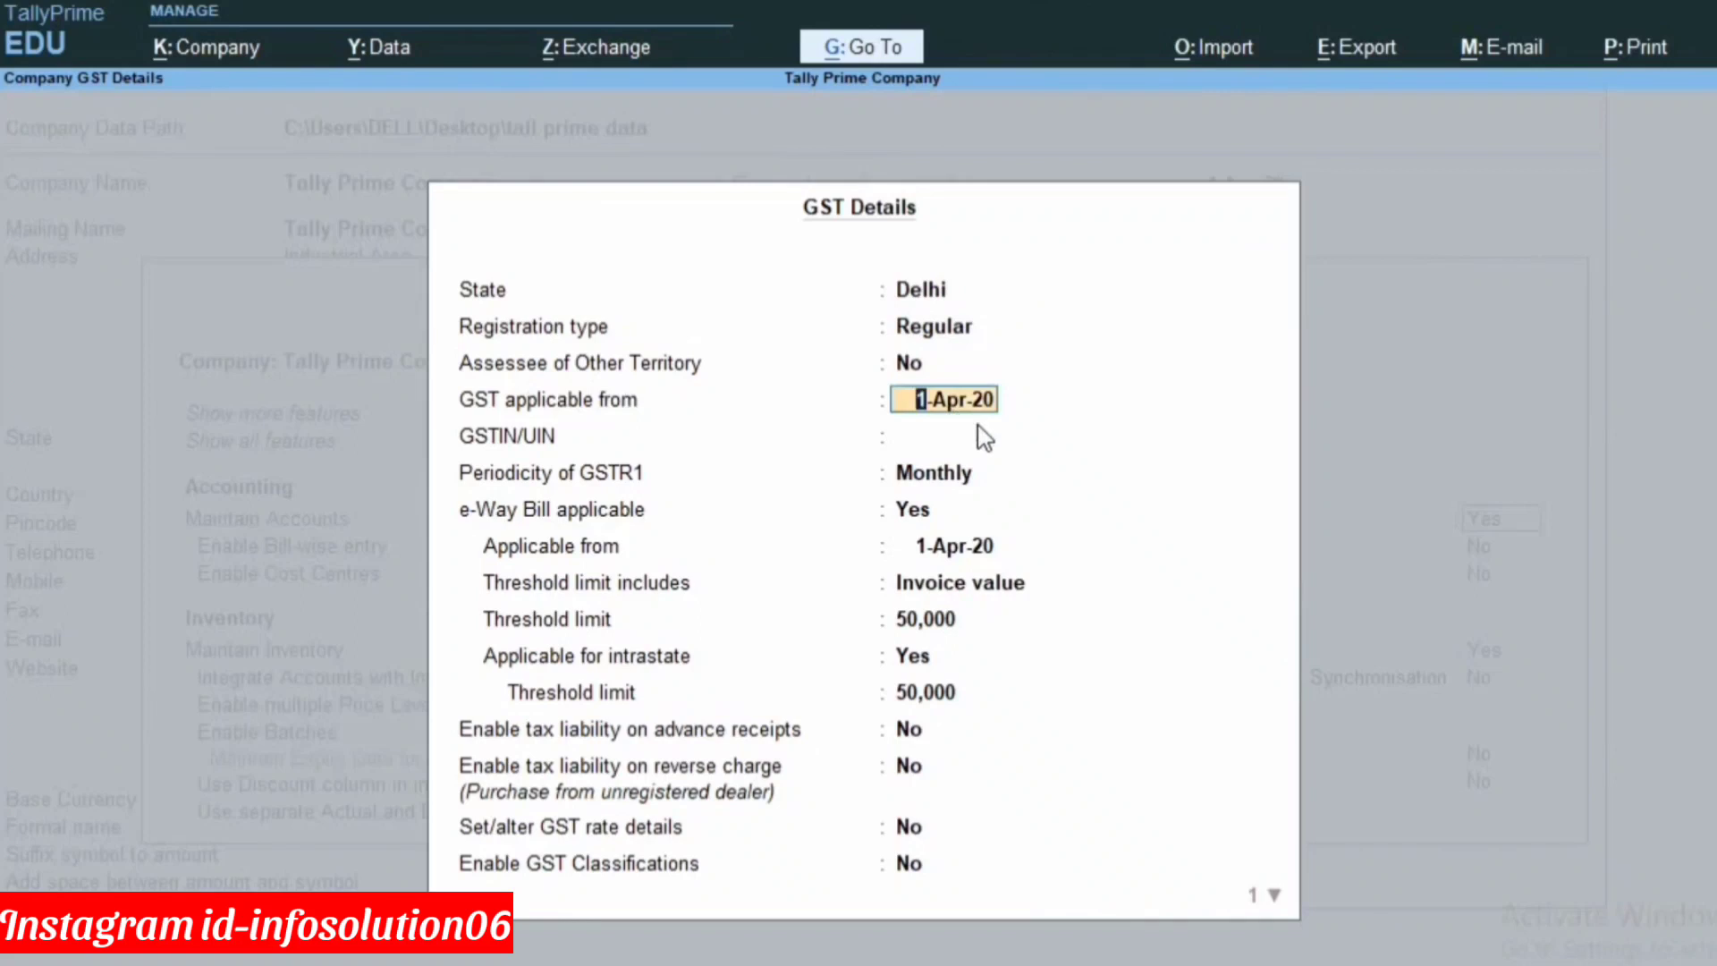
key(Return)
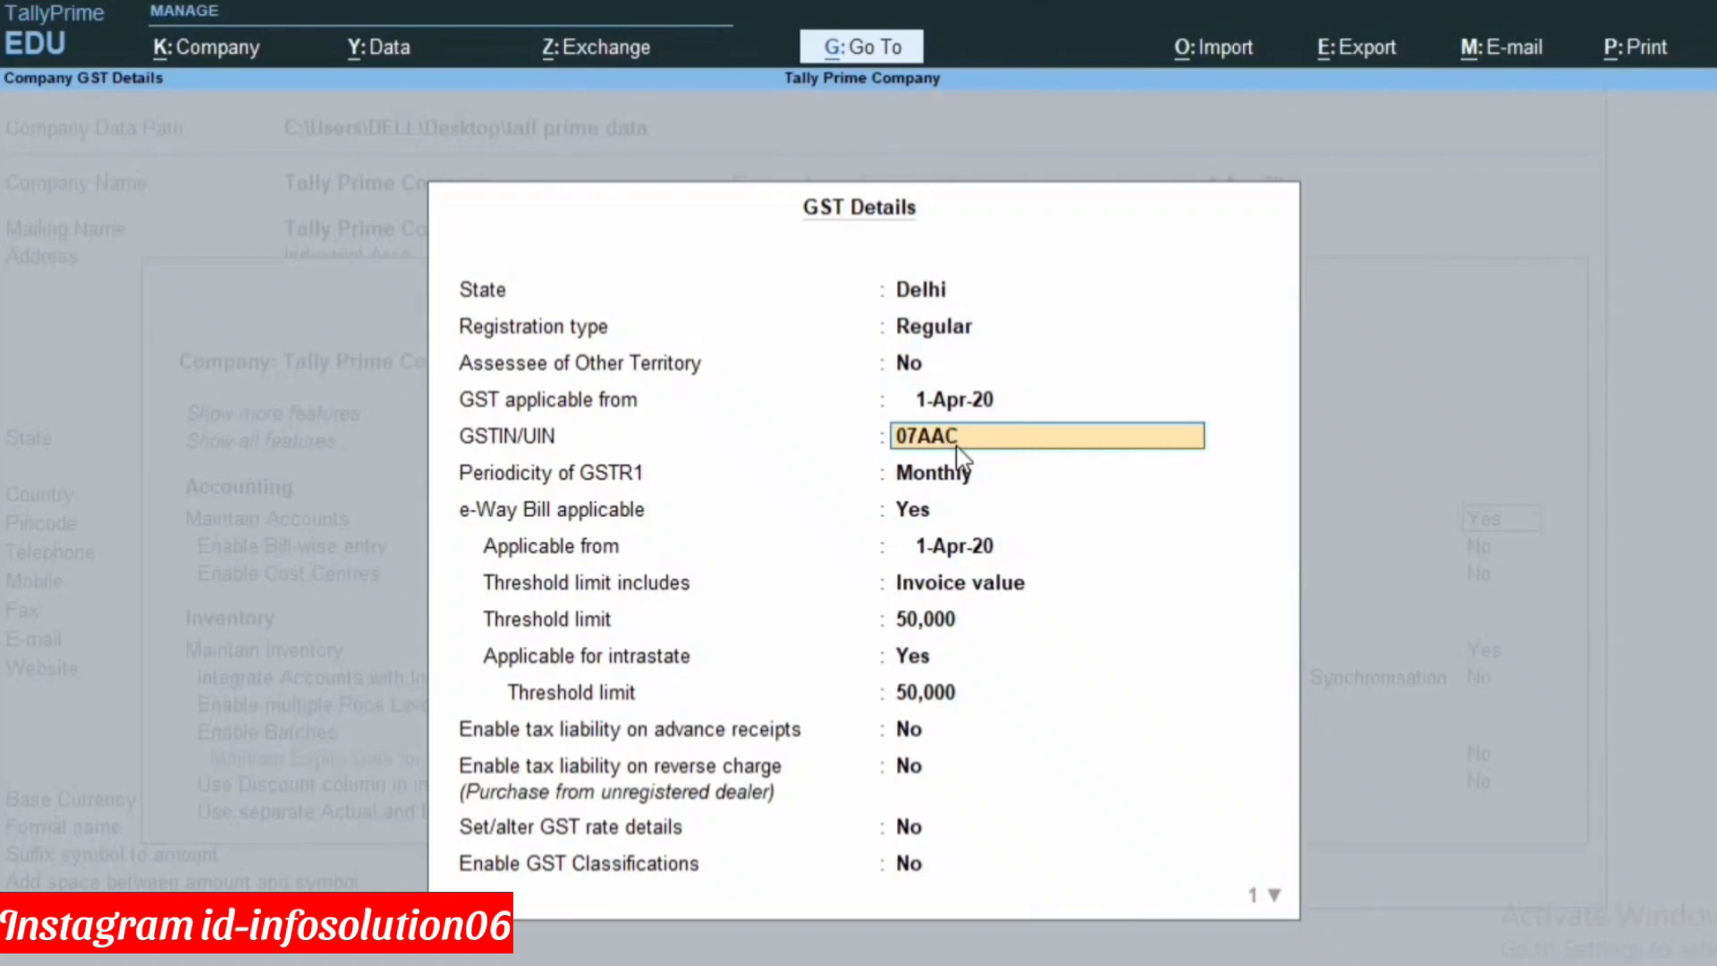
Enter the GSTIN and keep Monthly GSTR1 and the e-Way Bill defaults (1-Apr-20, 50,000 threshold), then accept.
text(KC1950C1ZO)
key(Return)
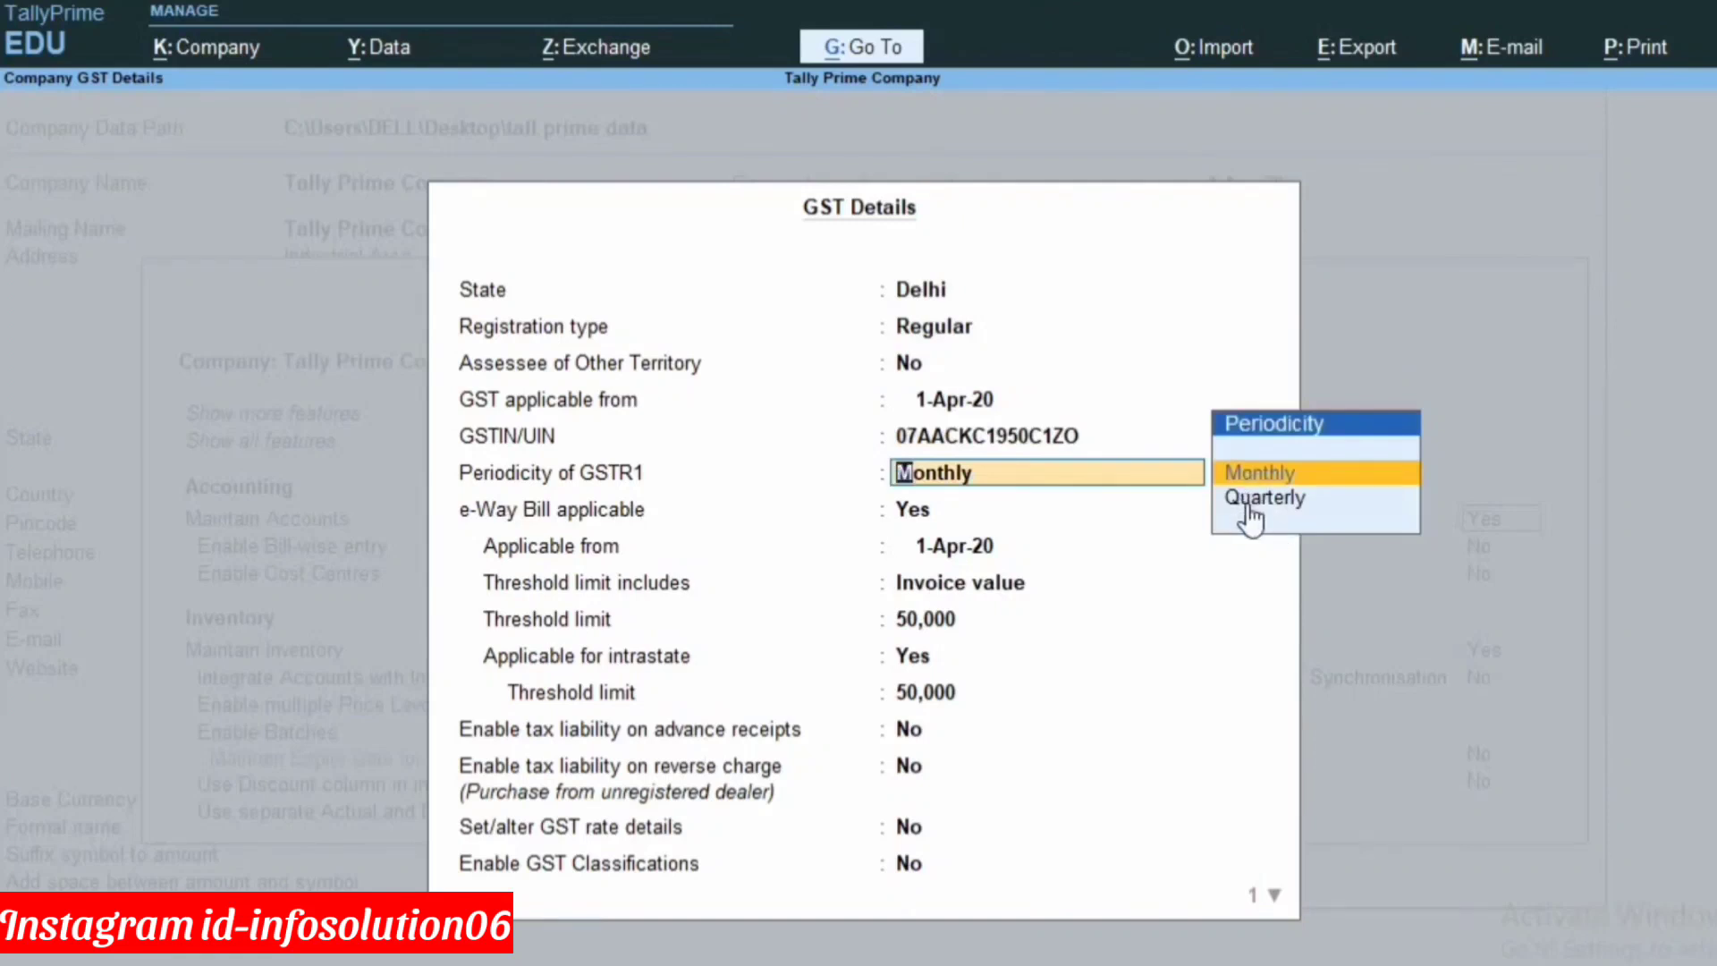
key(Return)
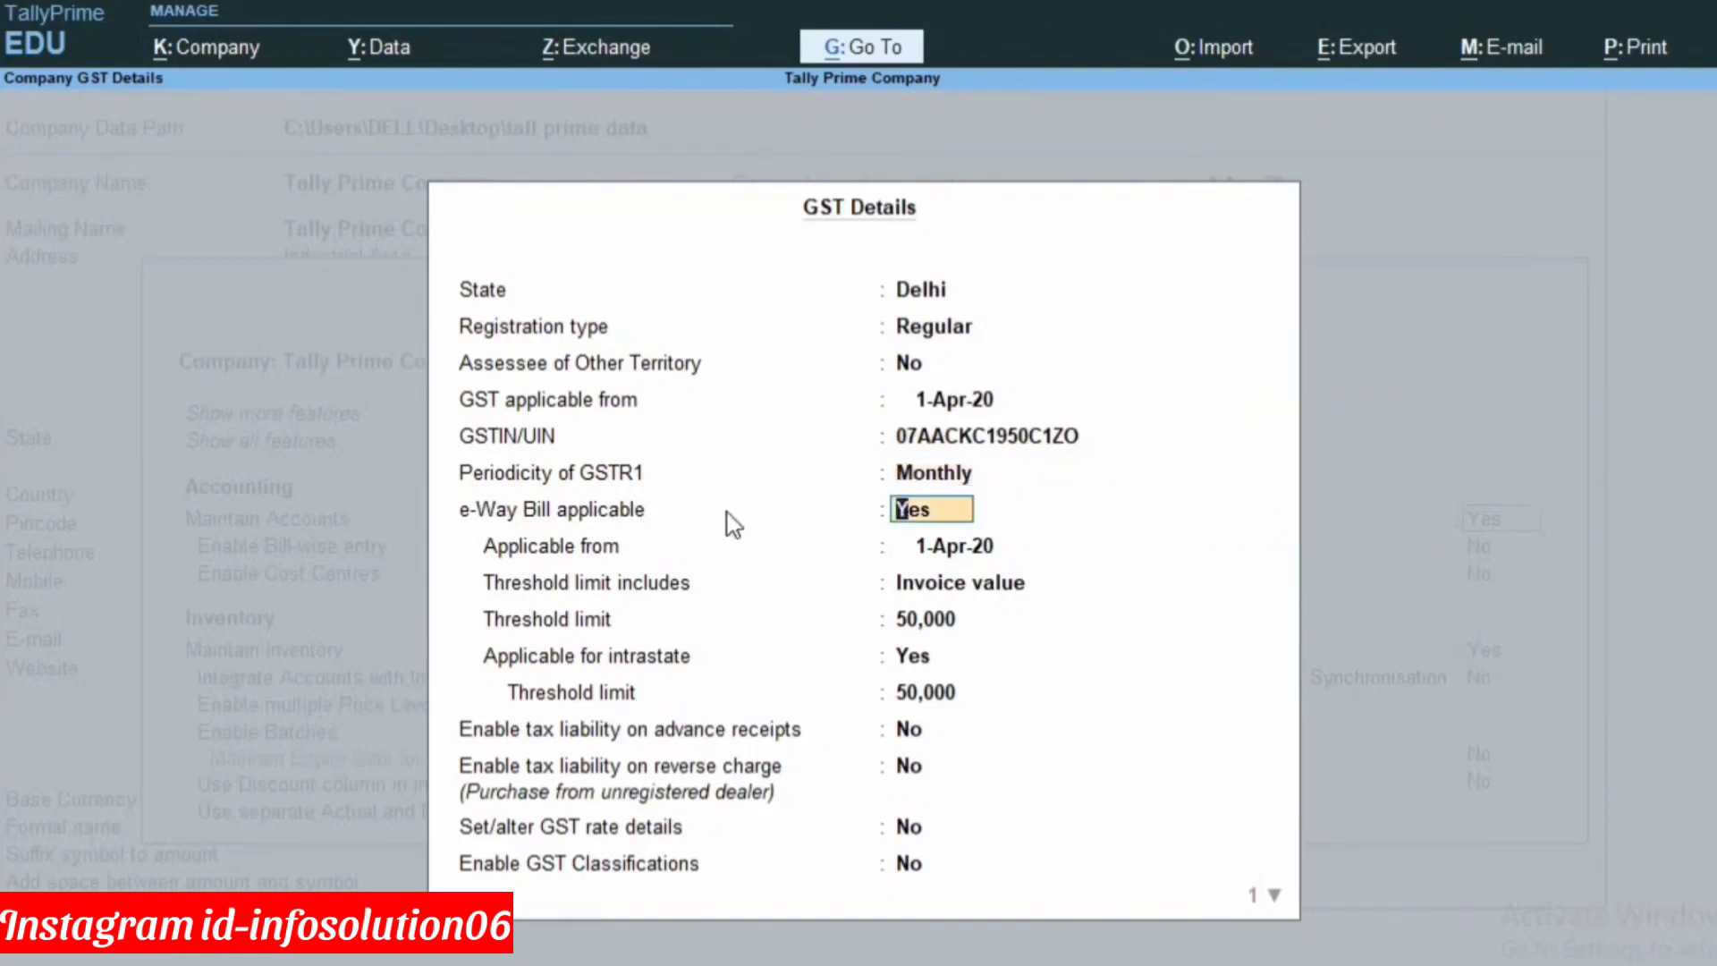
click(975, 540)
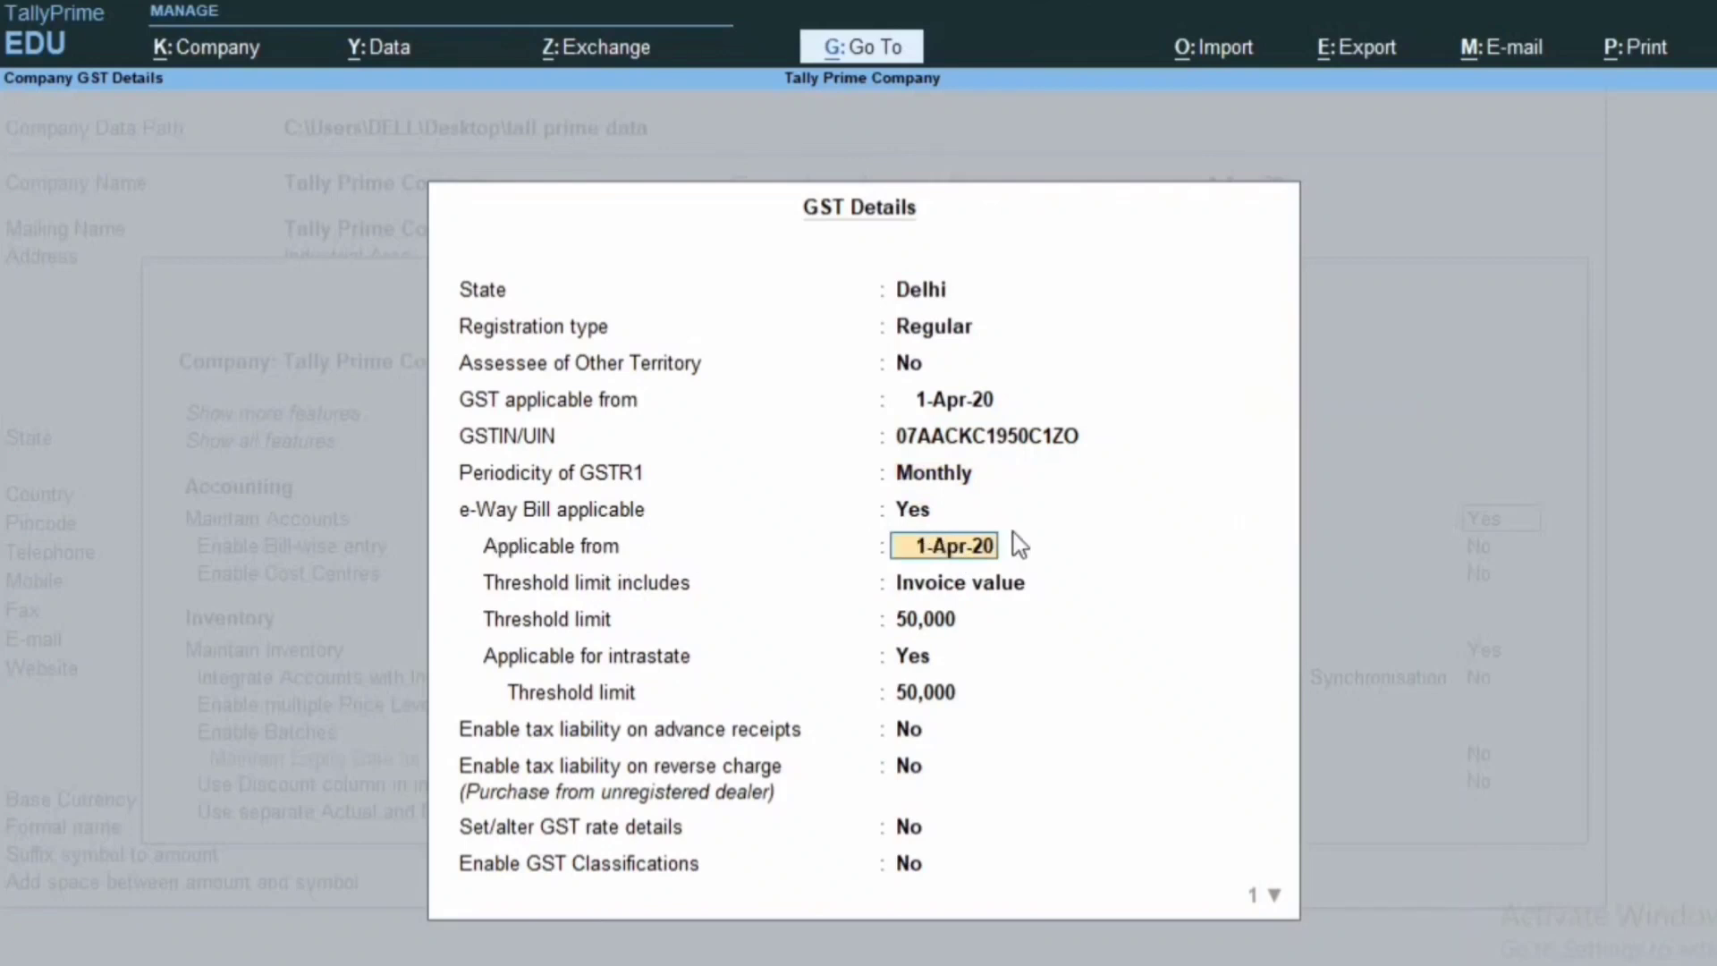
key(Return)
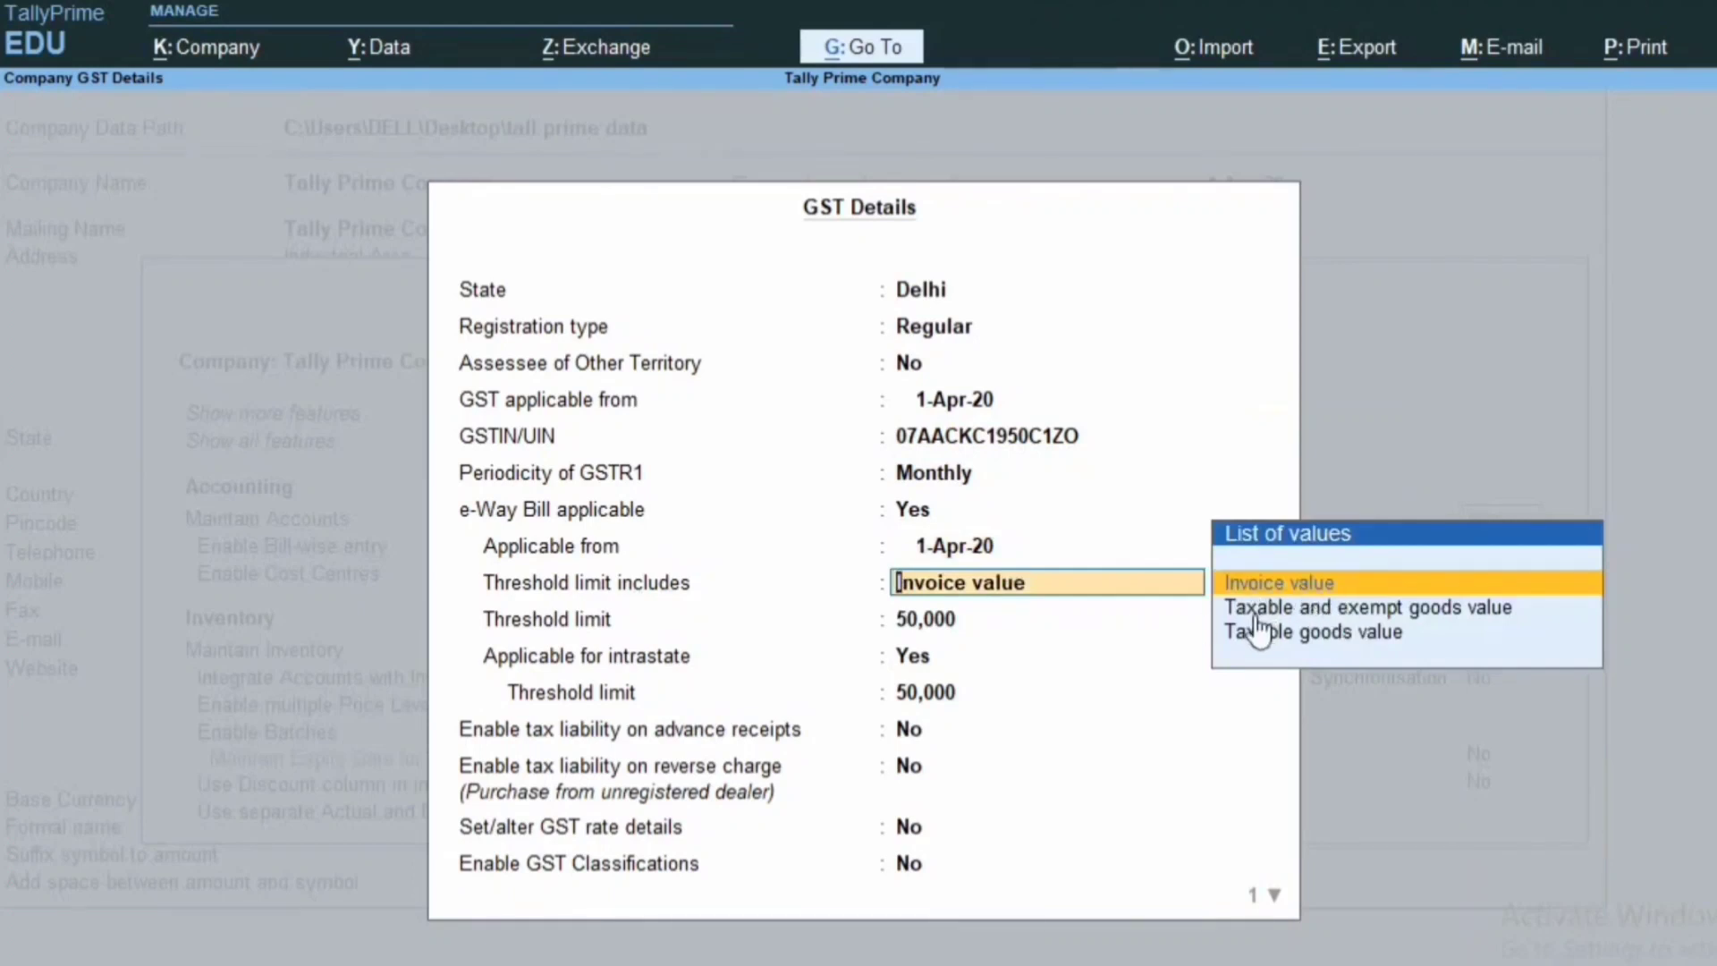
key(Return)
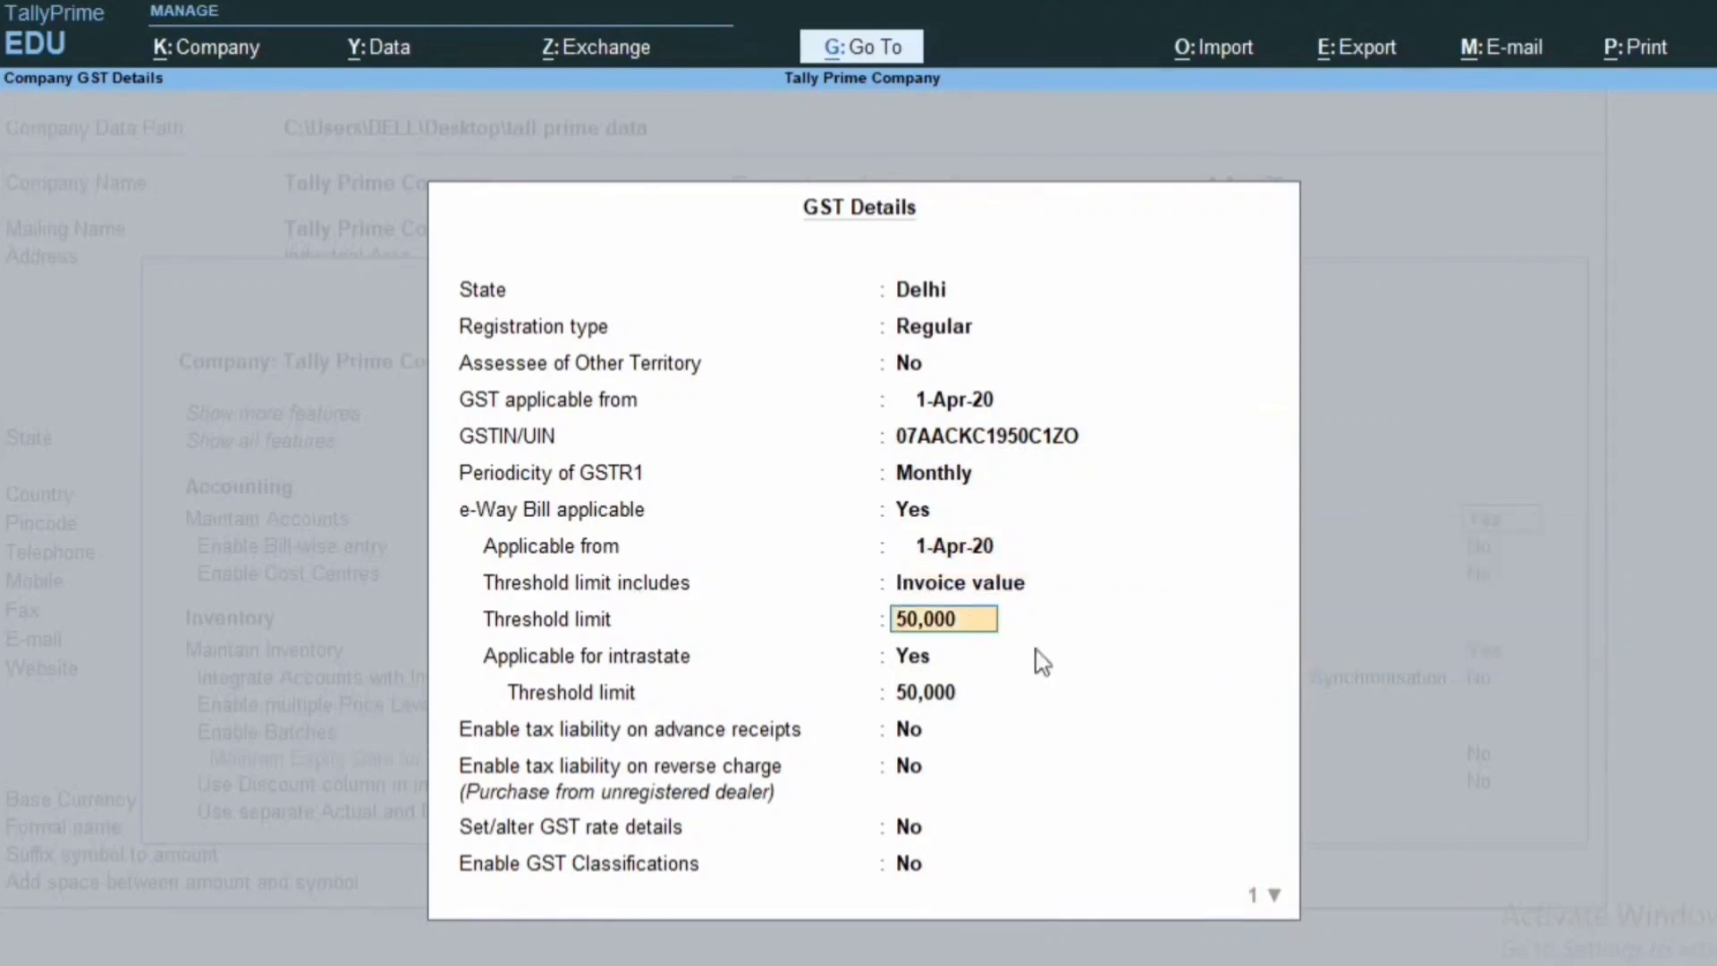
key(Return)
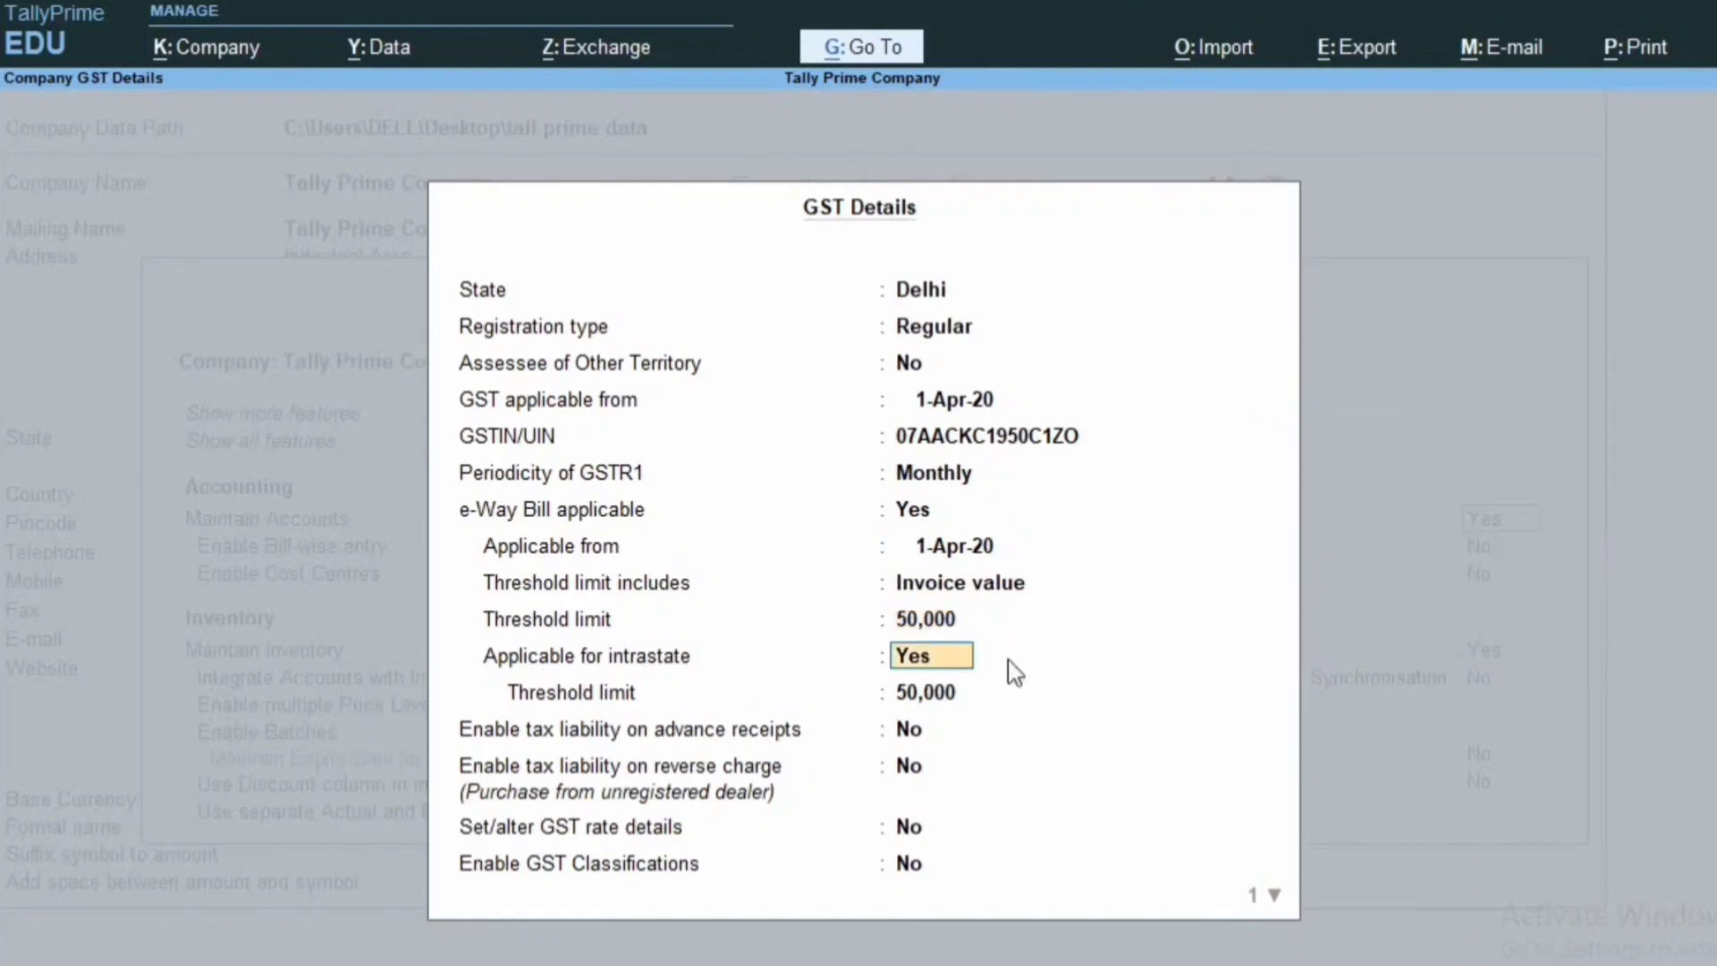
key(ctrl+a)
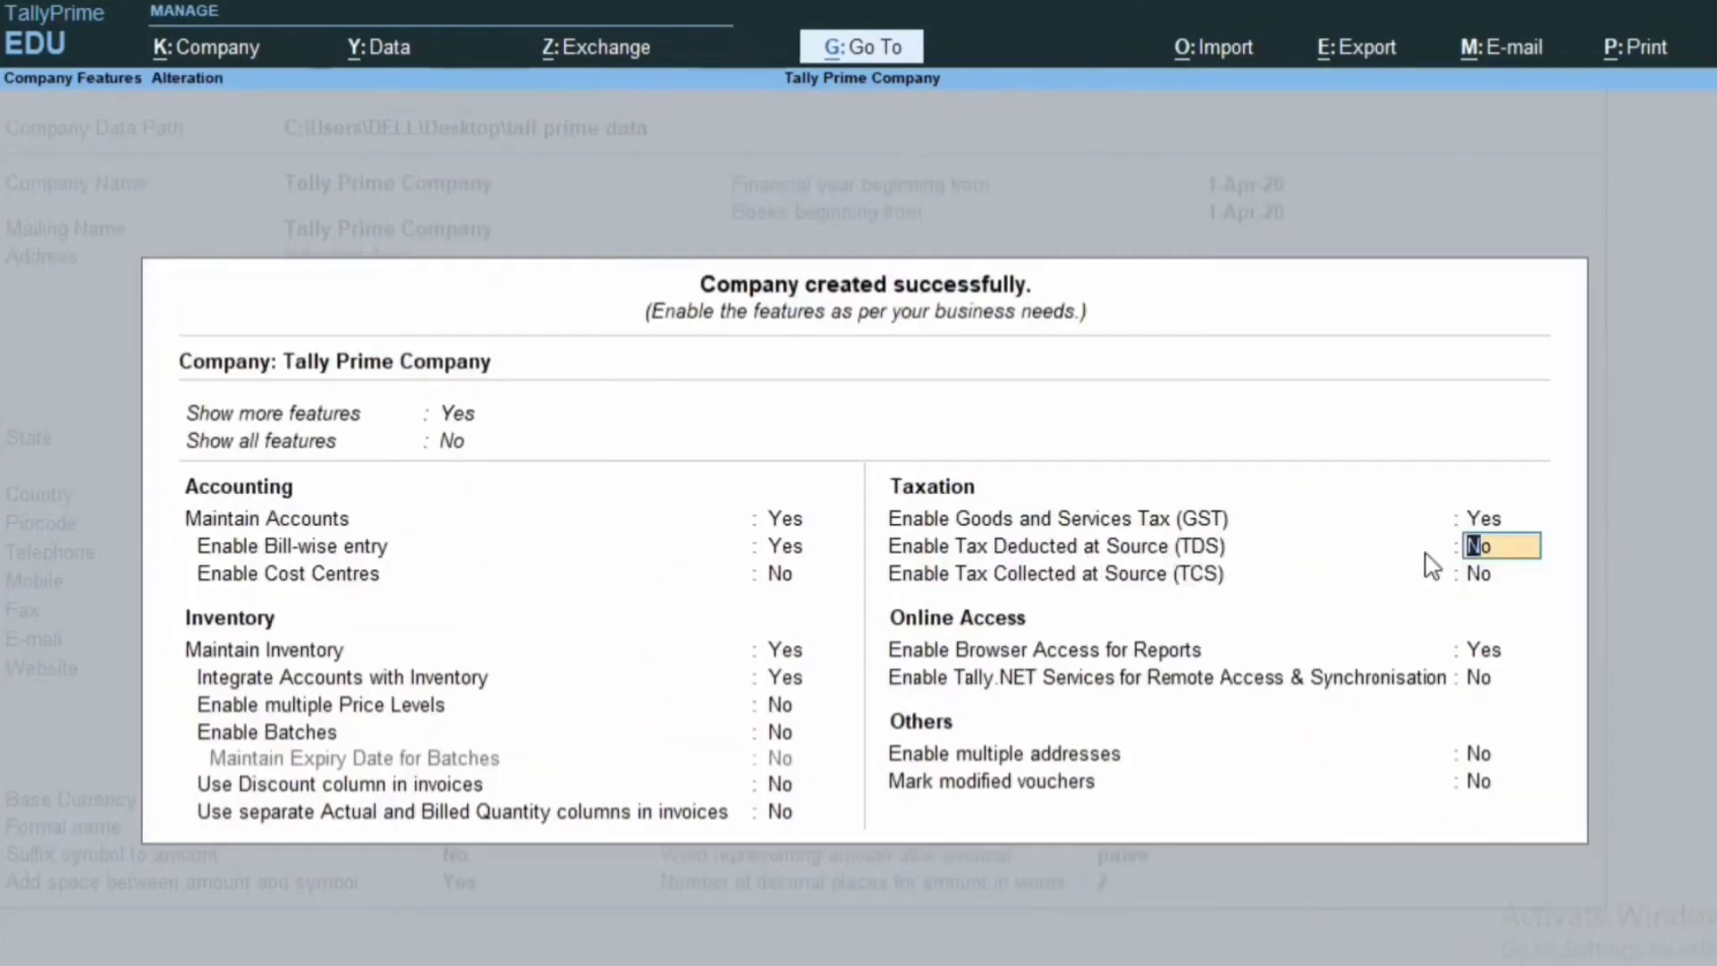
Enable TDS, leave the TAN fields blank, and keep Company as the deductor type.
text(y)
key(Return)
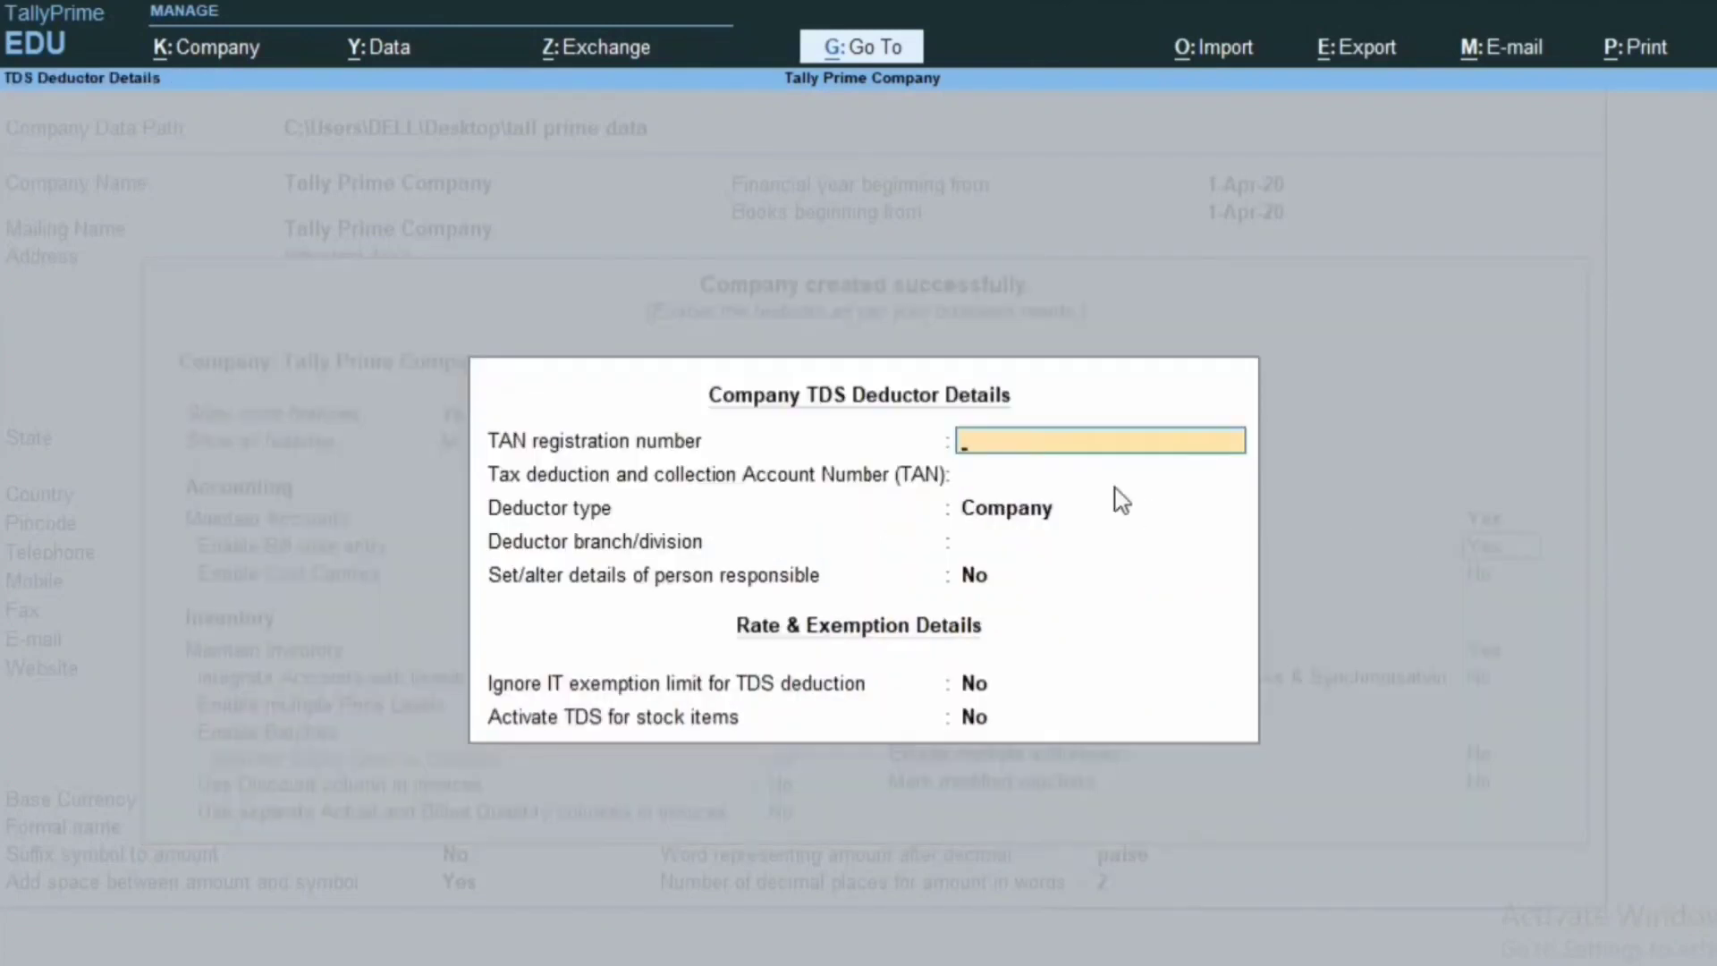
key(Return)
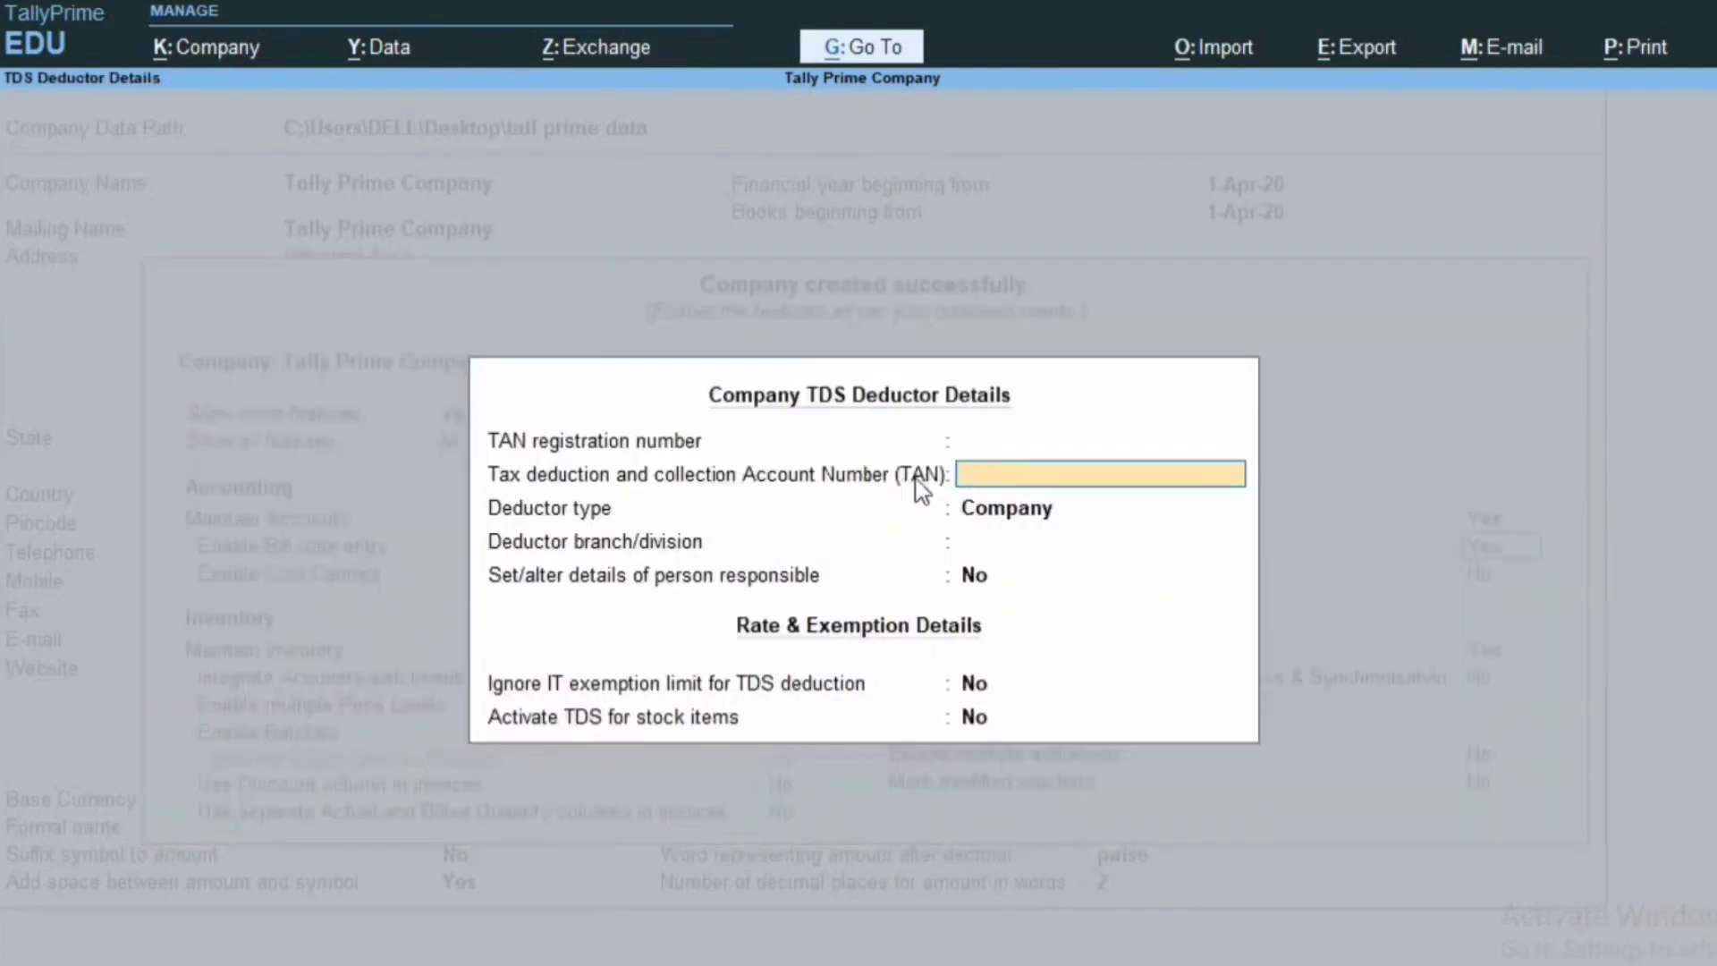
key(Return)
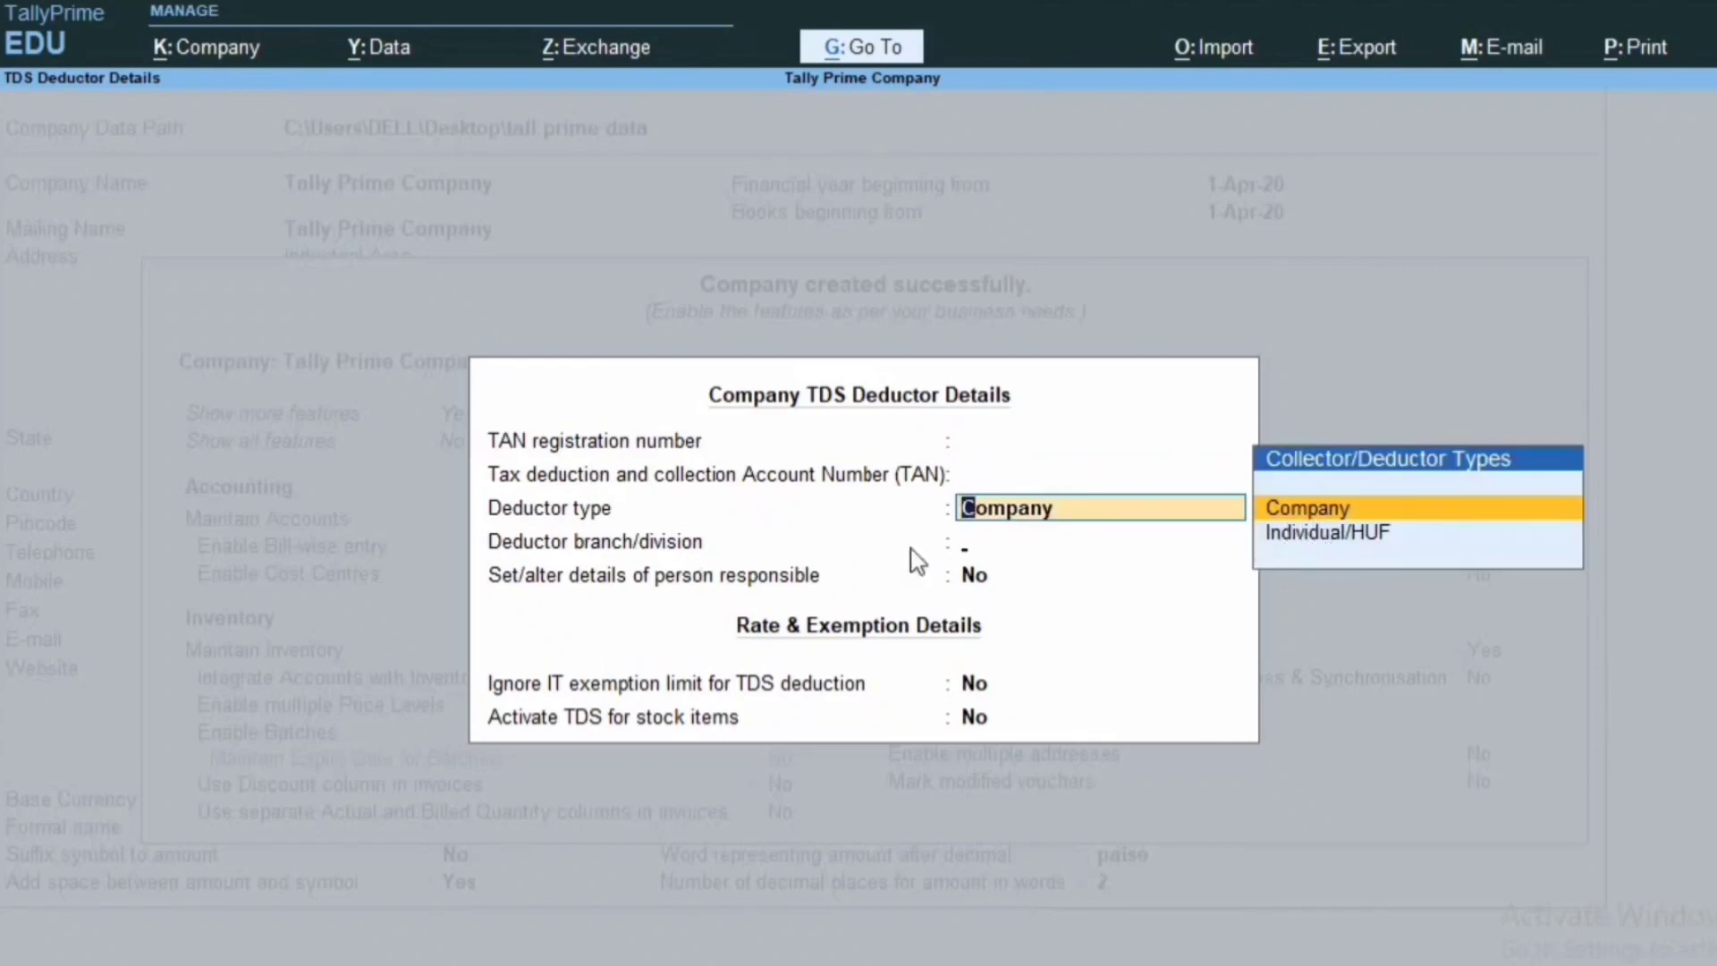
key(Return)
key(Return)
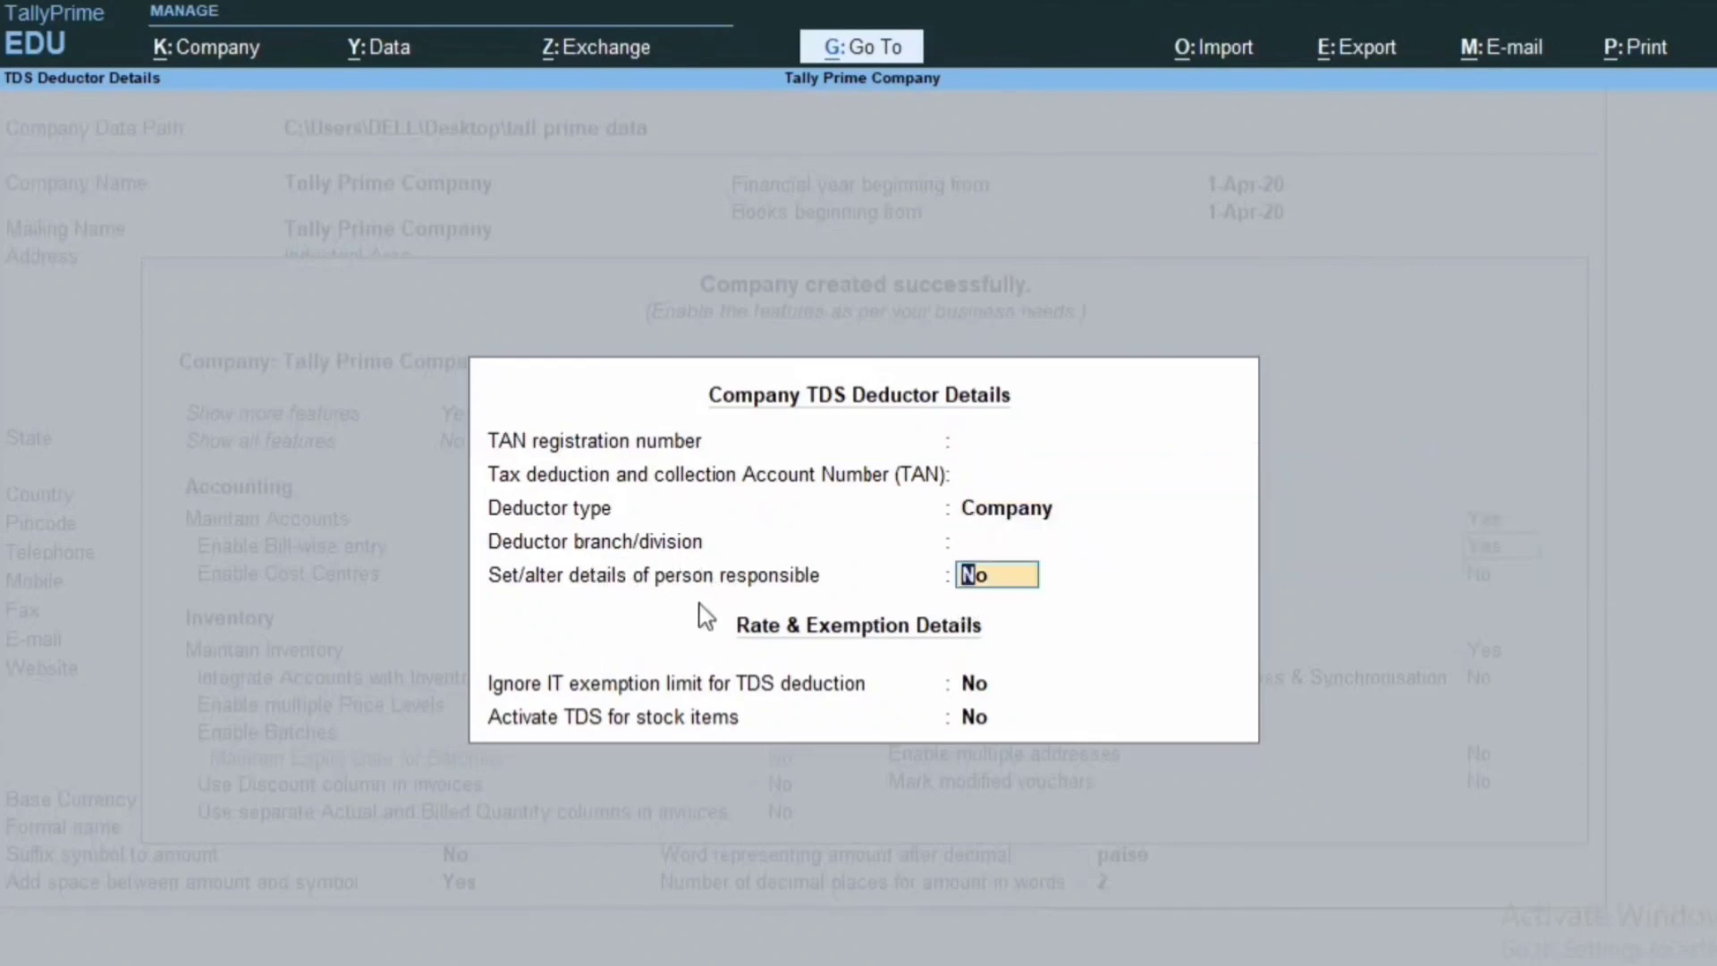
Pass through the person-responsible details, then accept the TDS details and company features.
text(y)
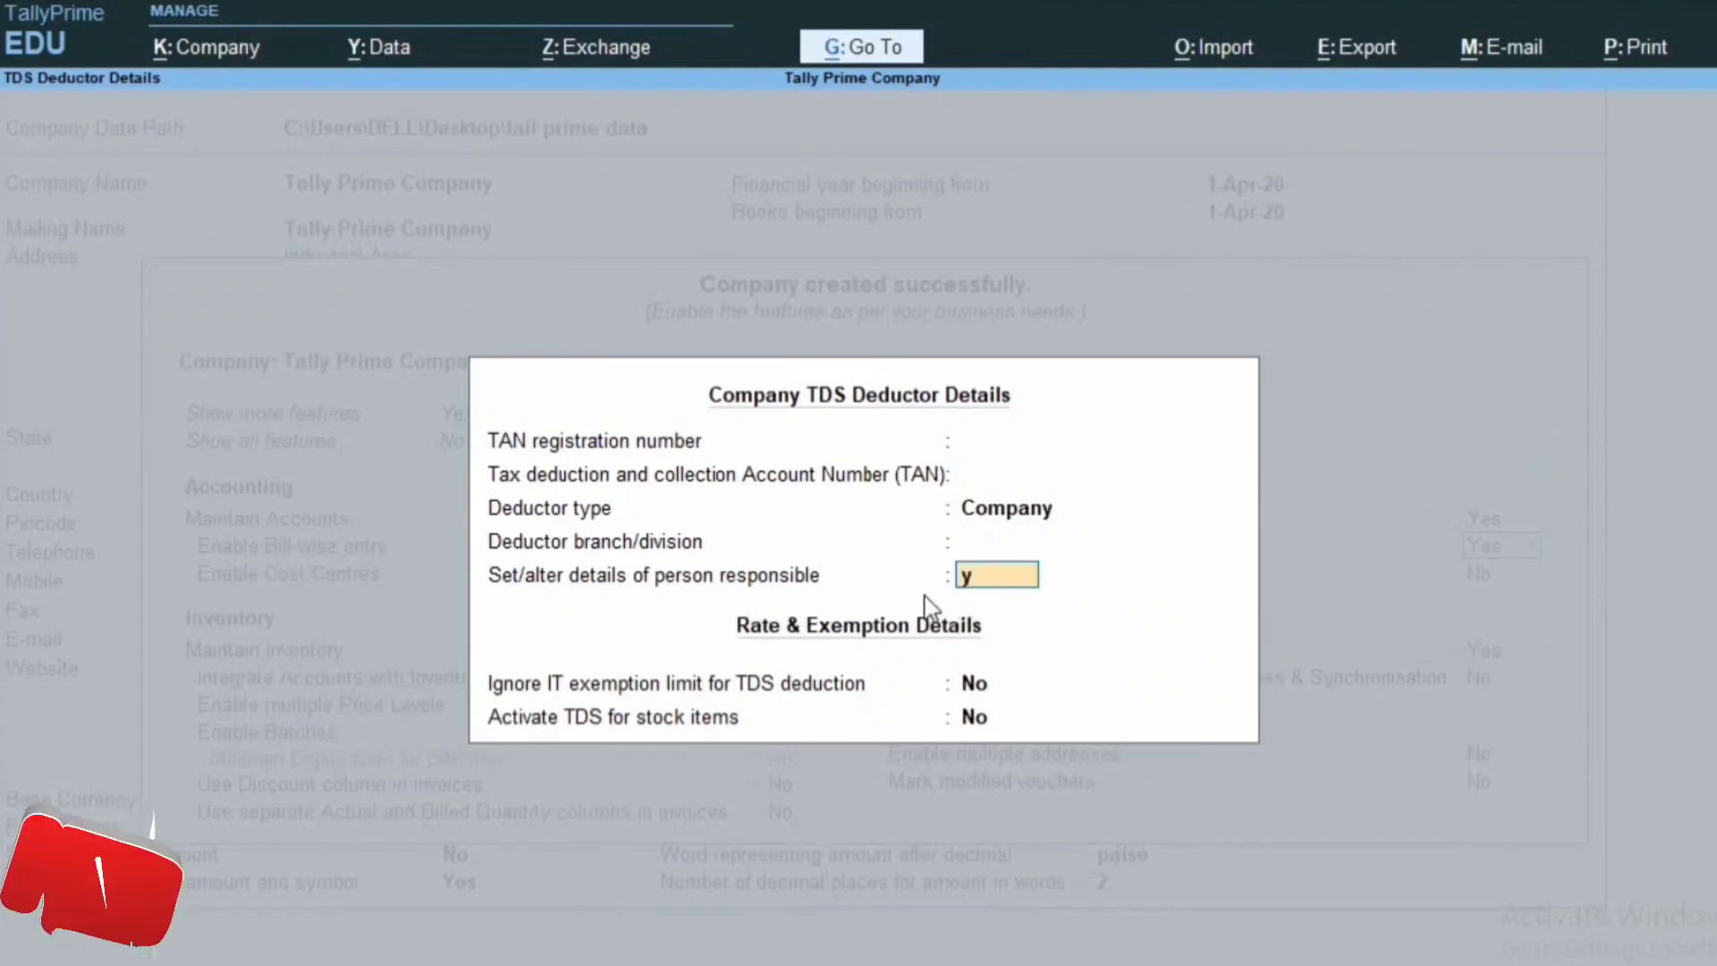
key(Return)
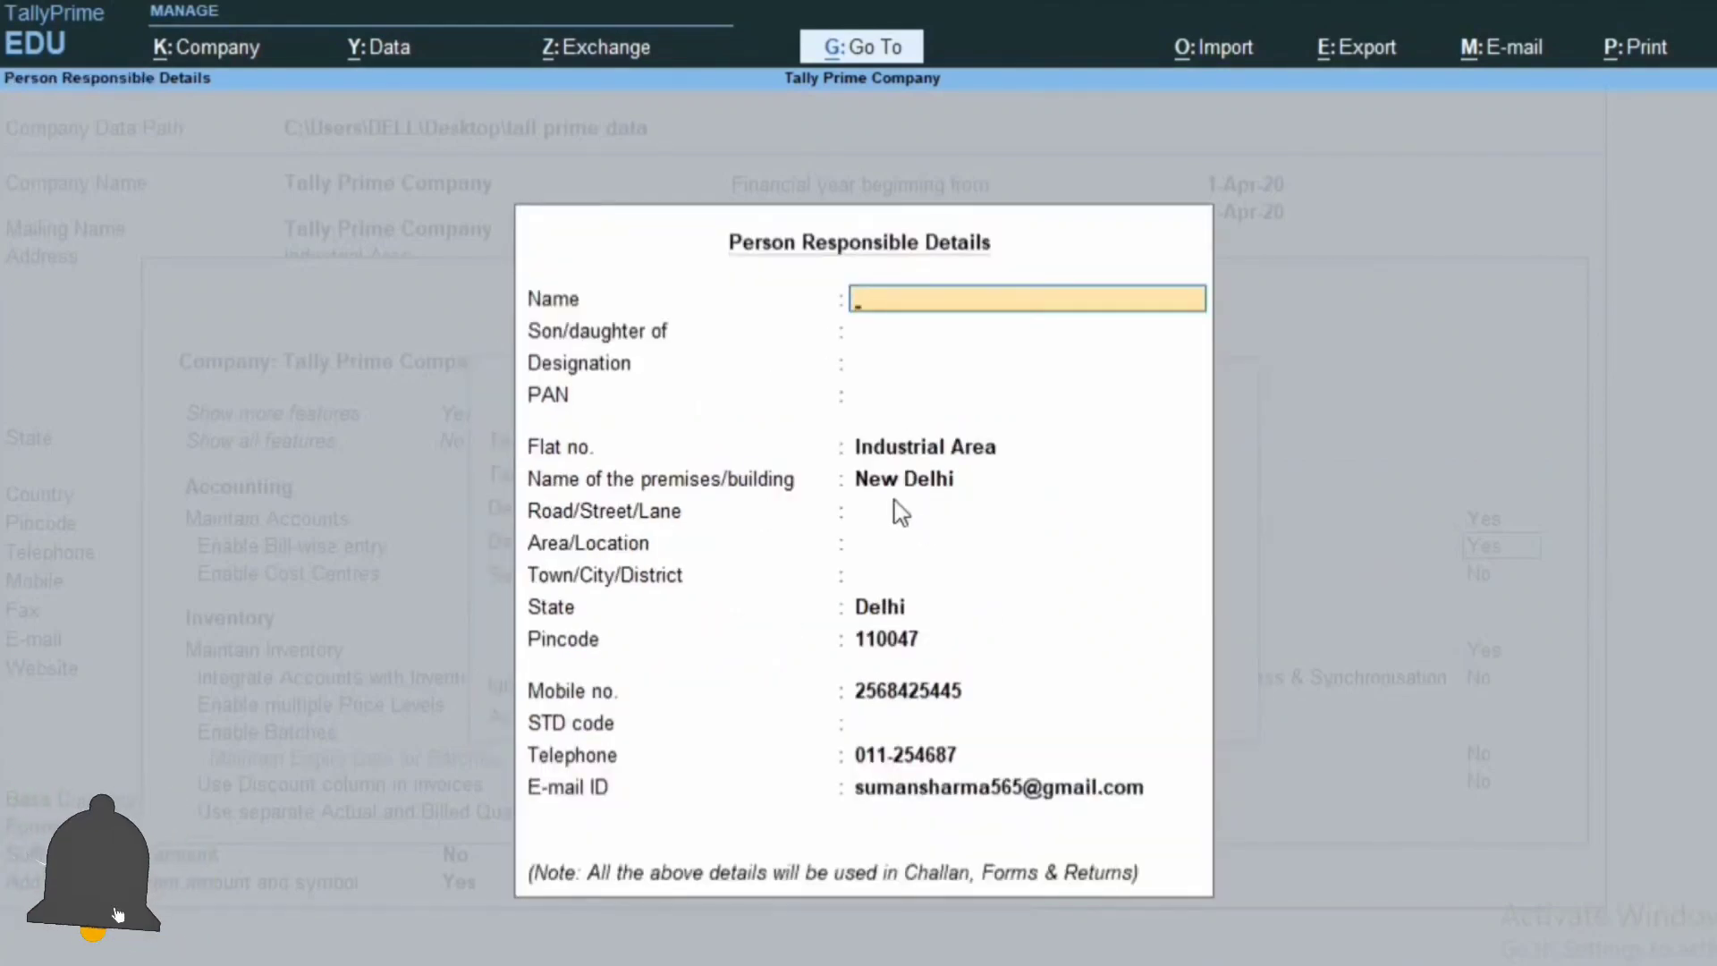
key(Return)
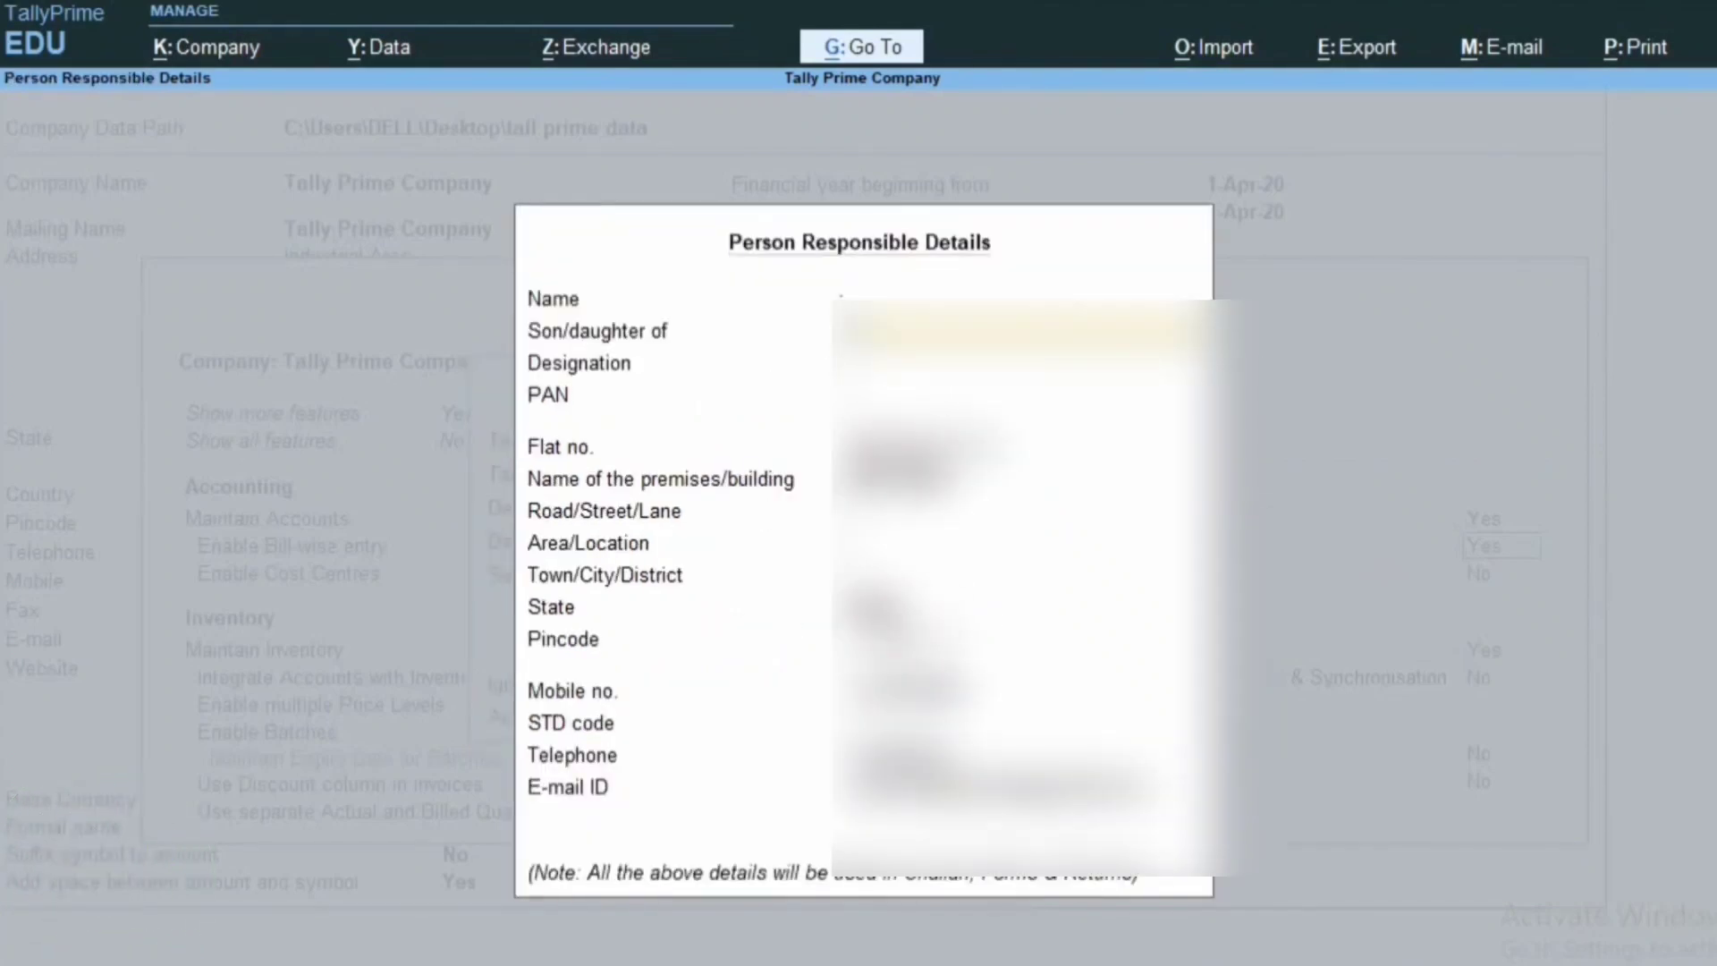
key(Return)
key(Return)
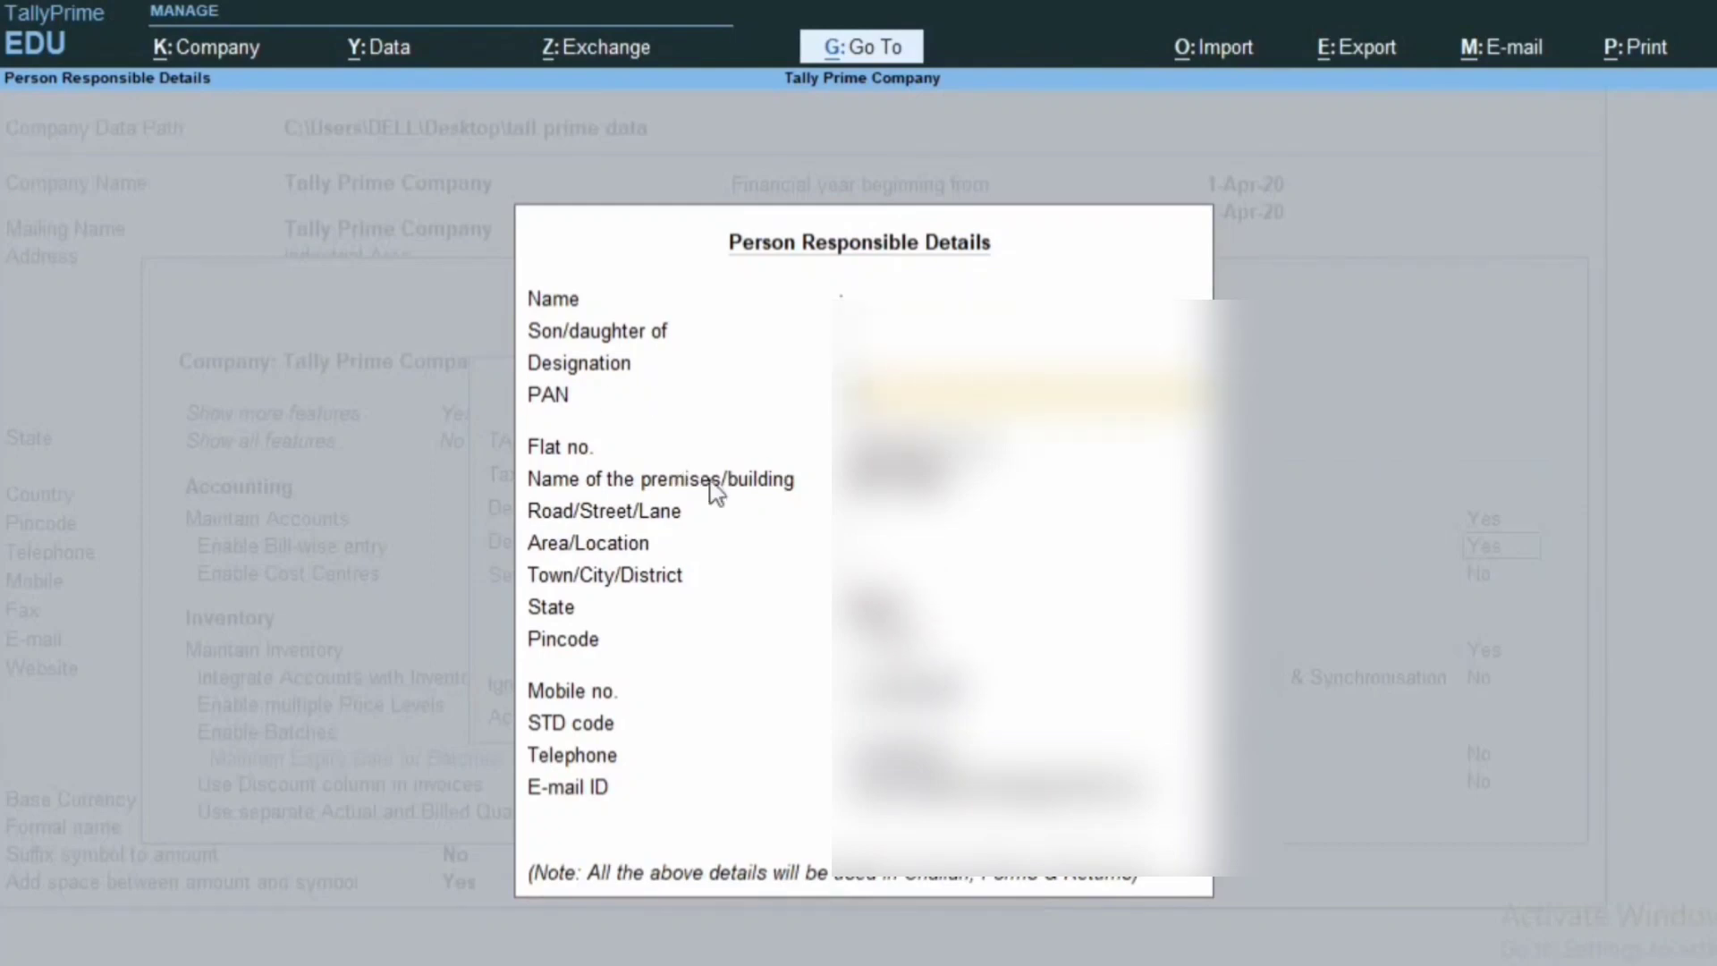
key(Return)
key(Return)
key(Return)
key(Return)
key(Return)
key(Return)
key(Return)
key(Return)
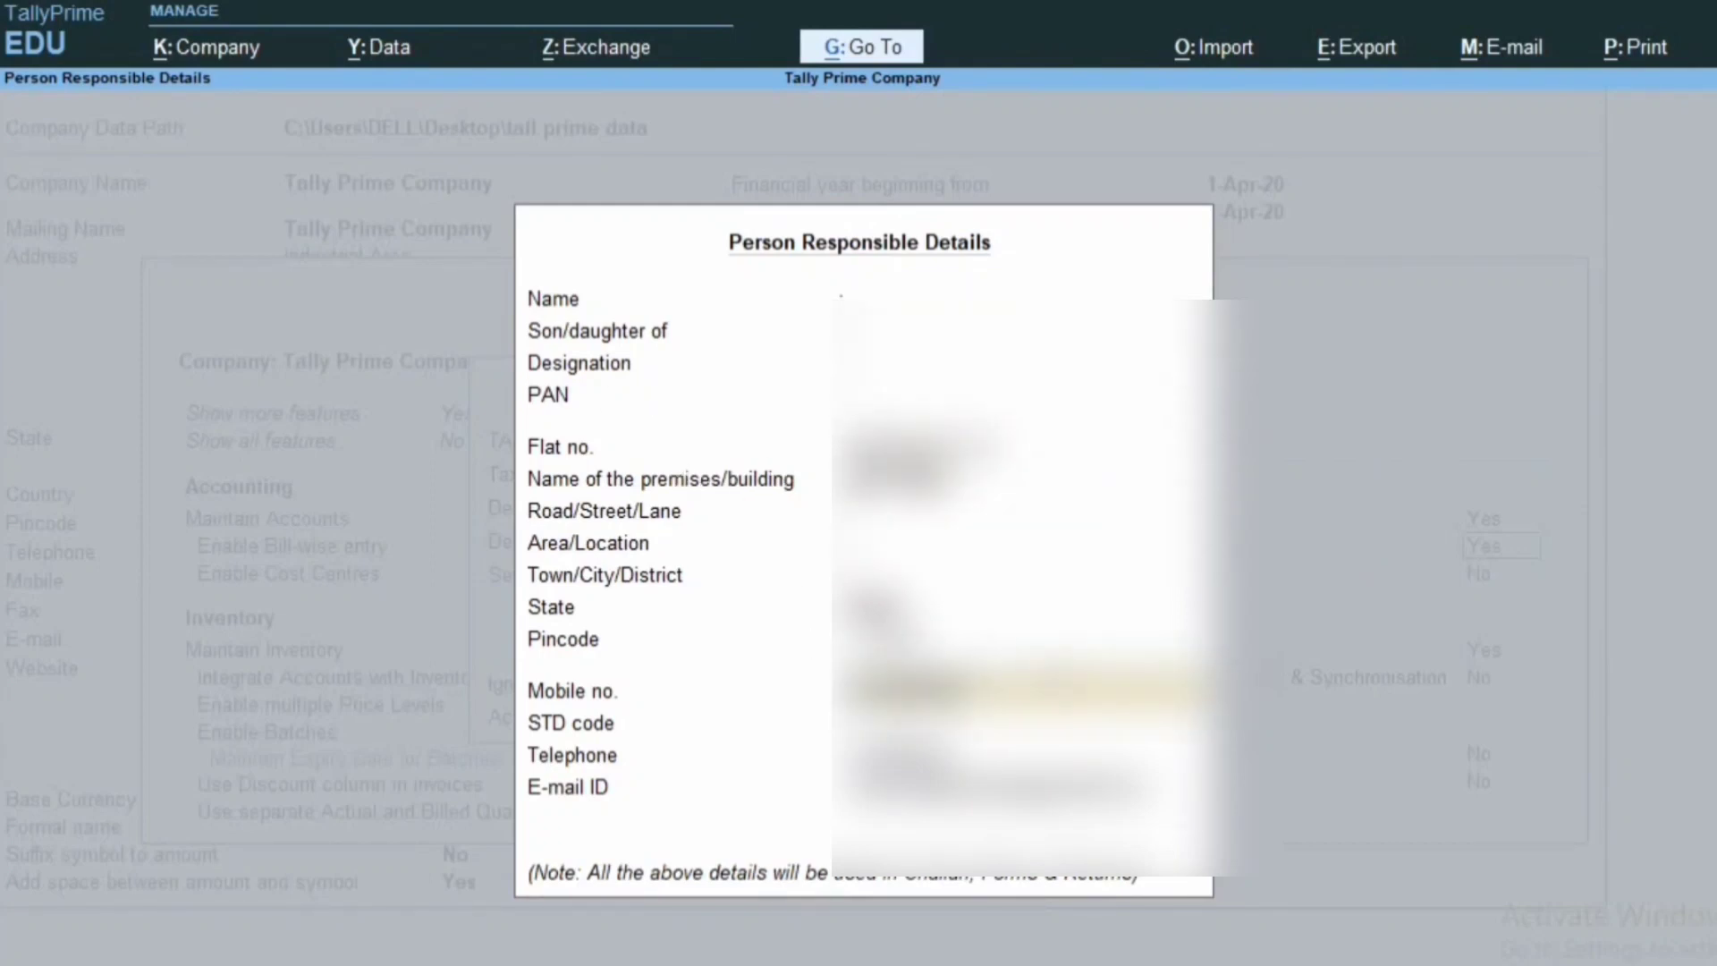
key(Return)
key(Return)
key(Return)
key(Return)
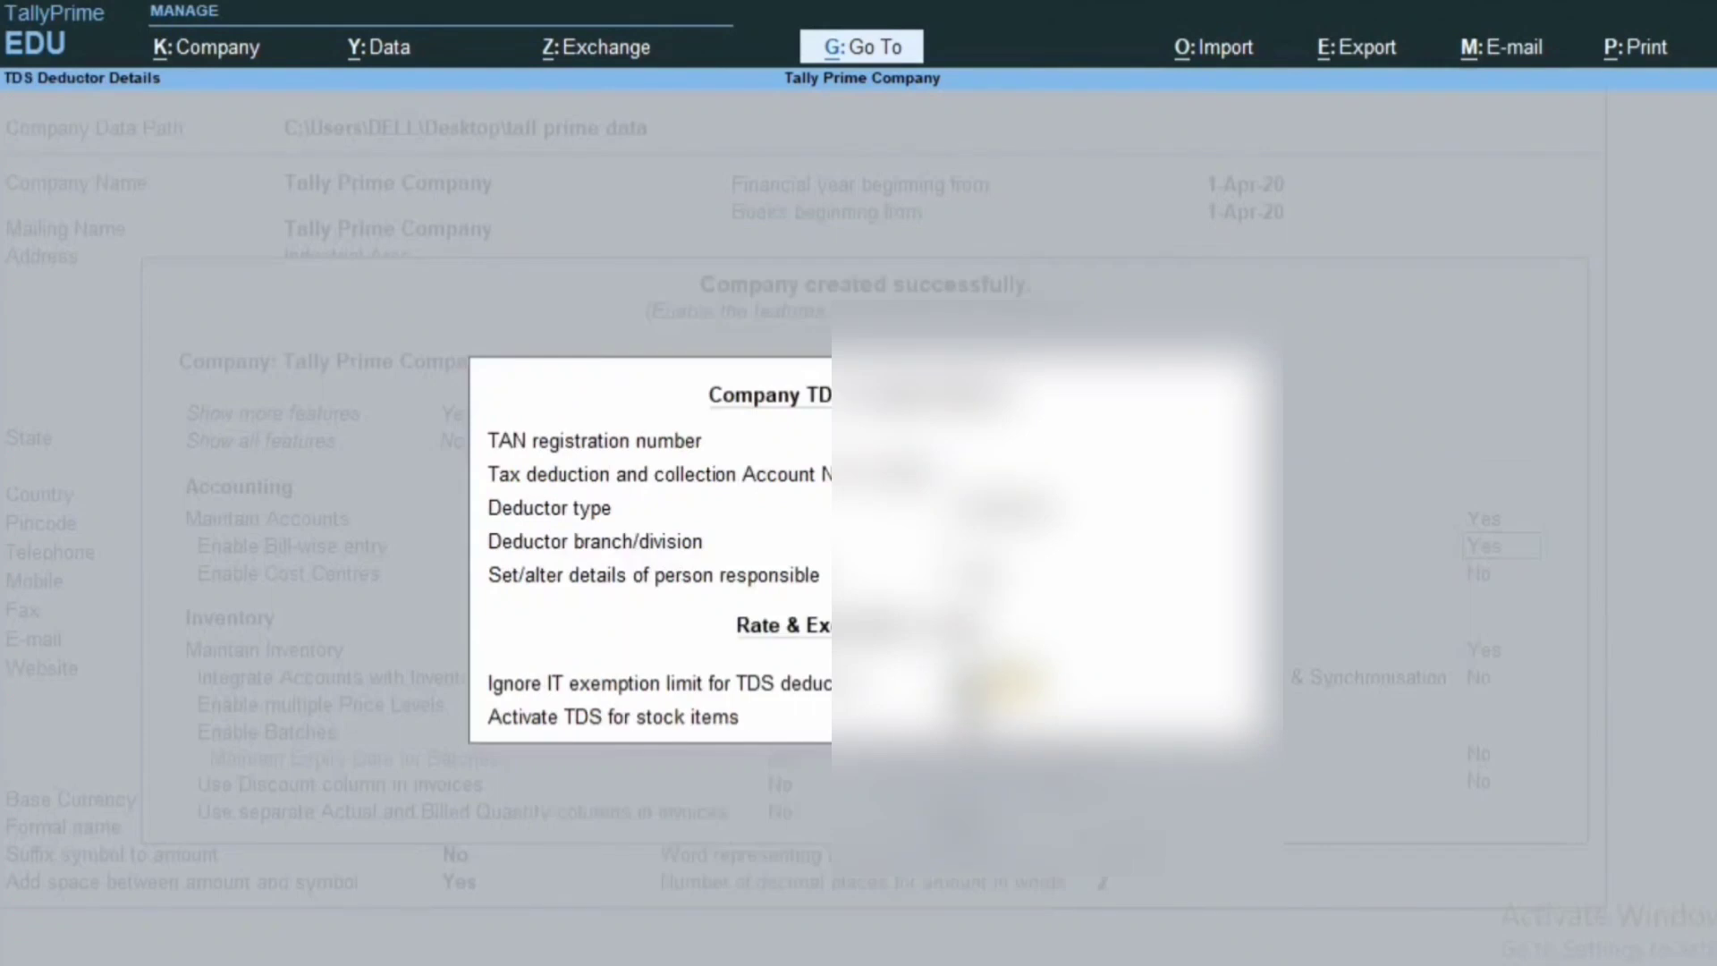
key(ctrl+a)
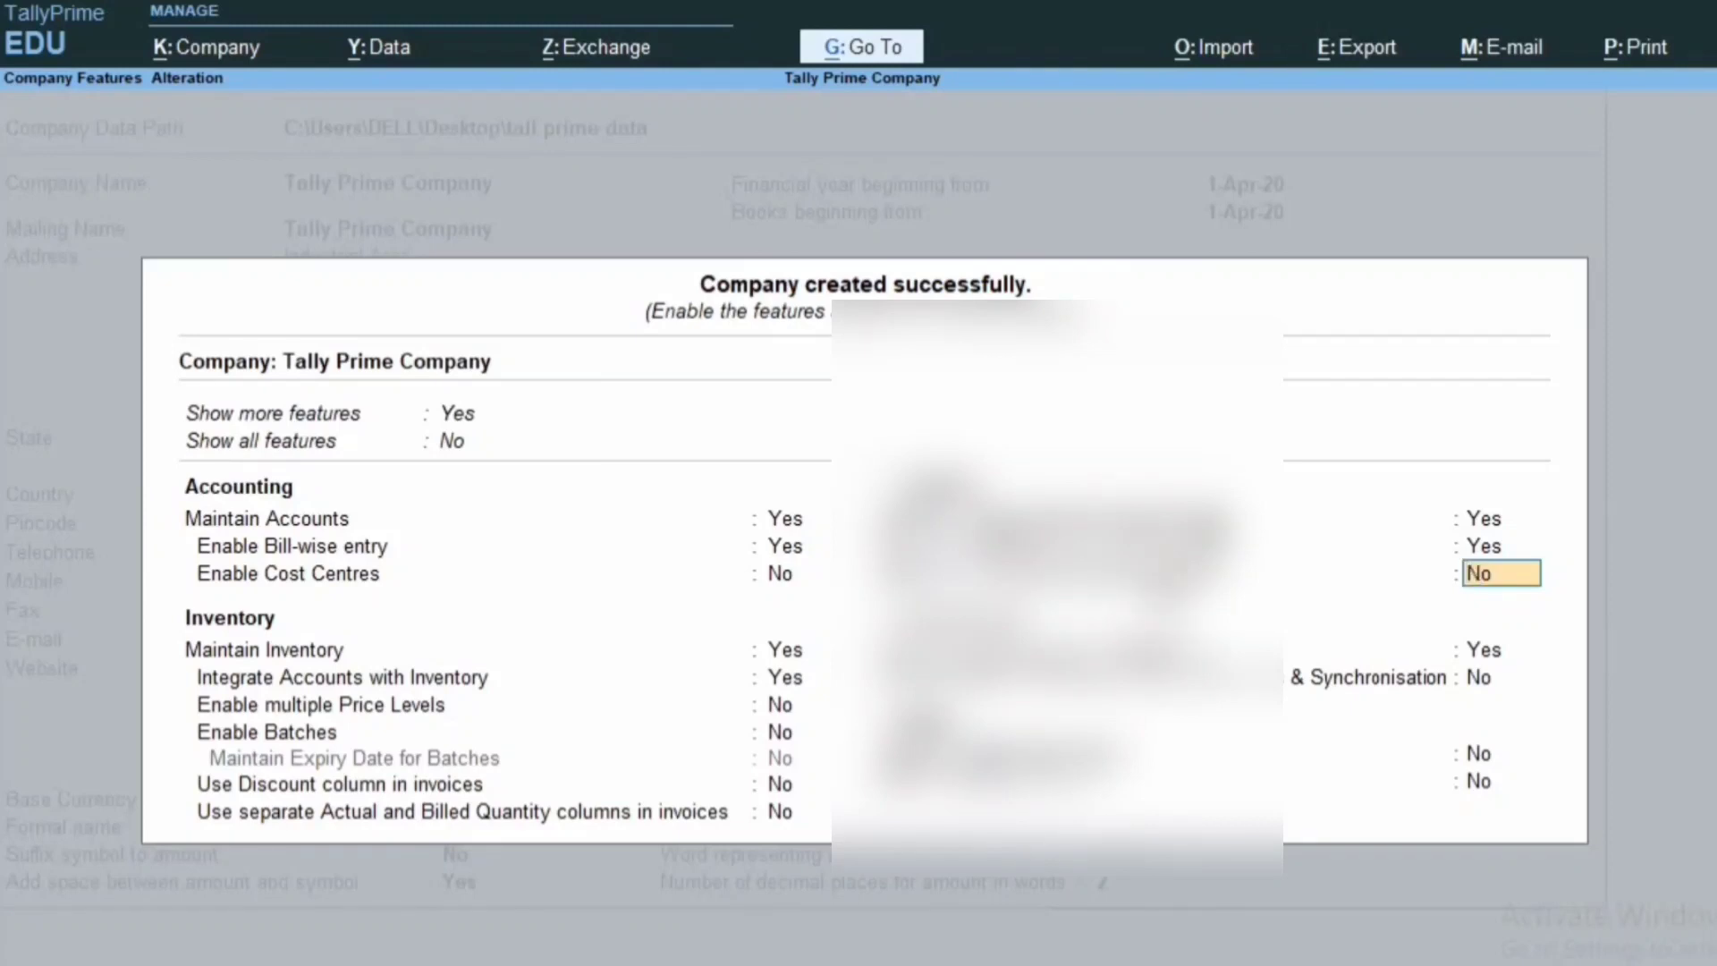
key(ctrl+a)
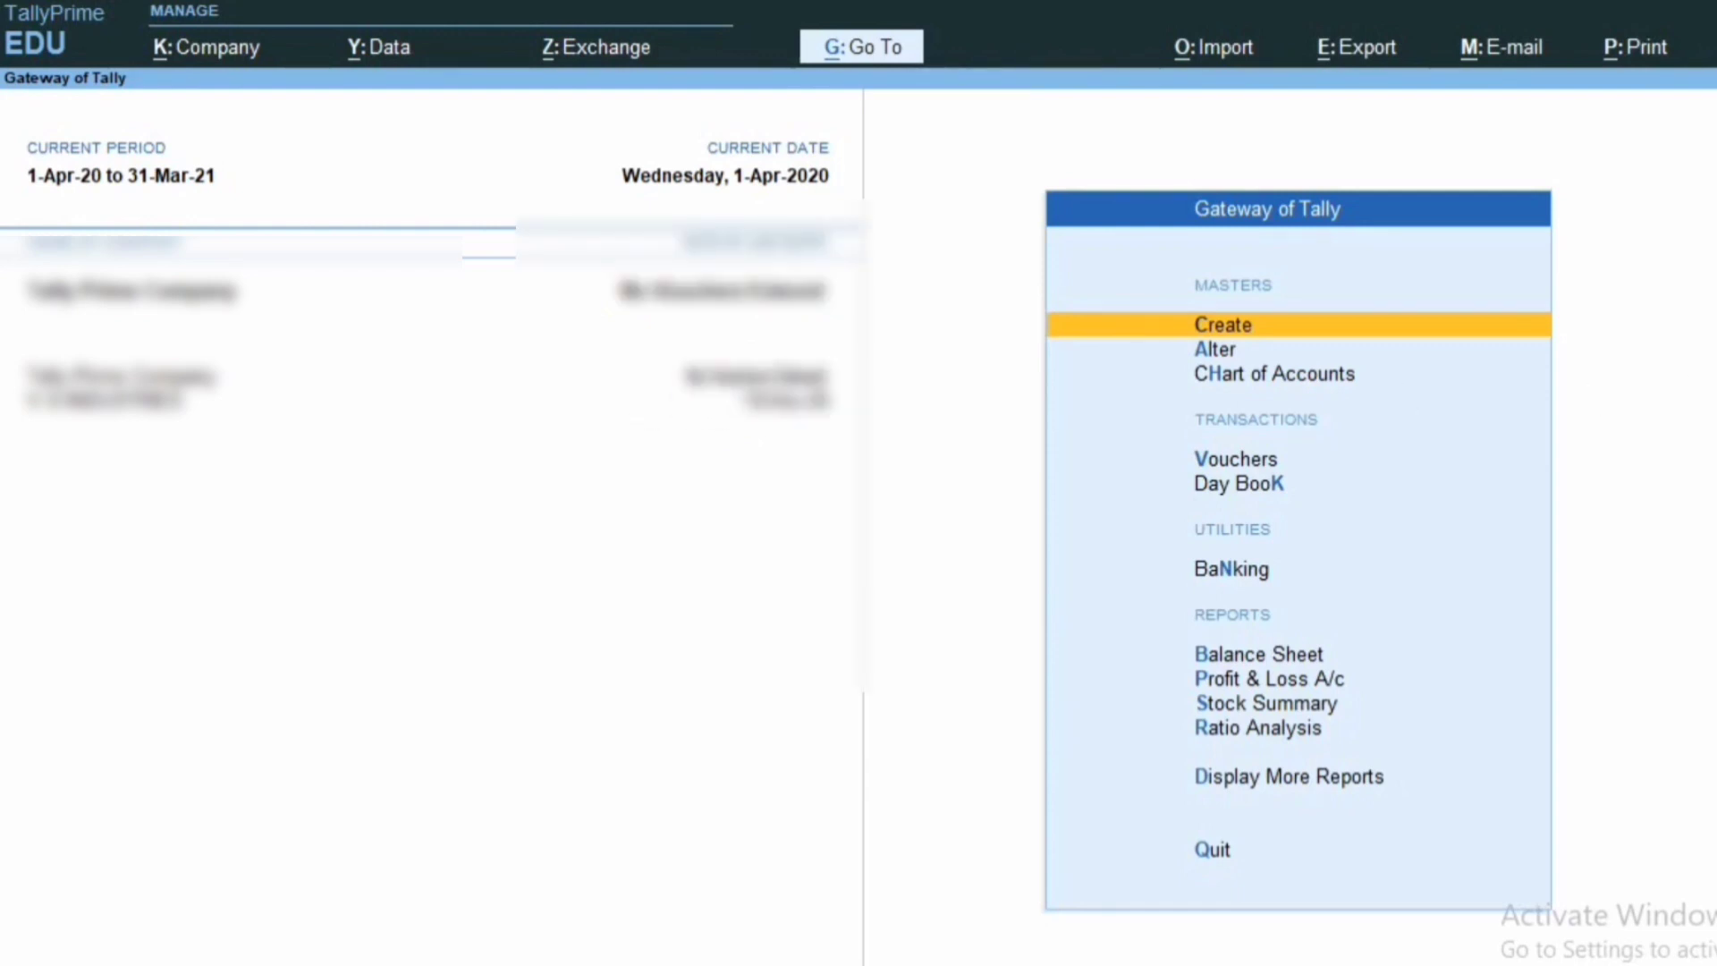
Alter Tally Prime Company with a new e-mail address and save it with Ctrl+A.
key(F3)
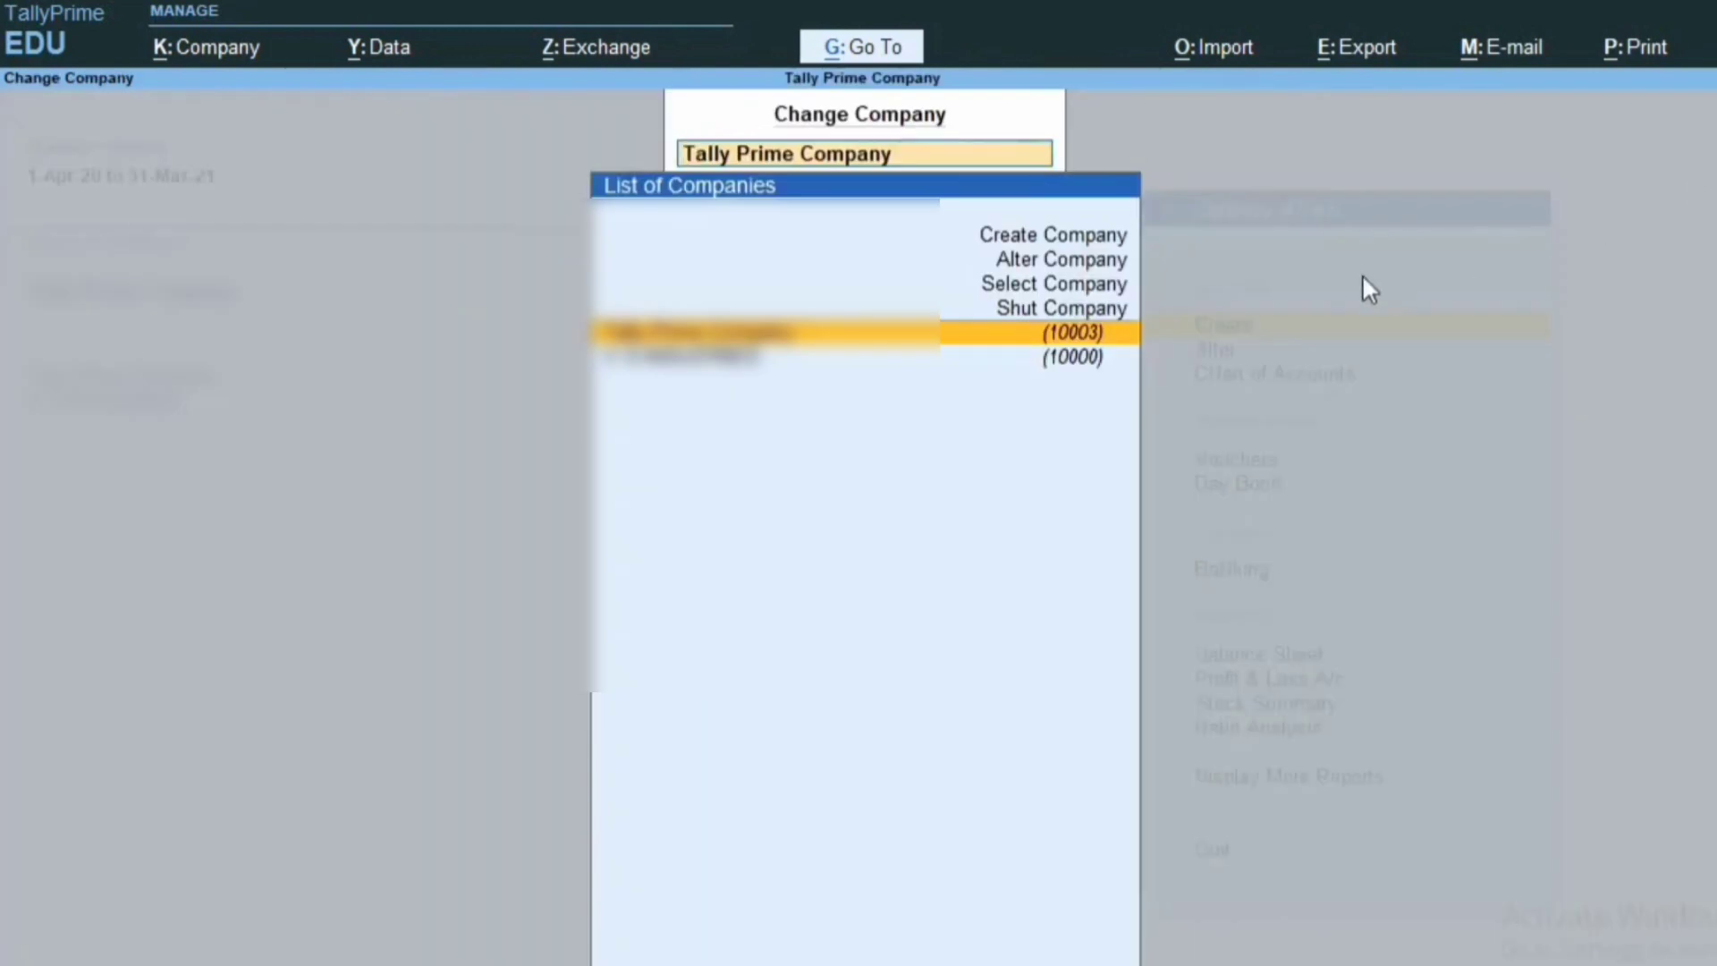
click(1031, 270)
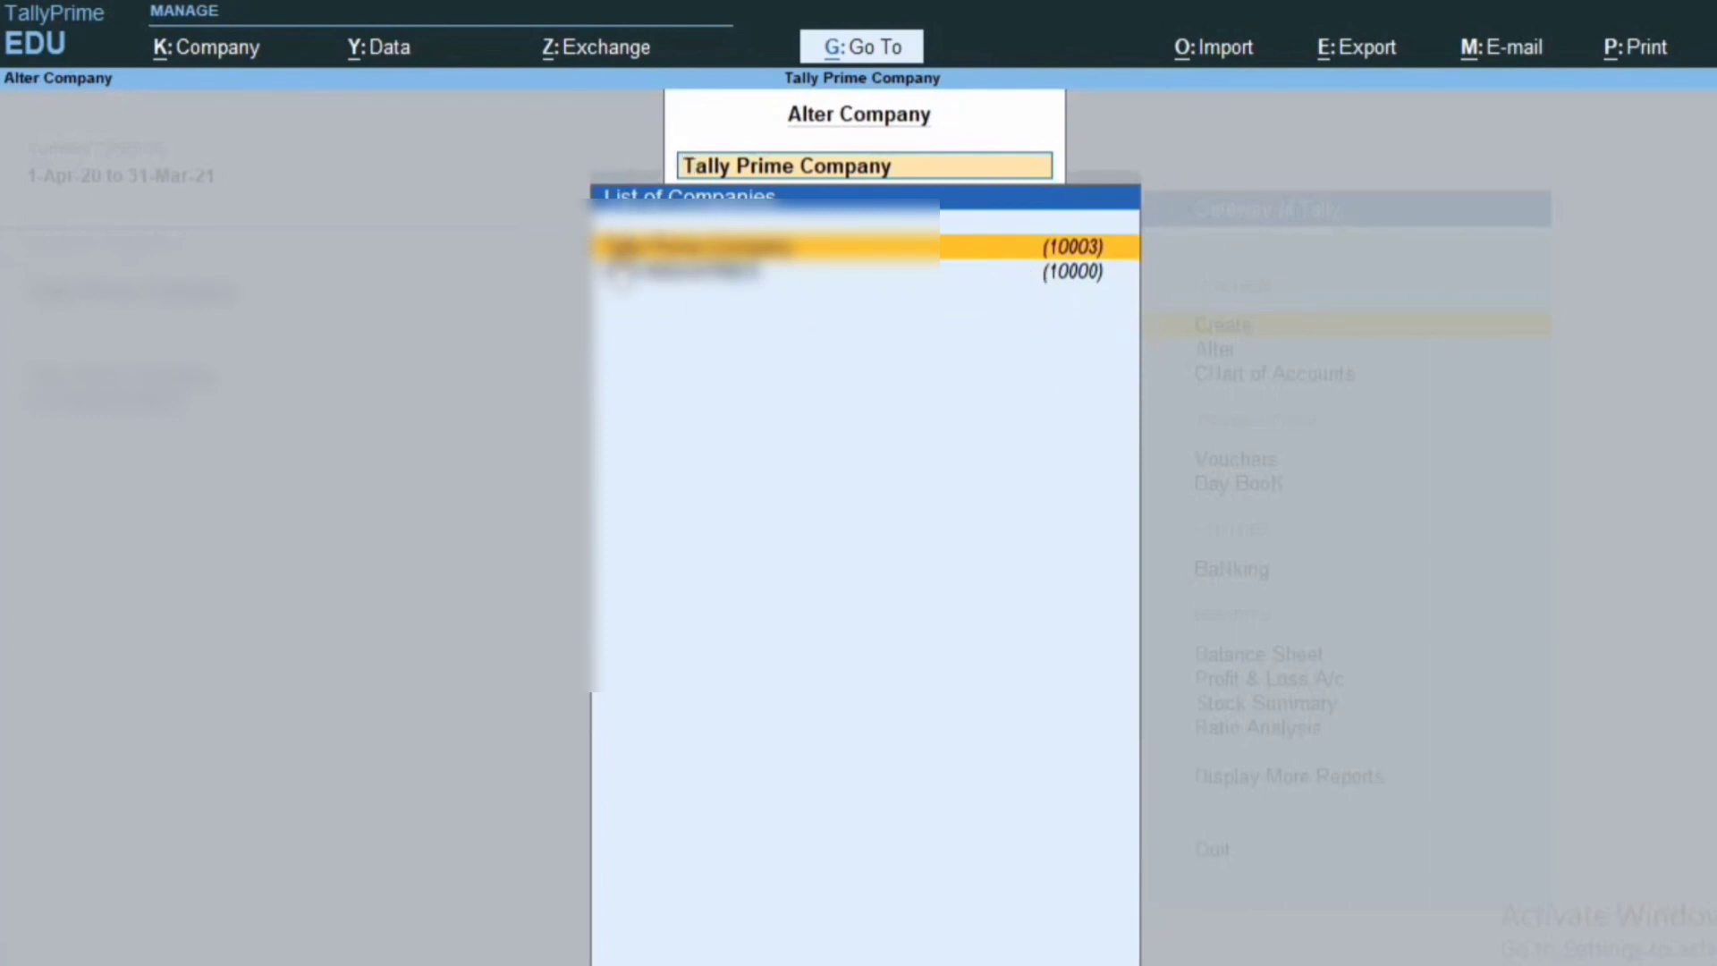
key(Return)
key(Return)
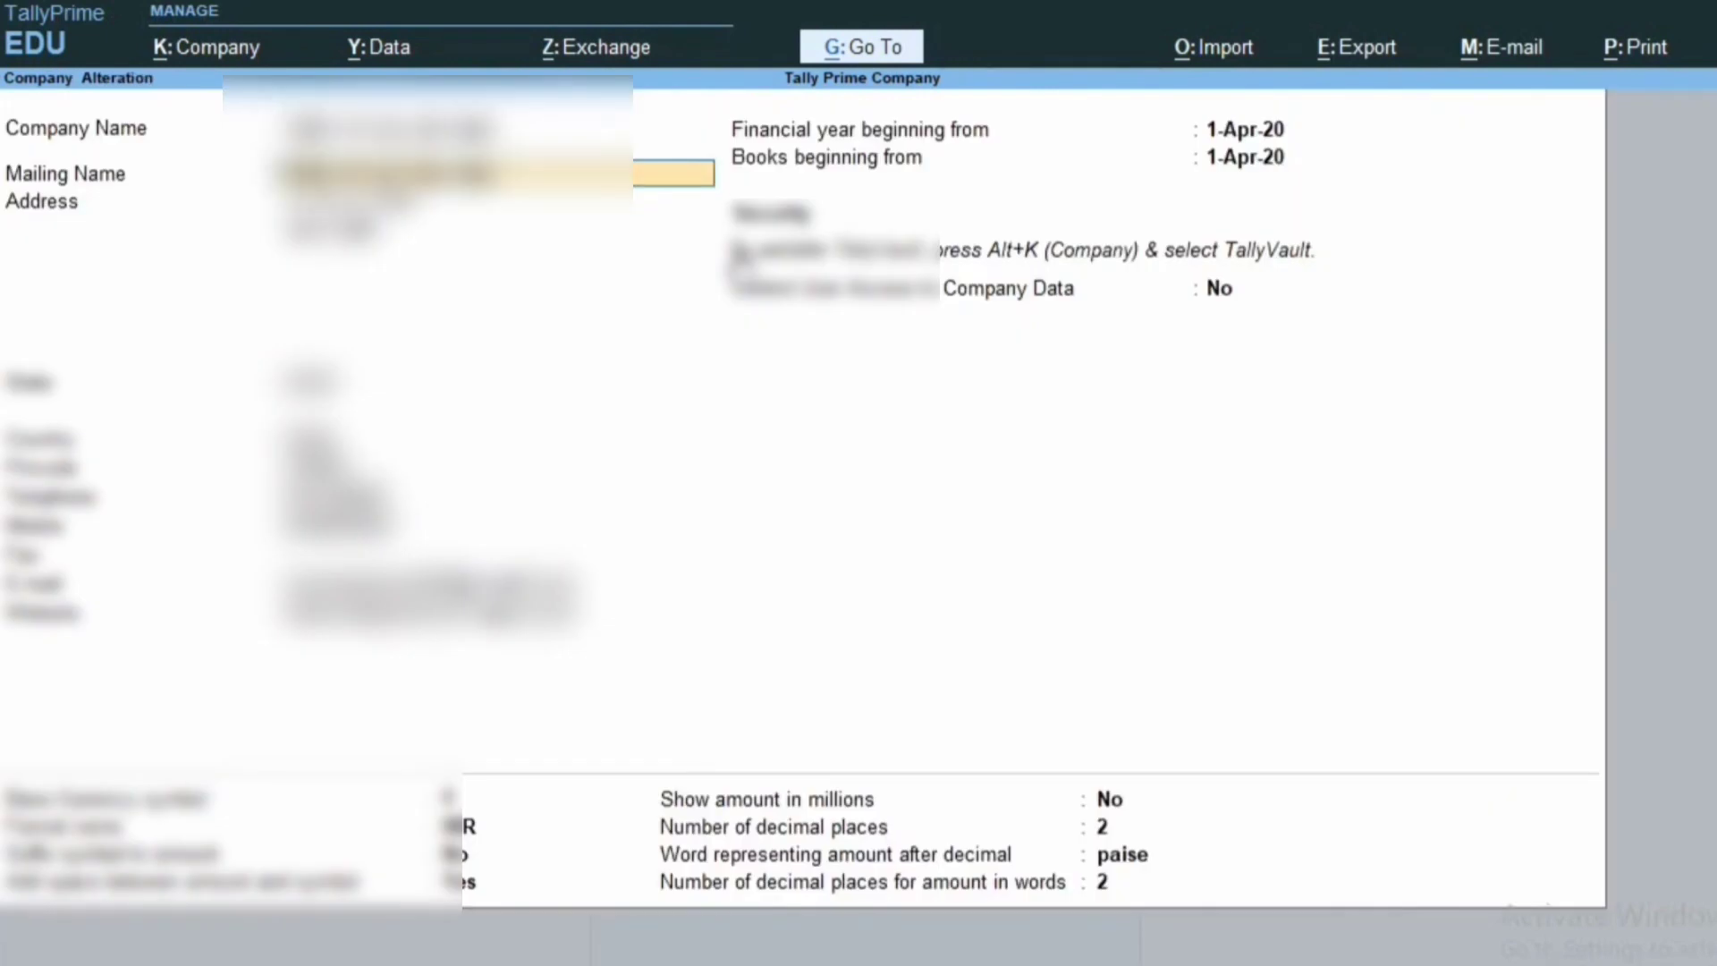
key(Return)
key(Return)
key(Return)
key(Return)
key(Return)
key(Return)
key(Return)
key(Return)
key(Return)
key(Return)
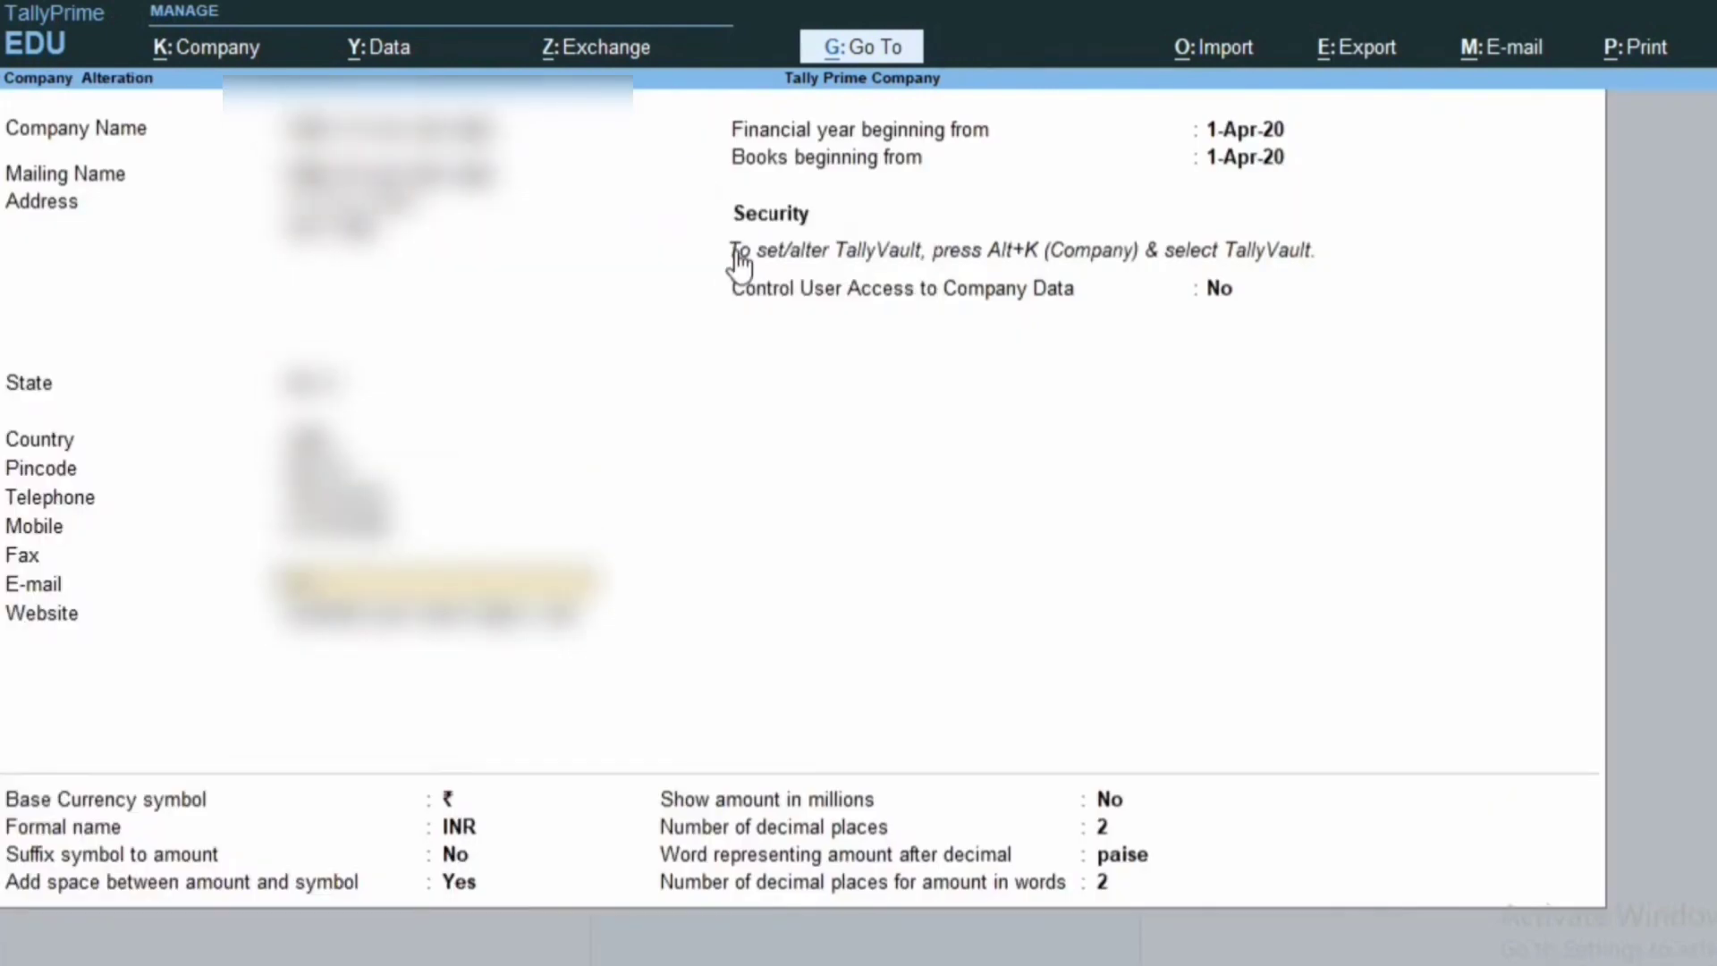
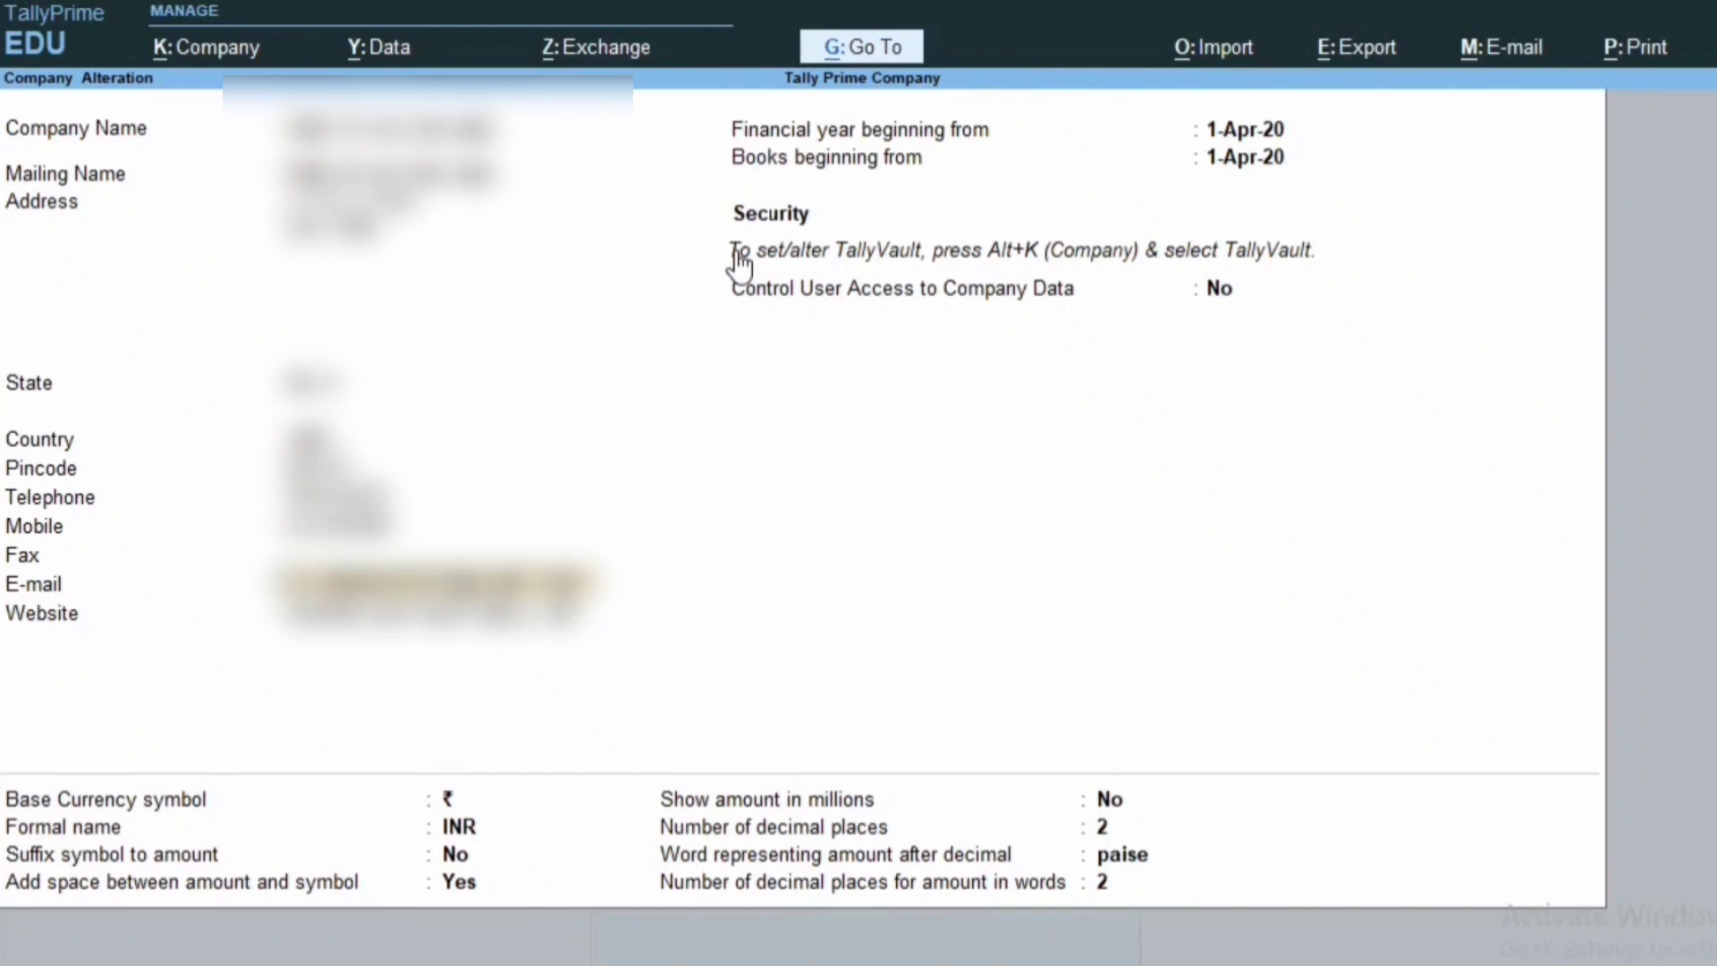
key(Return)
key(Return)
key(Return)
key(Return)
key(Return)
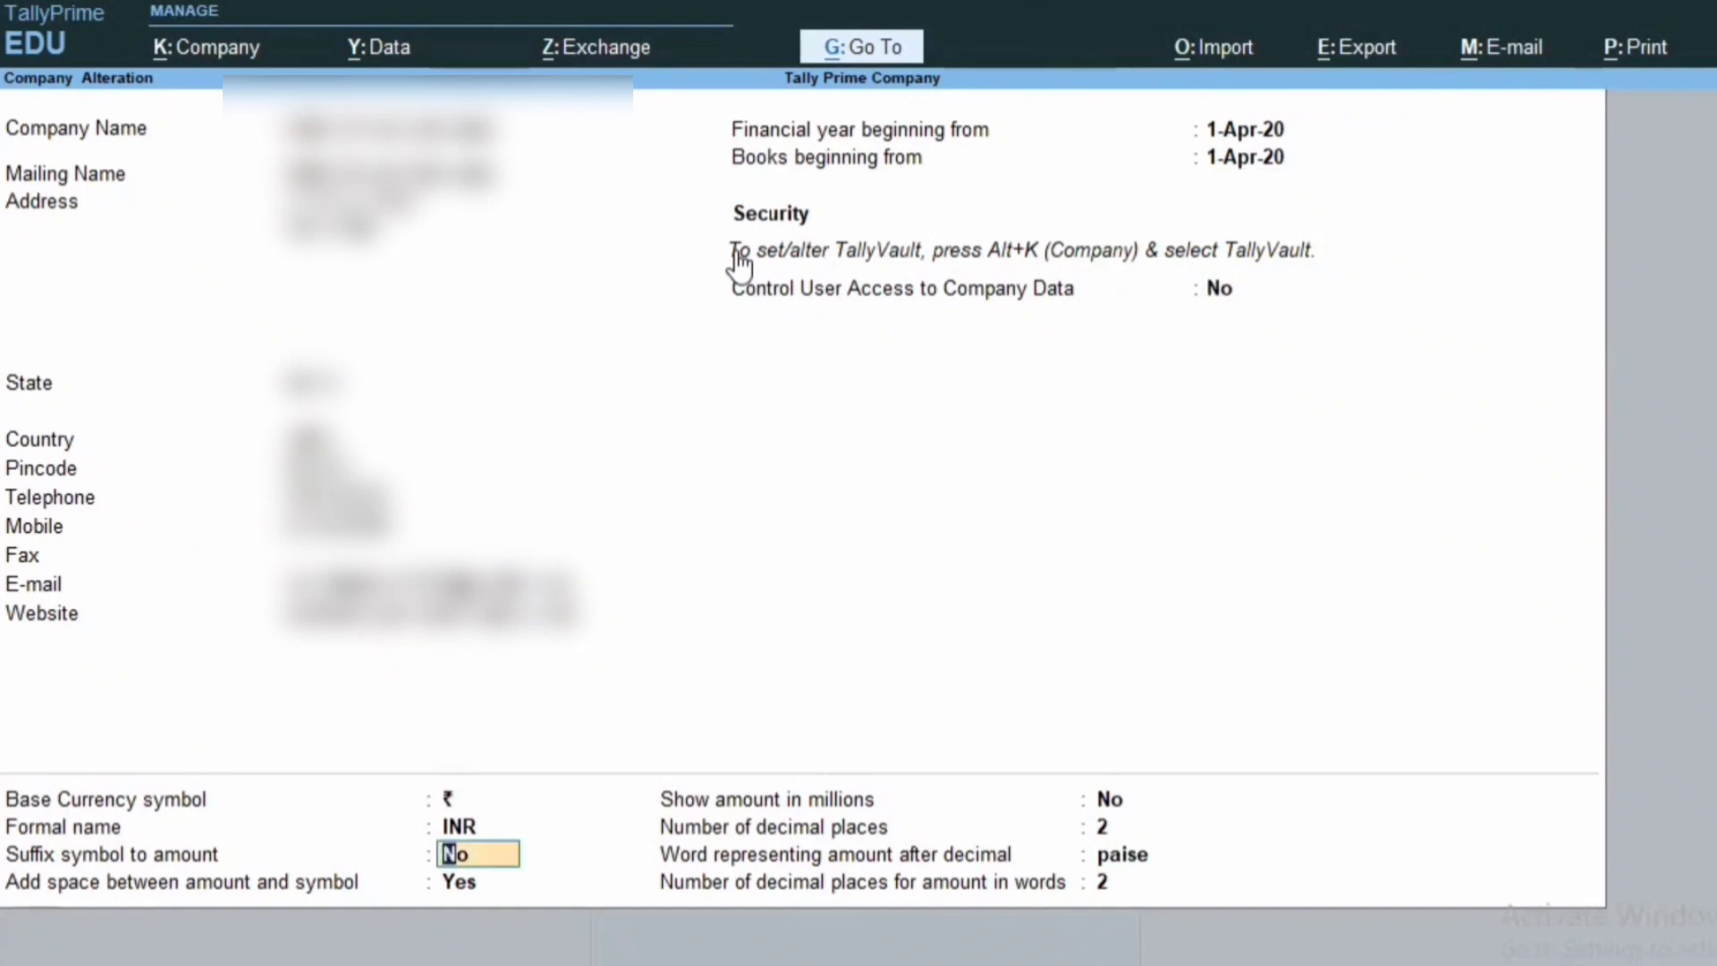
key(ctrl+a)
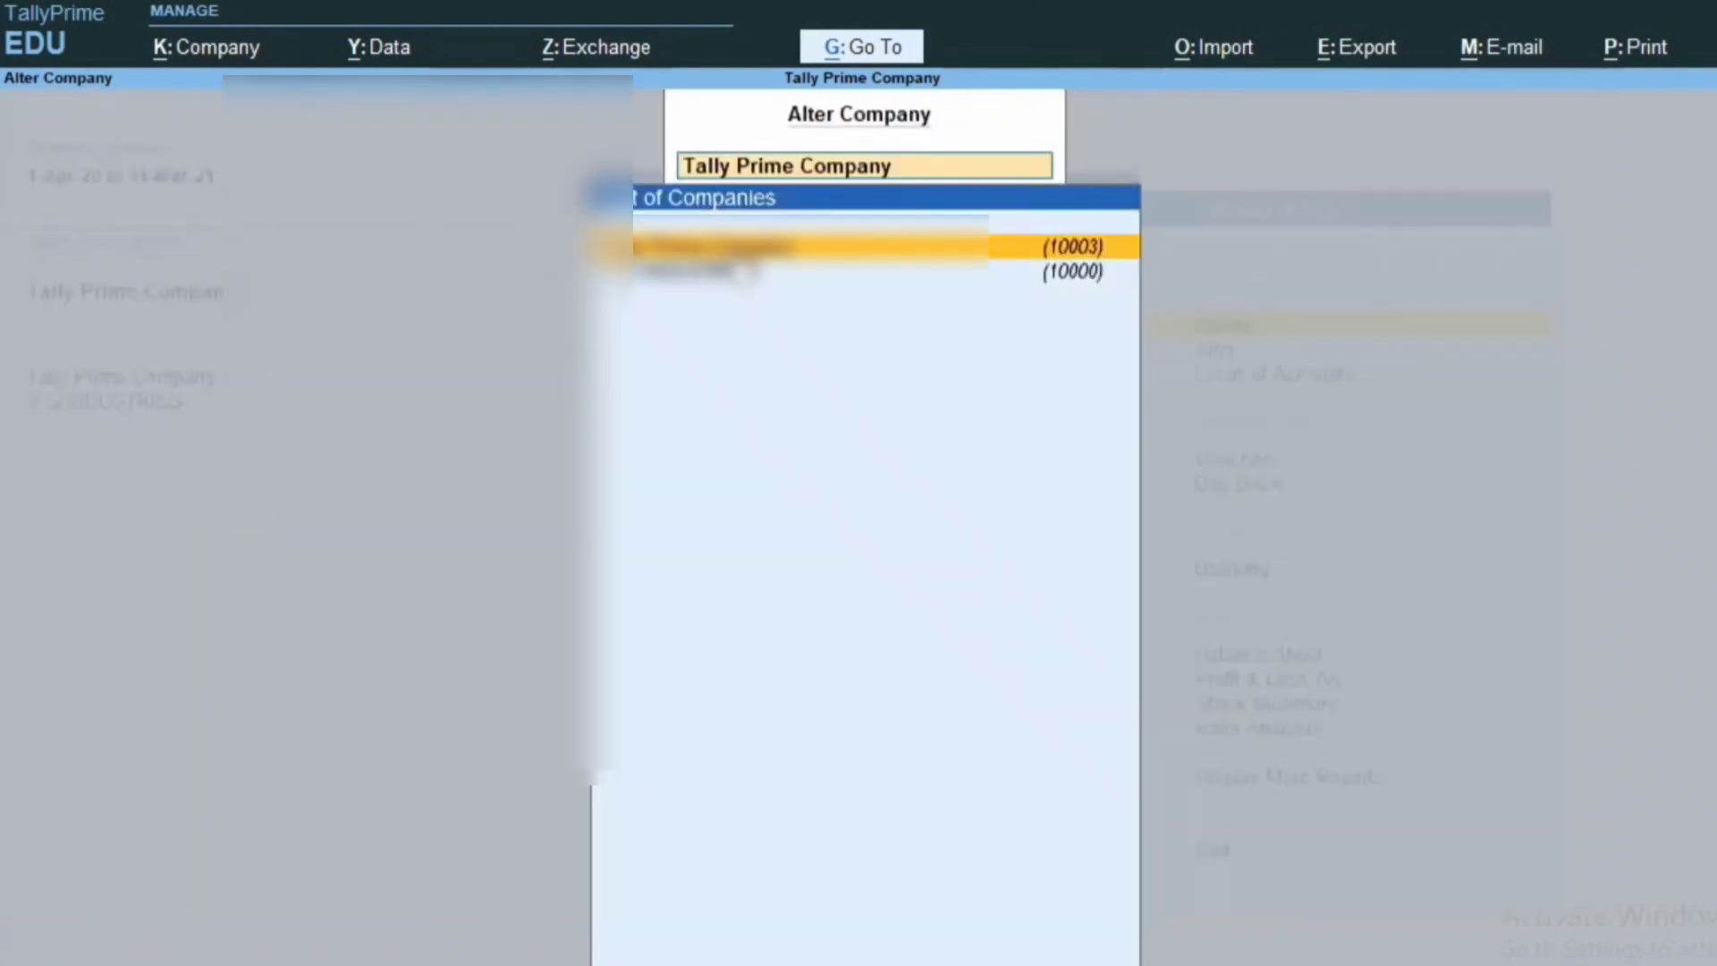
Create a new company named 'My Company Pvt Ltd' and save it.
key(Escape)
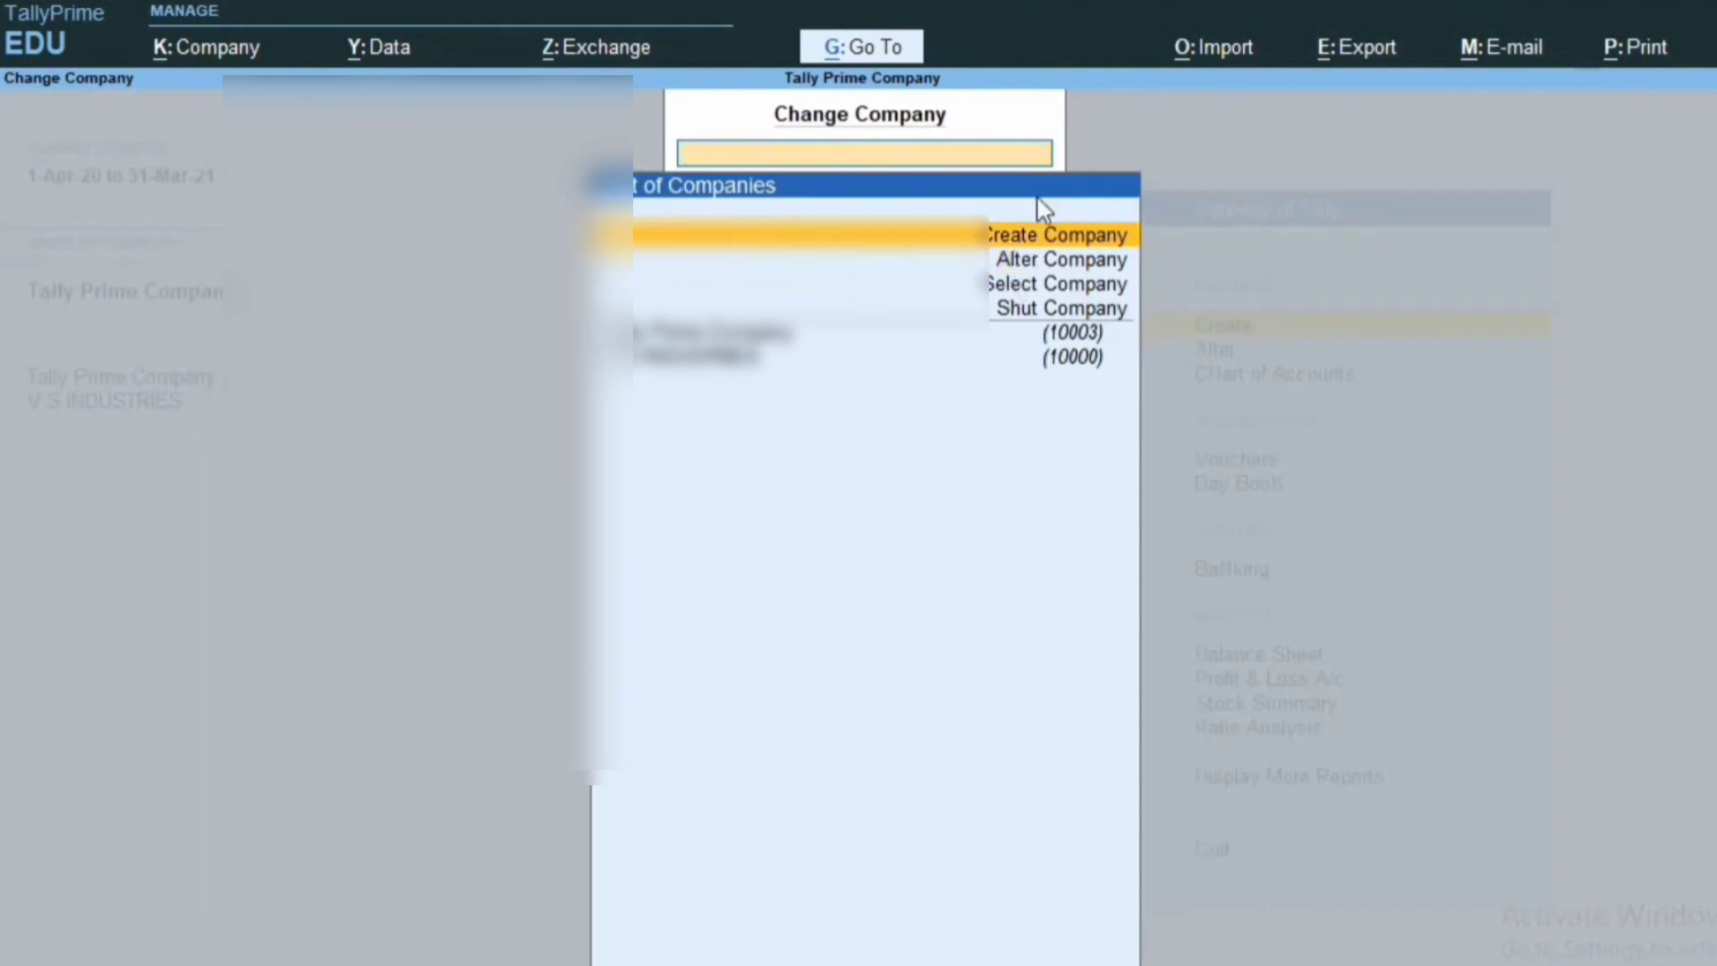
key(Return)
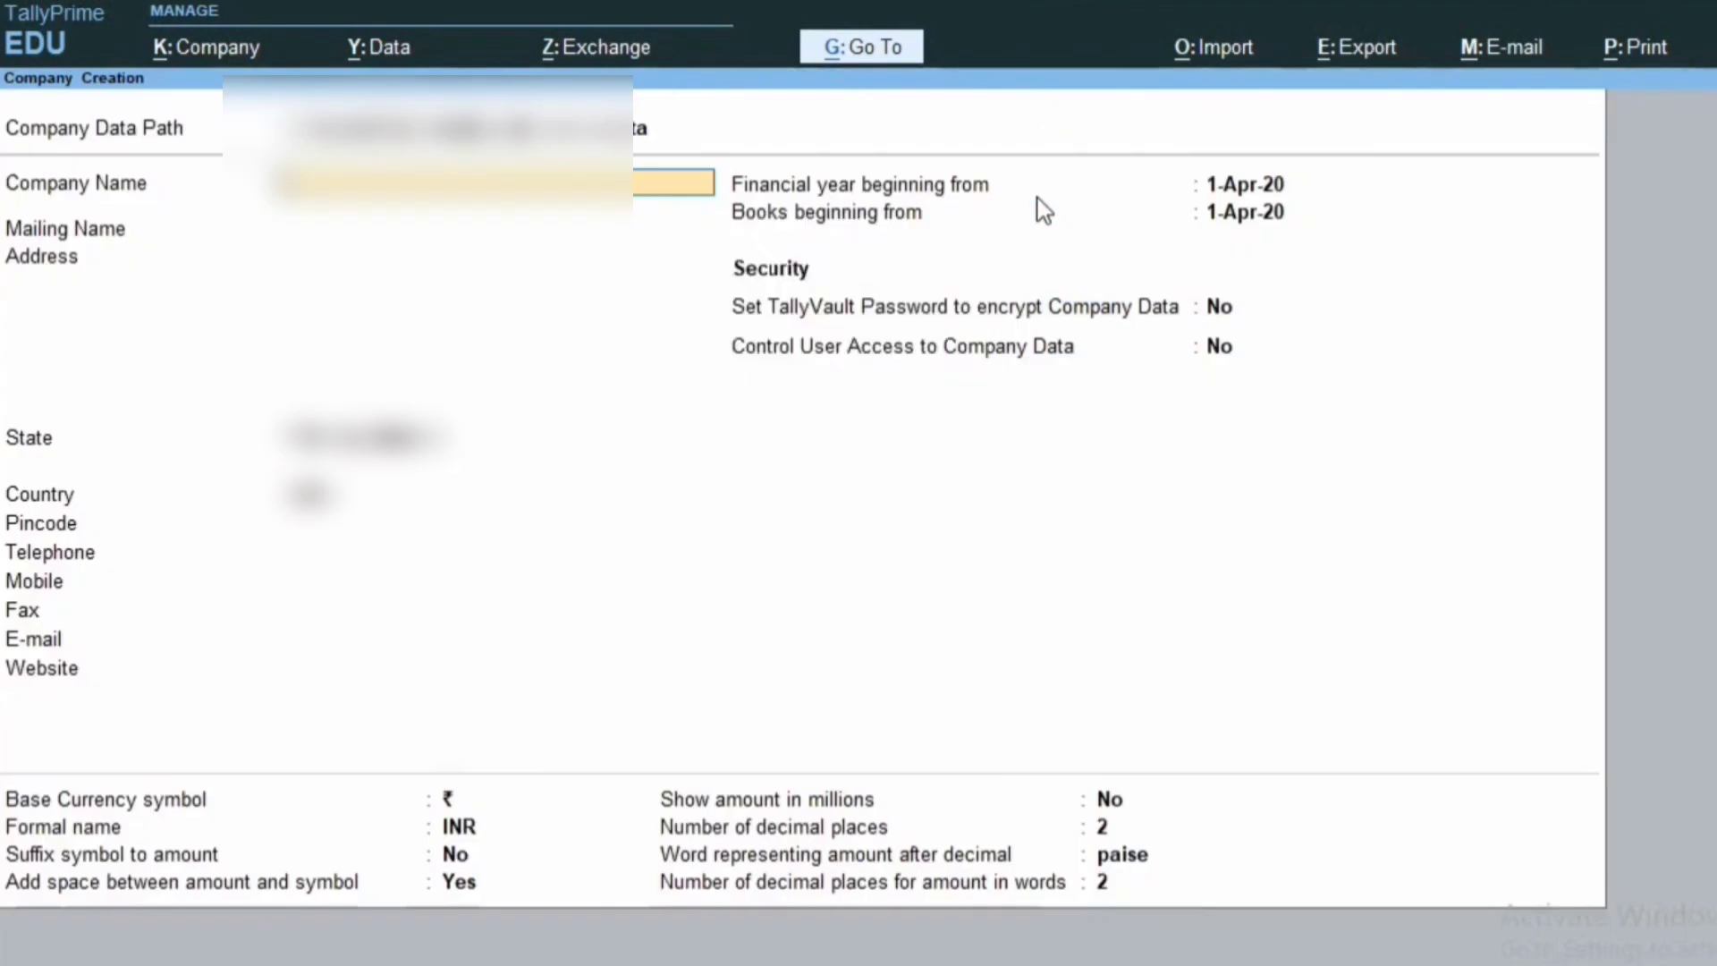
text(My Comp)
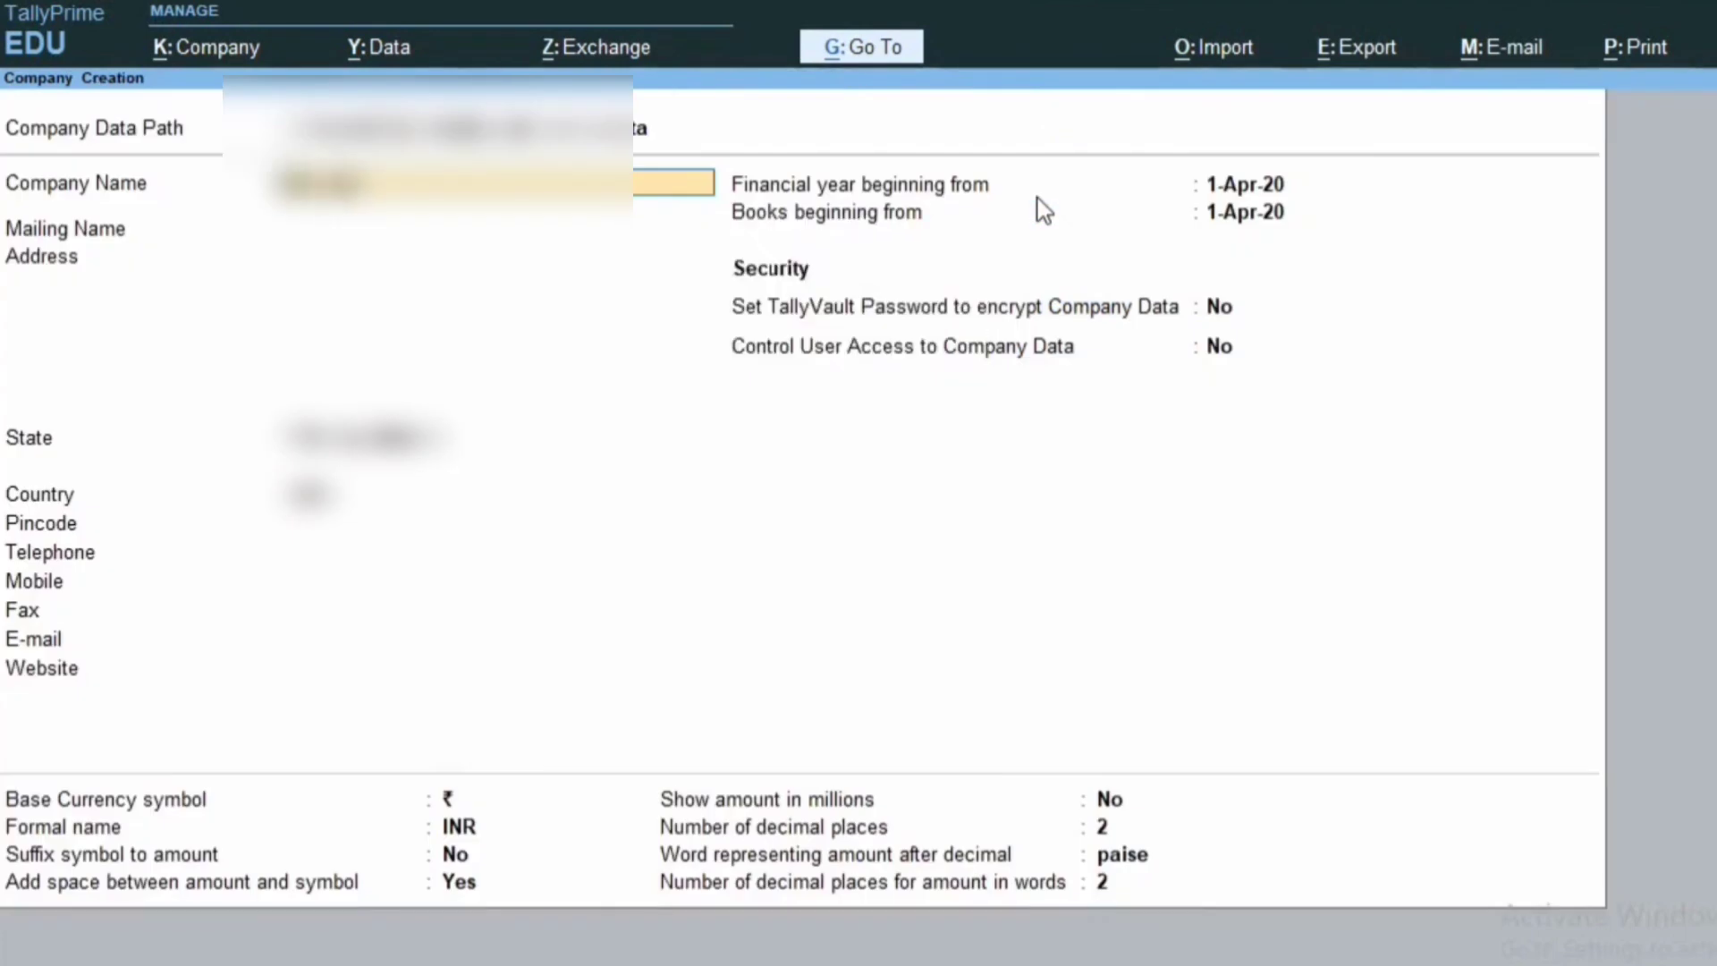
key(BackSpace)
key(BackSpace)
key(BackSpace)
text(ompany Pvt Ltd)
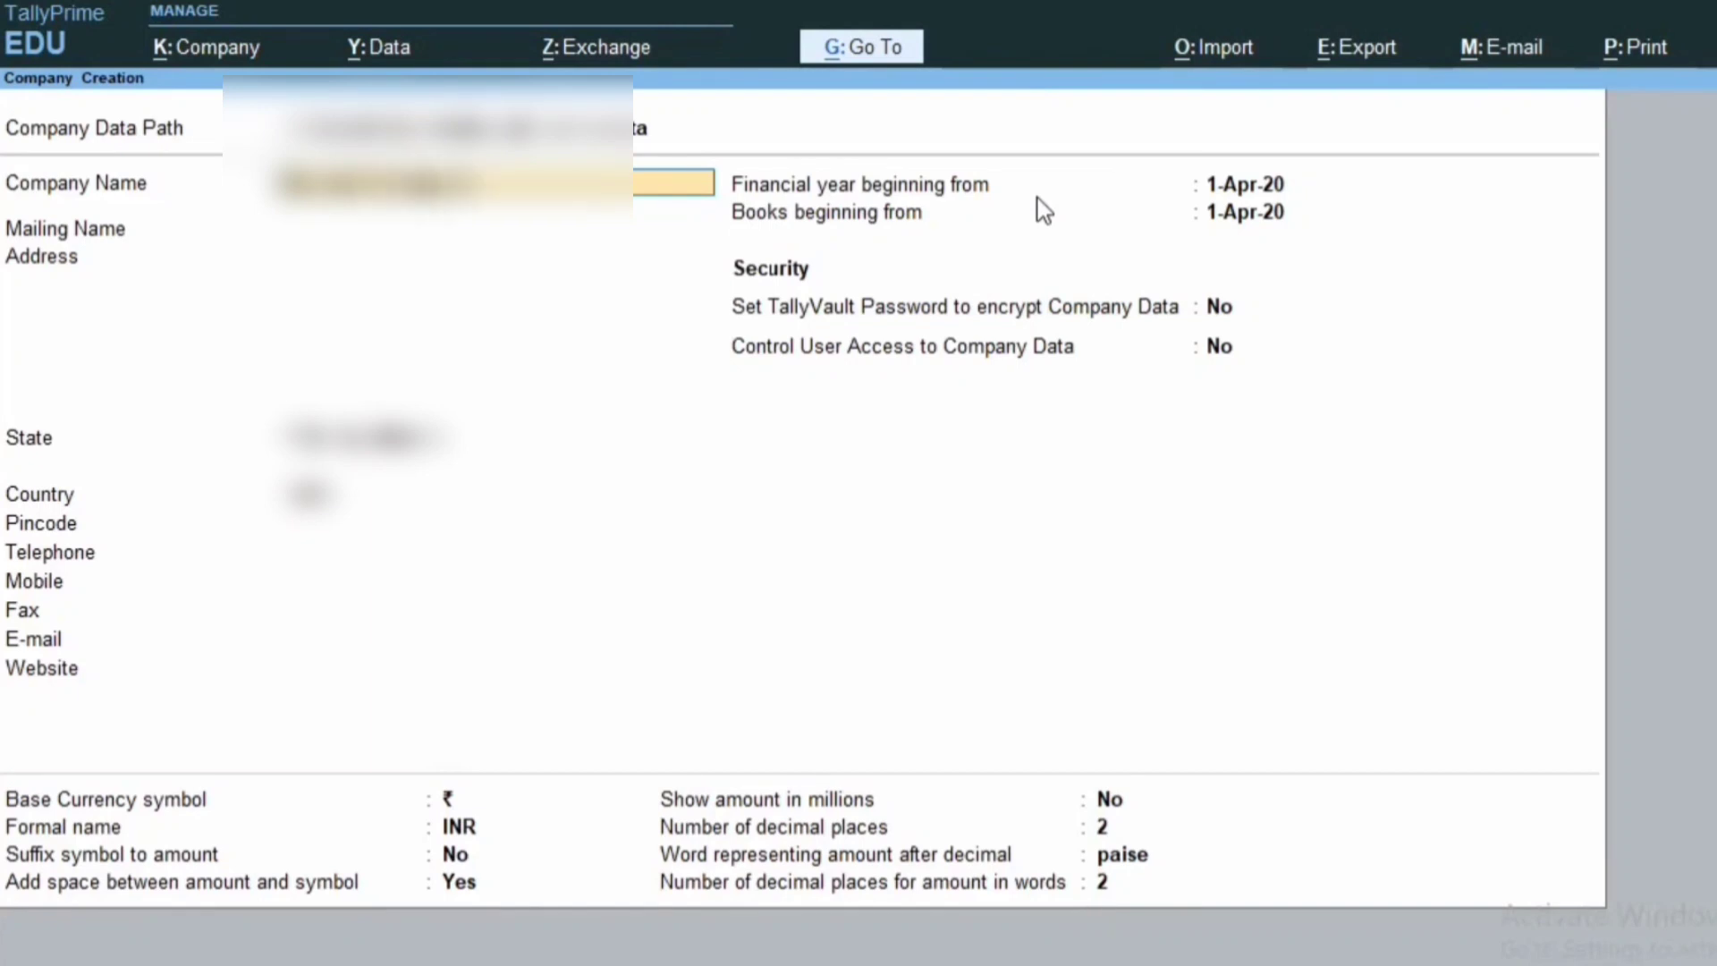
key(Return)
key(F3)
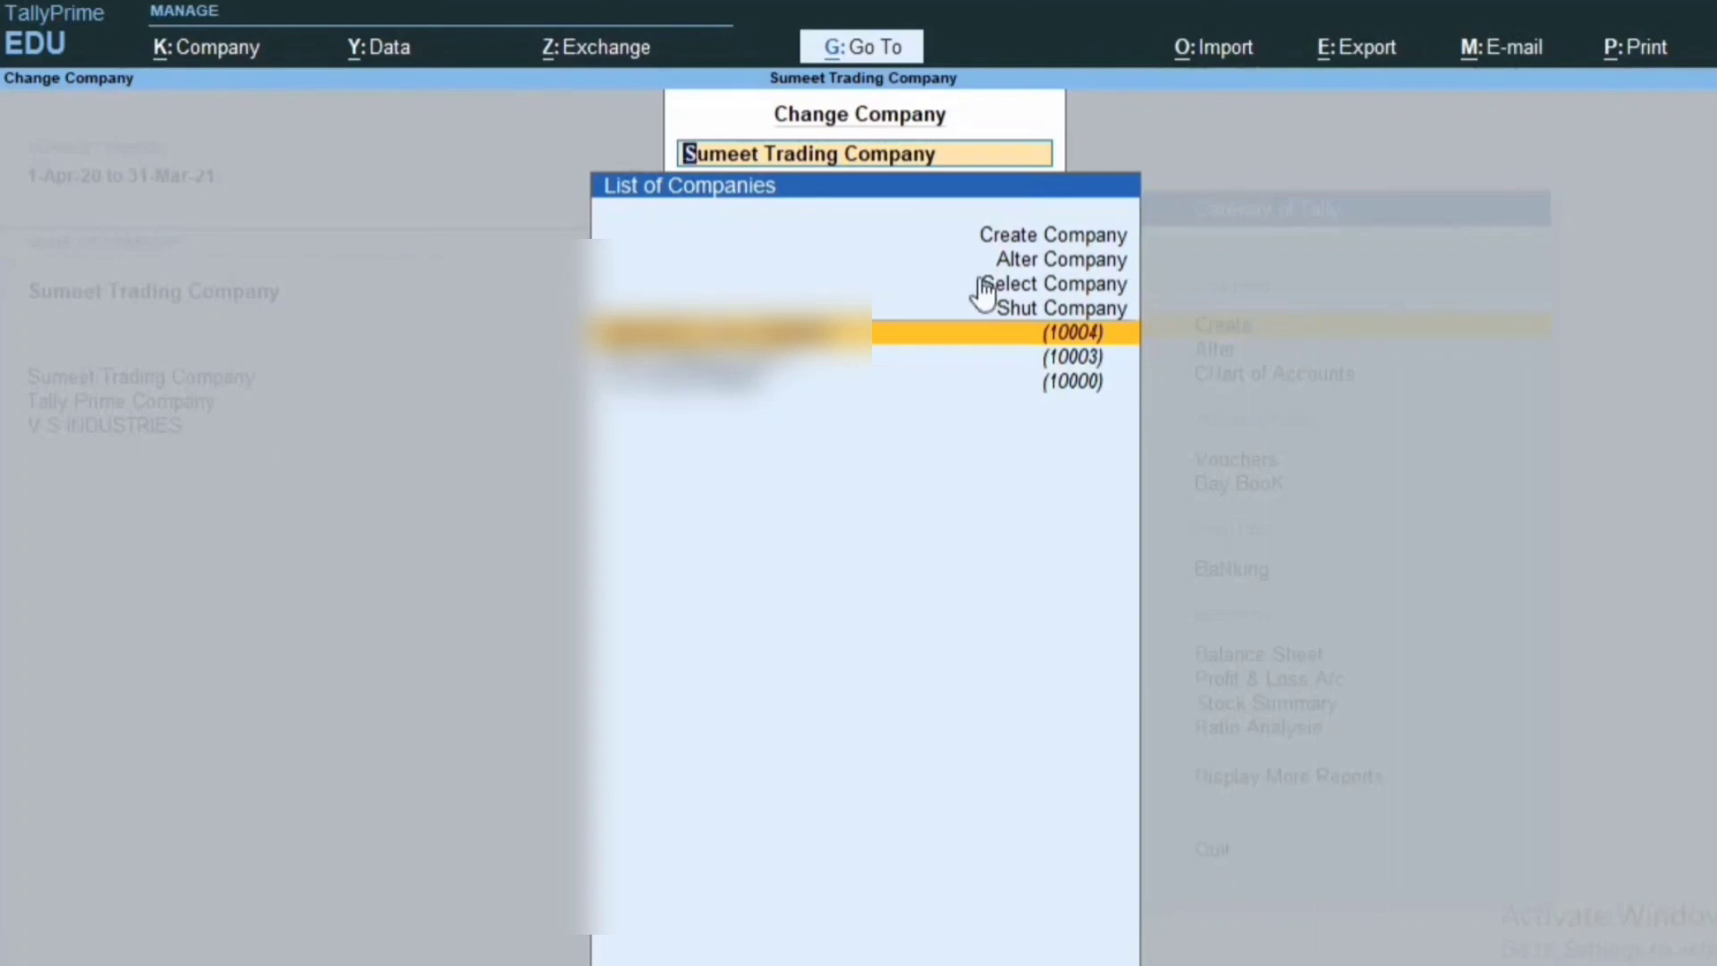
Open Sumeet Trading Company (10004) in Alter Company and delete it with Alt+D, confirming Yes.
click(1075, 263)
click(1072, 268)
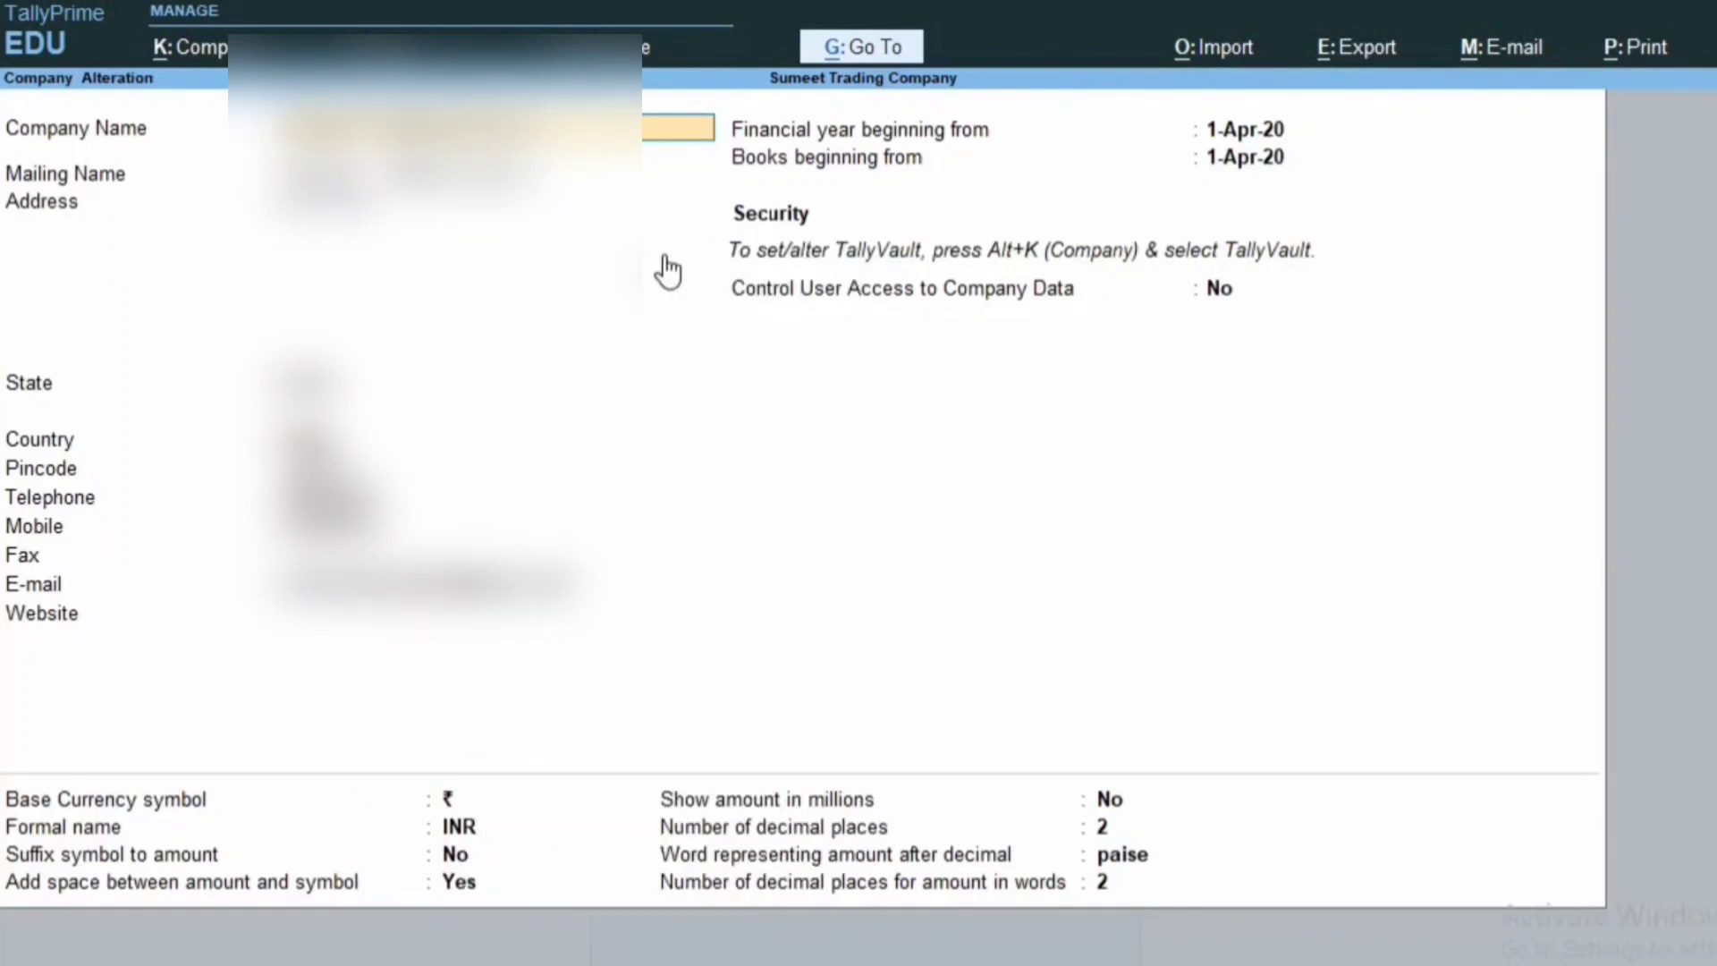
key(alt+d)
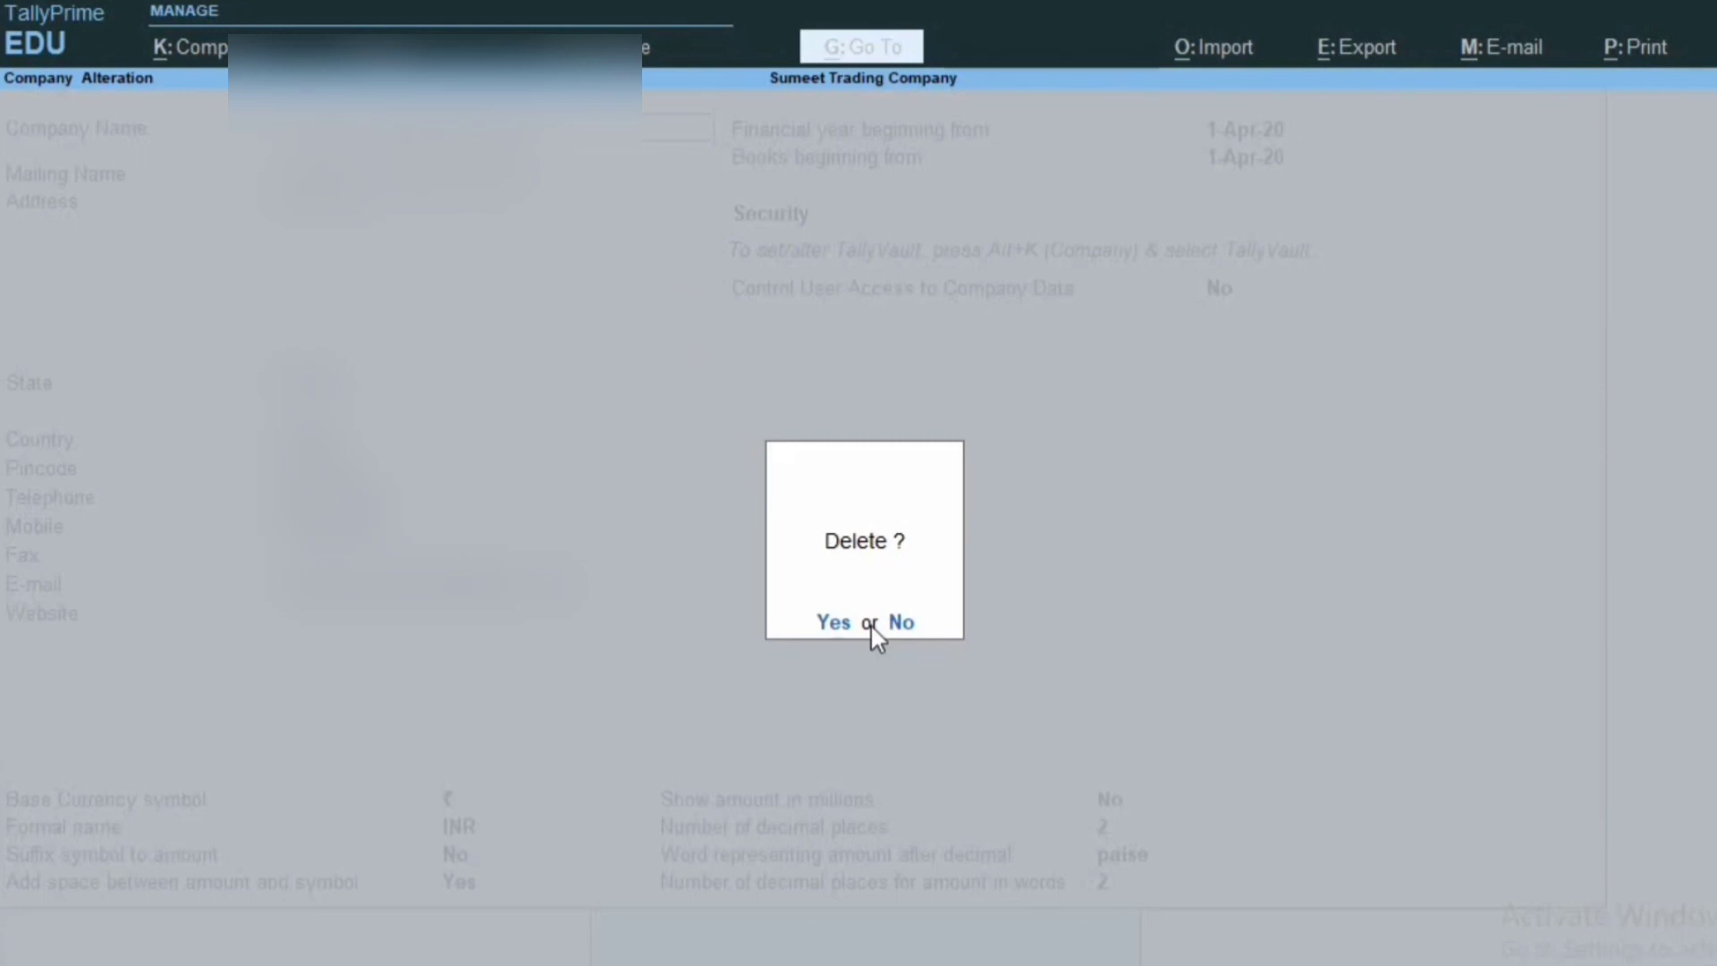
key(y)
key(y)
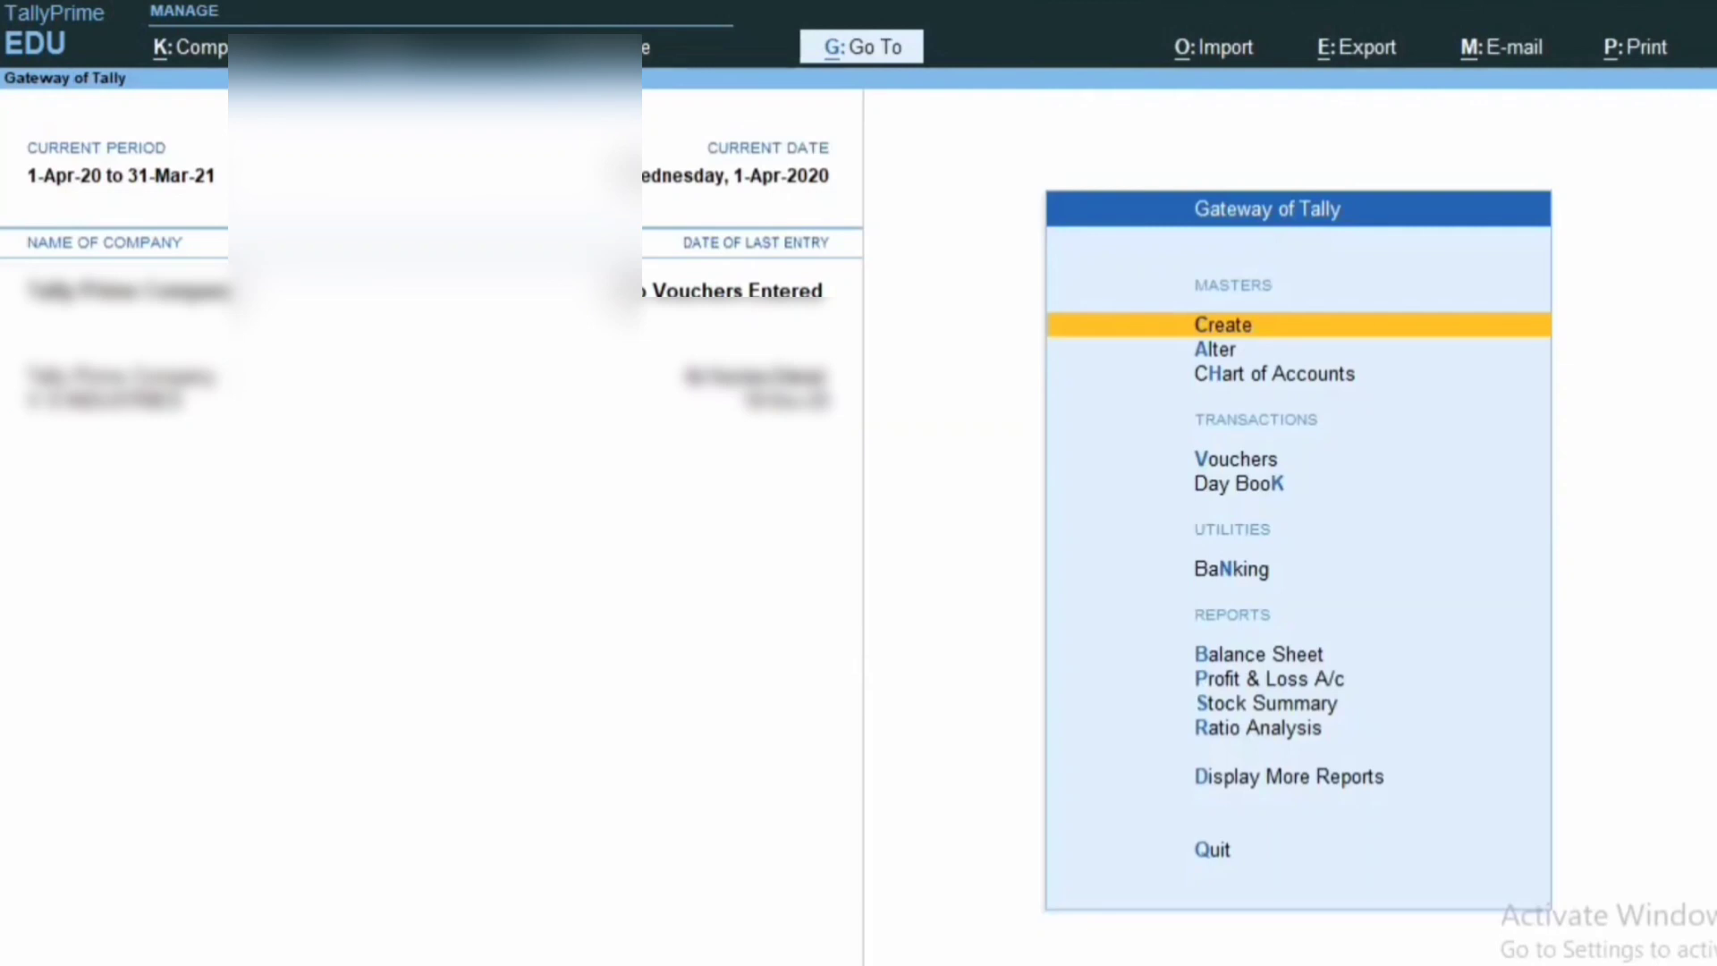
Use Shut Company to close V S INDUSTRIES, confirming Yes.
key(F3)
key(Down)
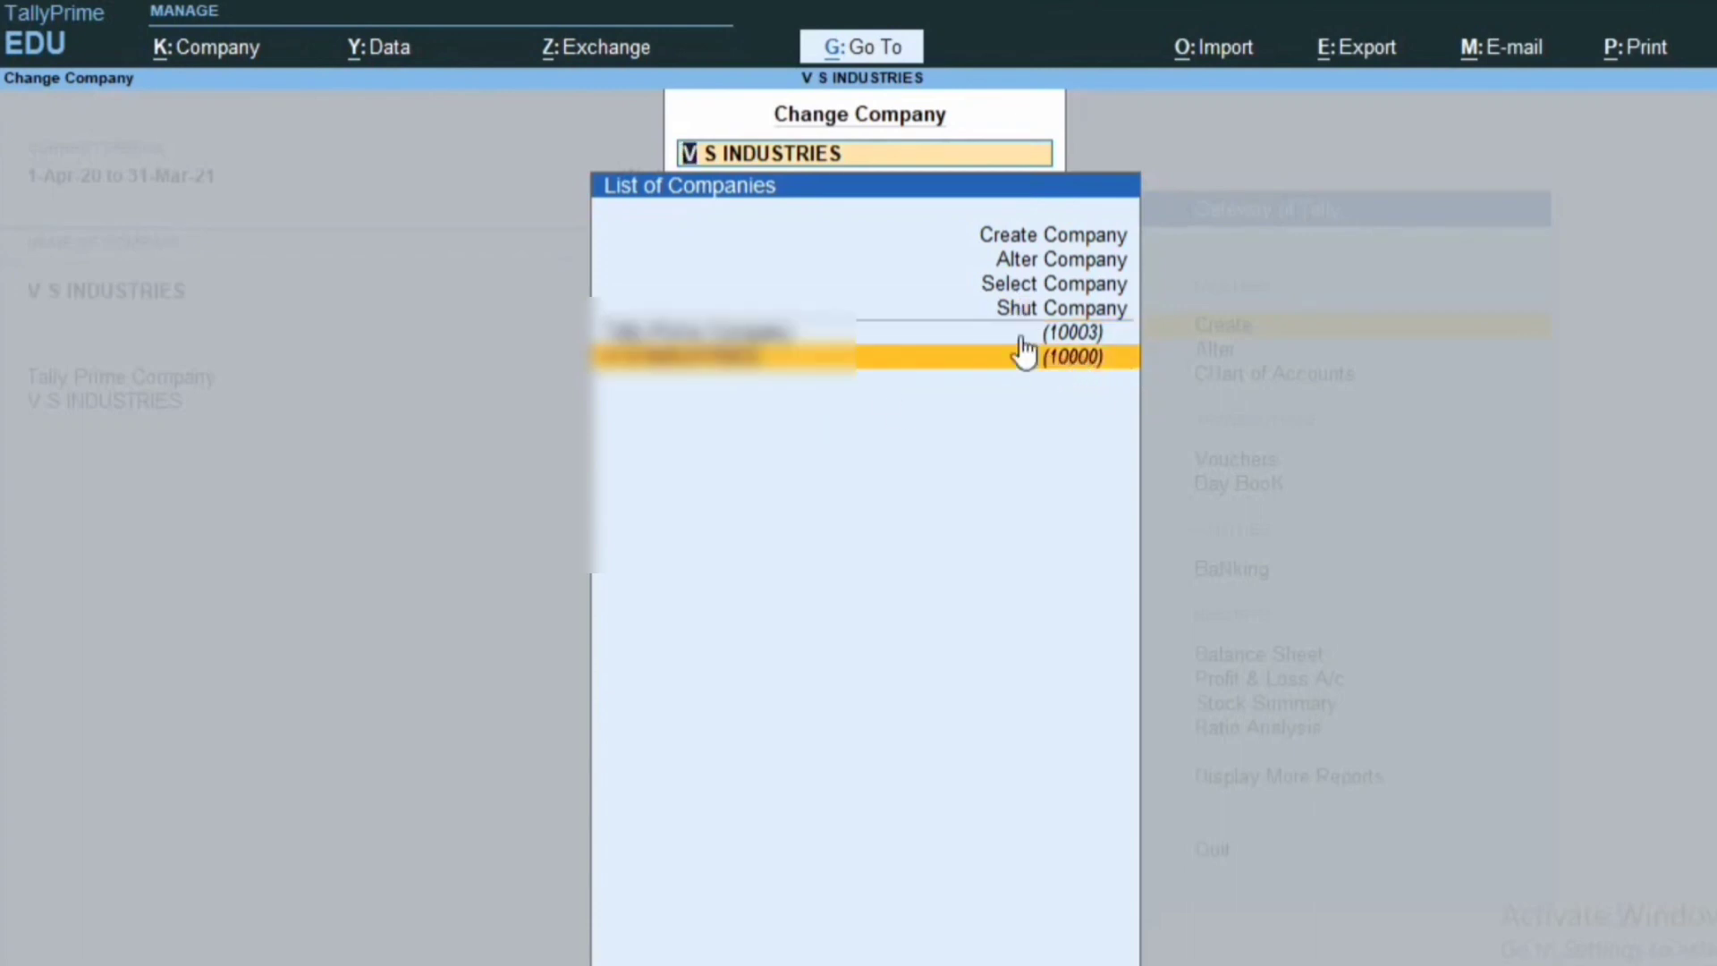
click(1029, 309)
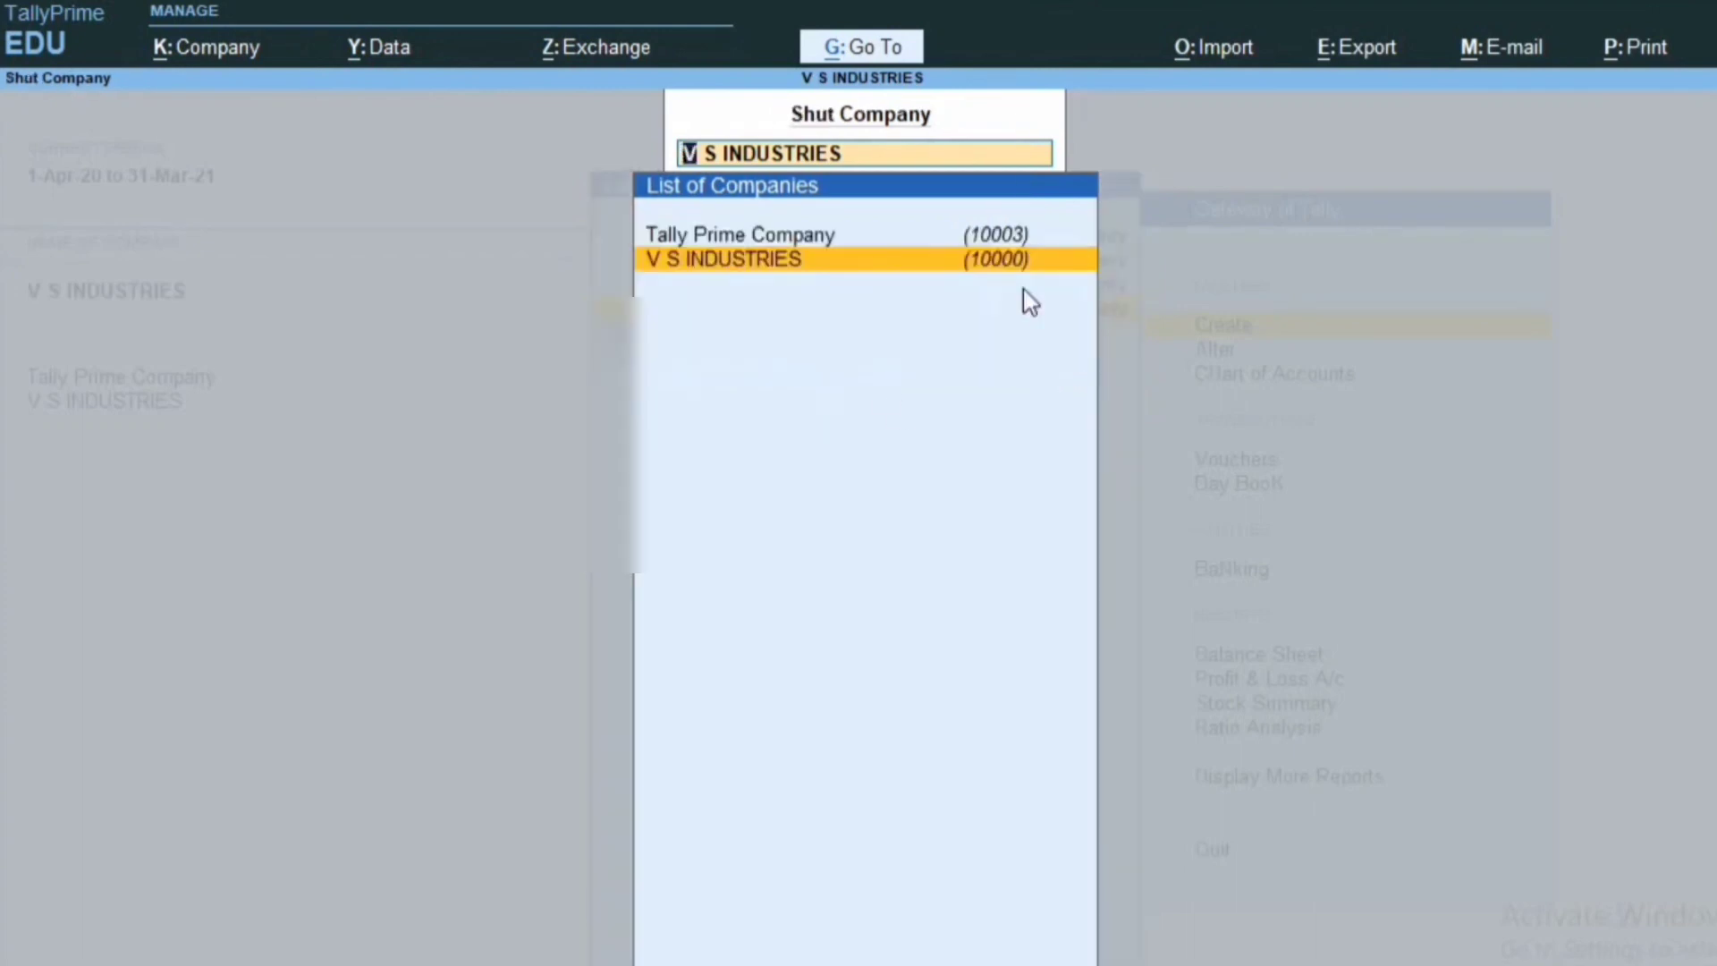
key(Up)
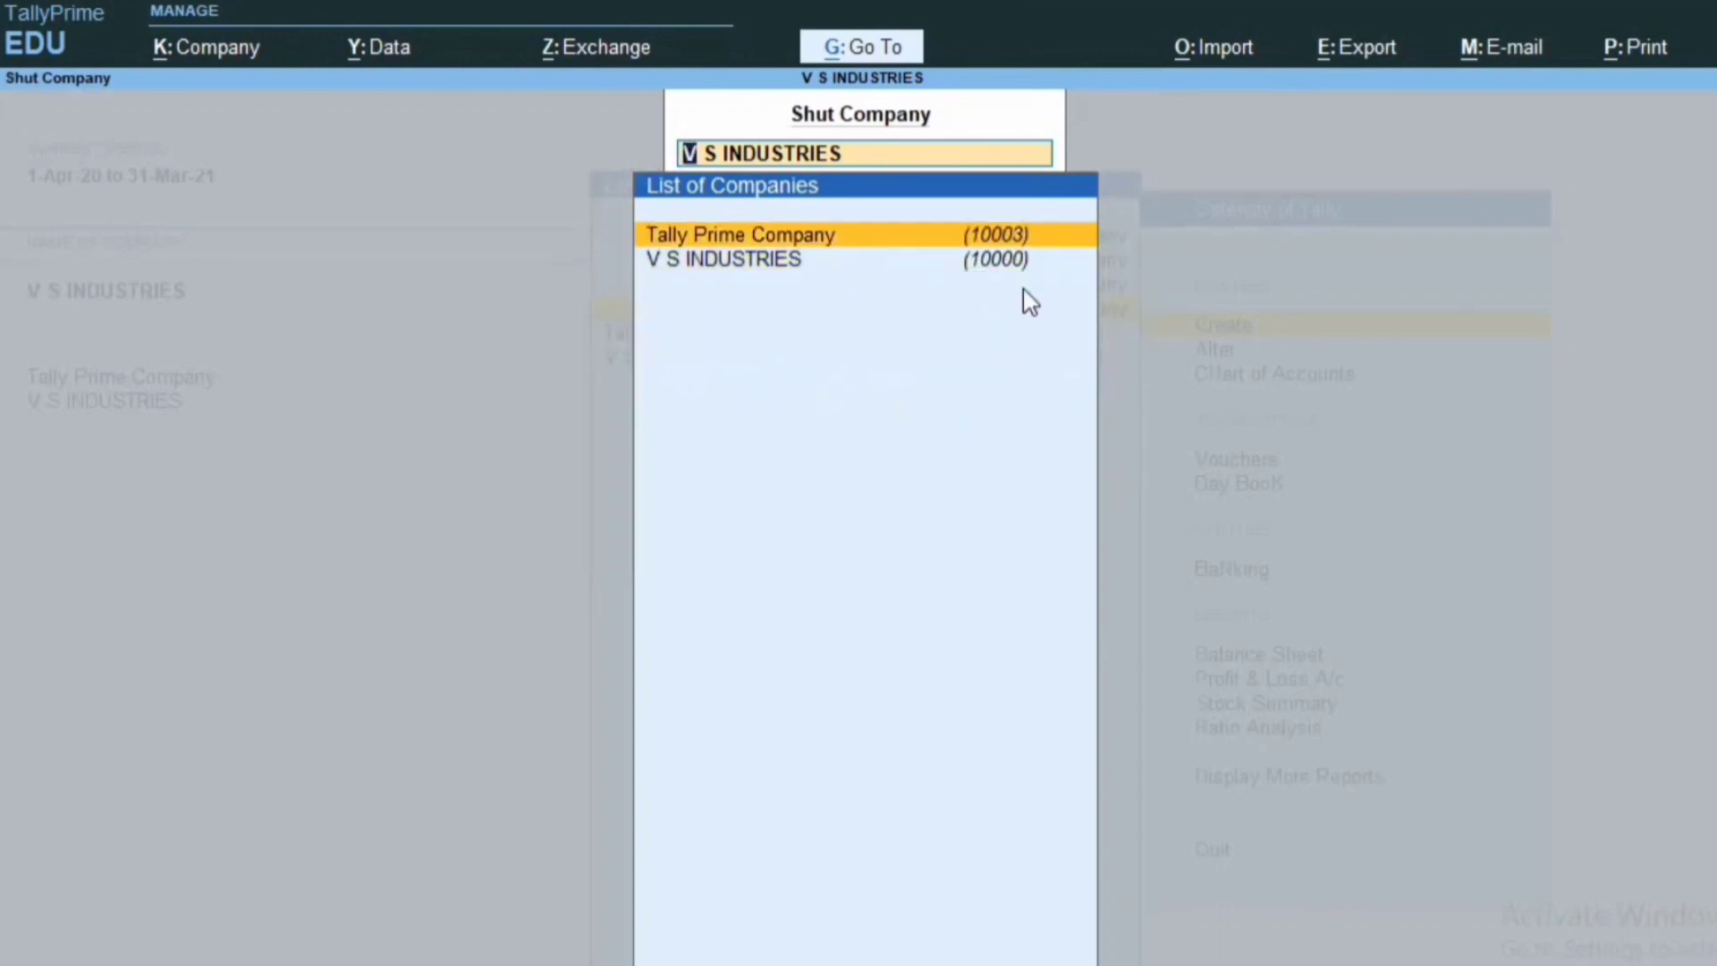
key(Down)
key(Return)
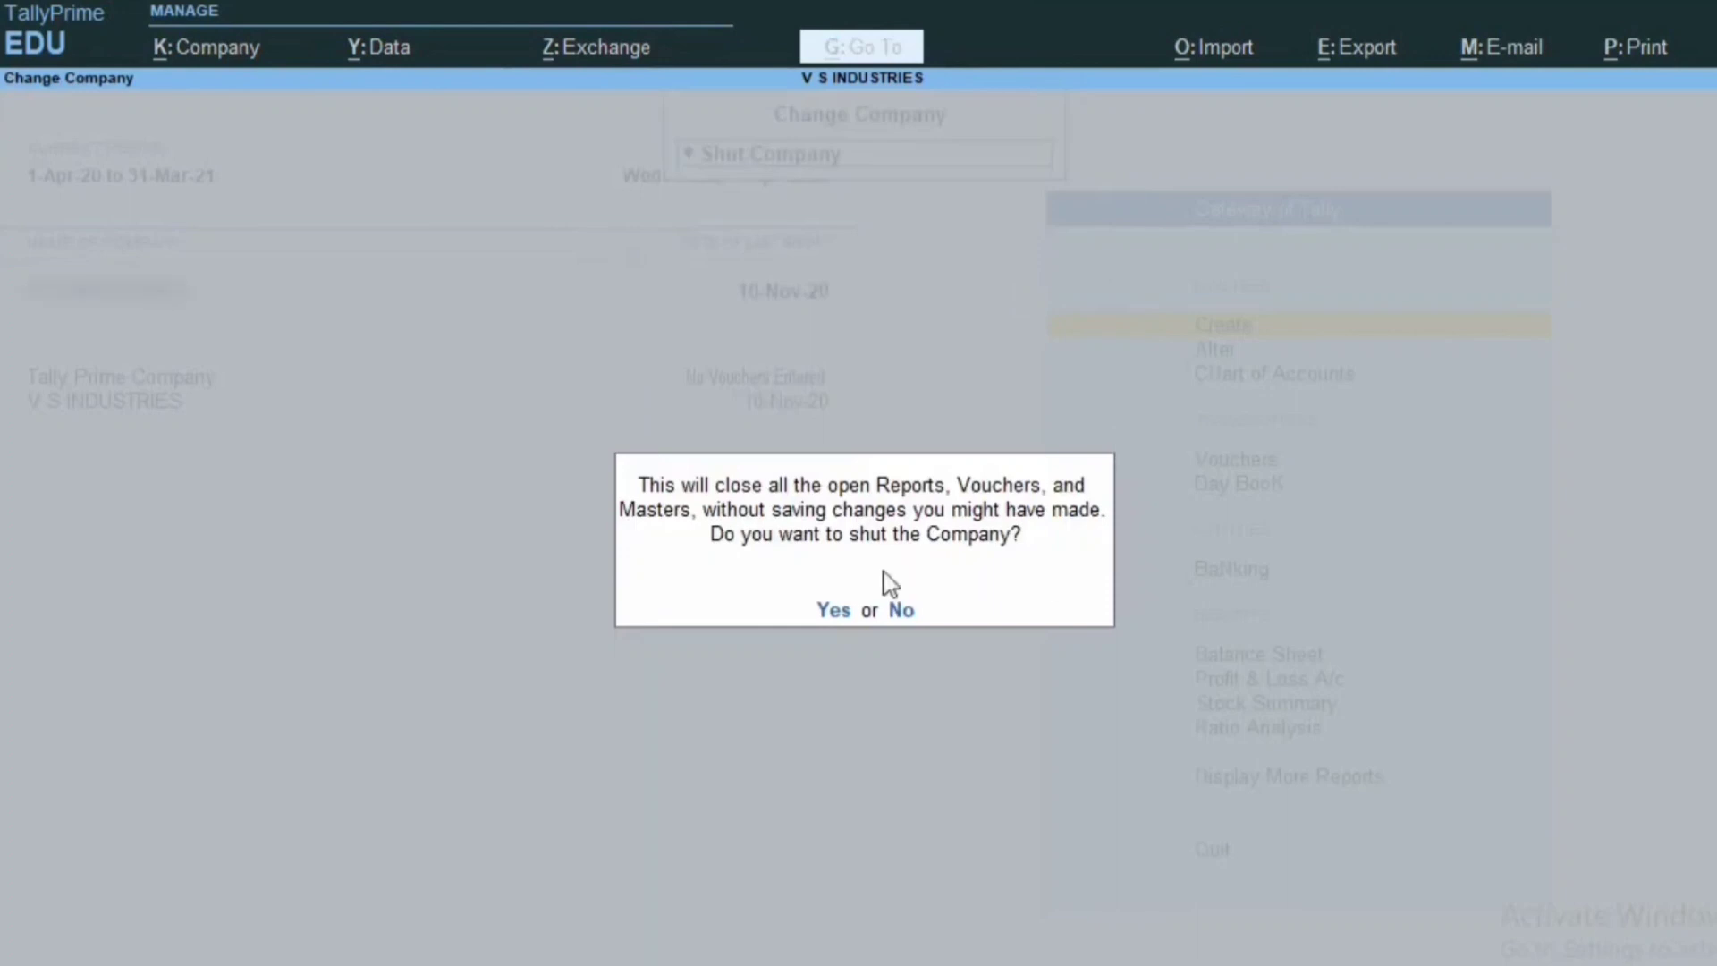
key(y)
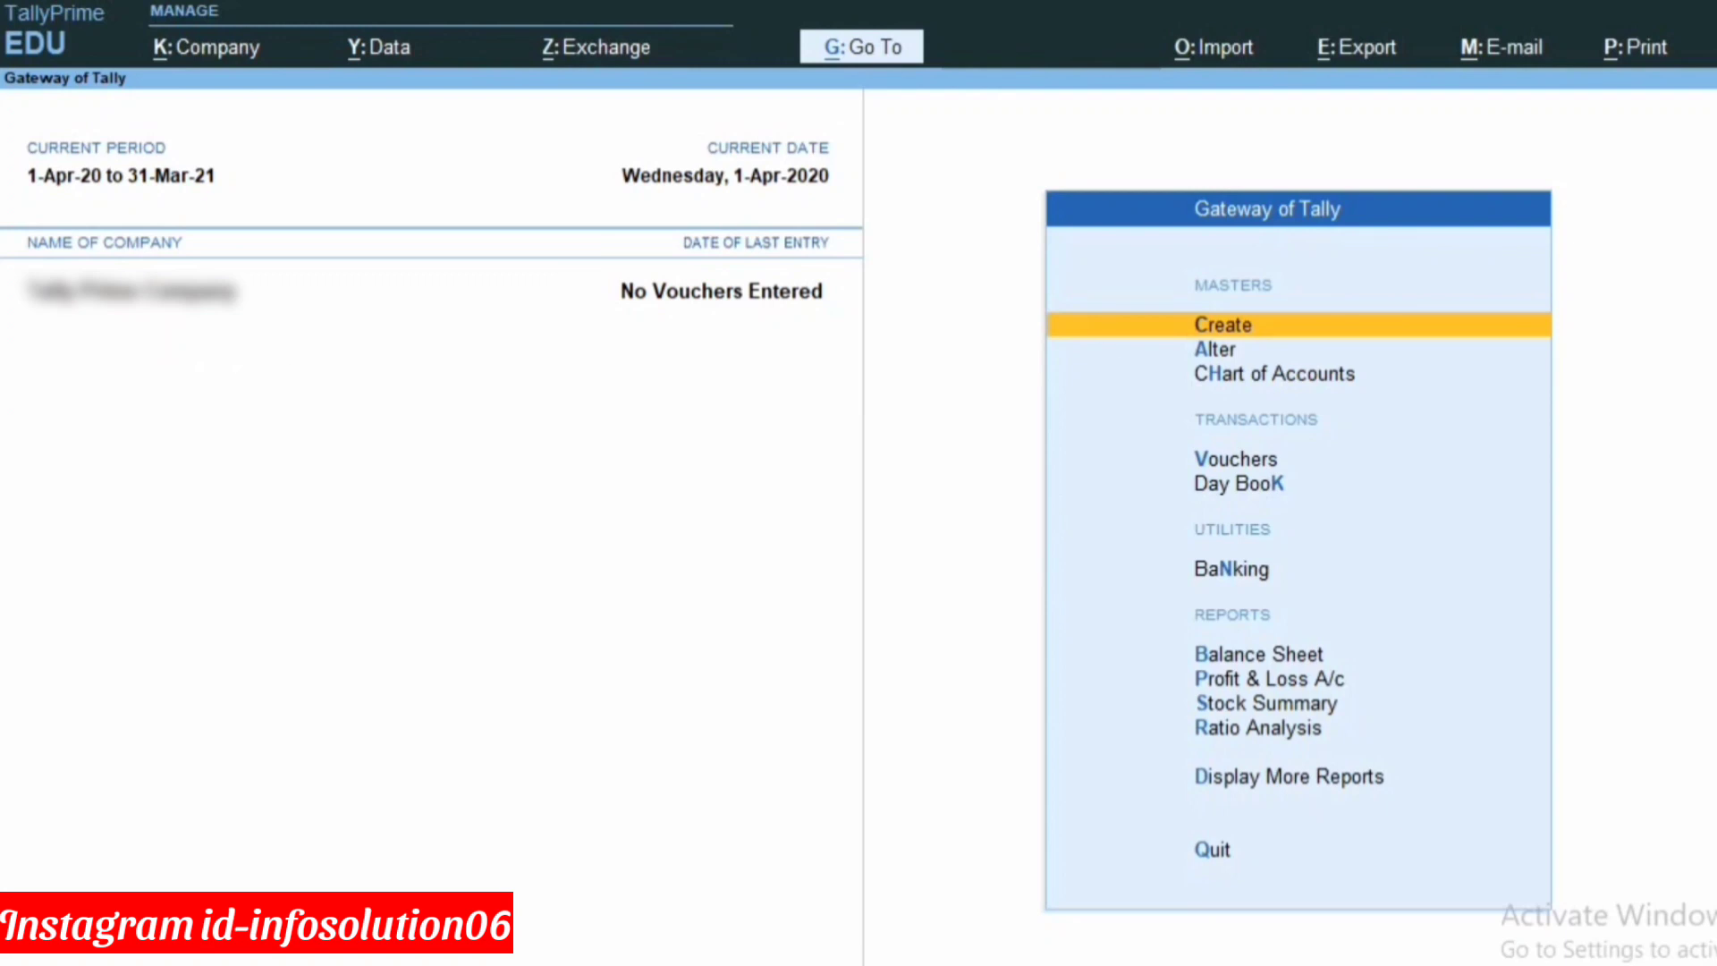
Show the Select Company list of companies 10000–10003 and highlight company 10003.
key(F3)
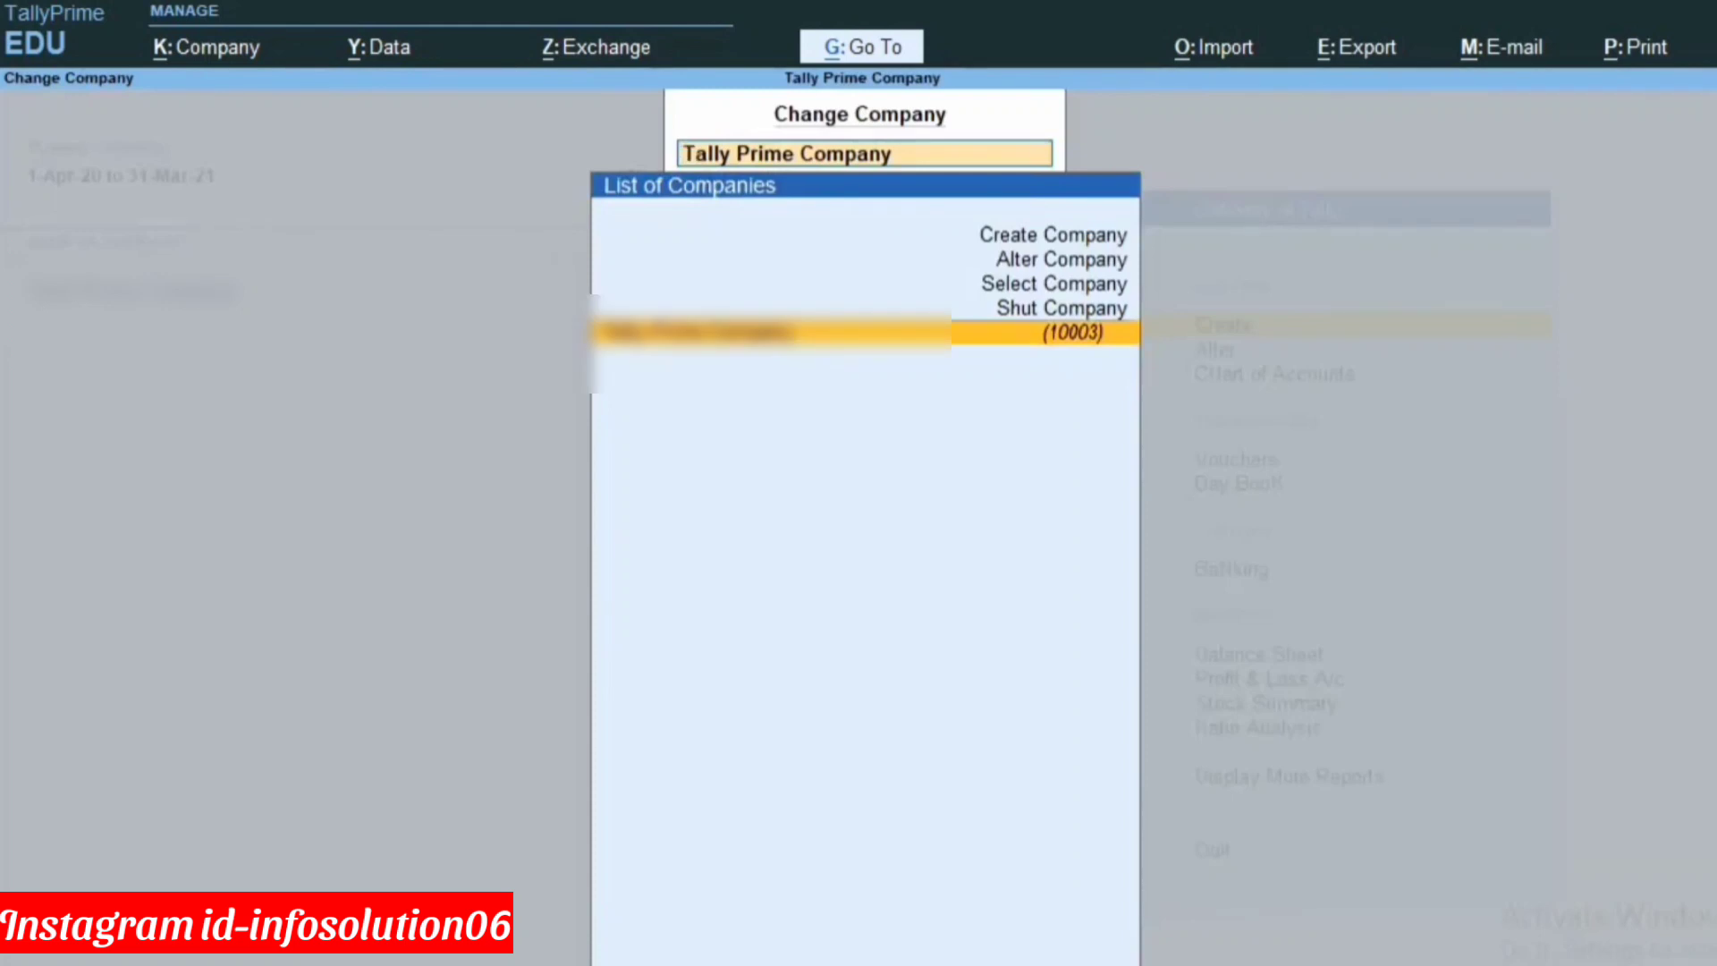
click(1009, 296)
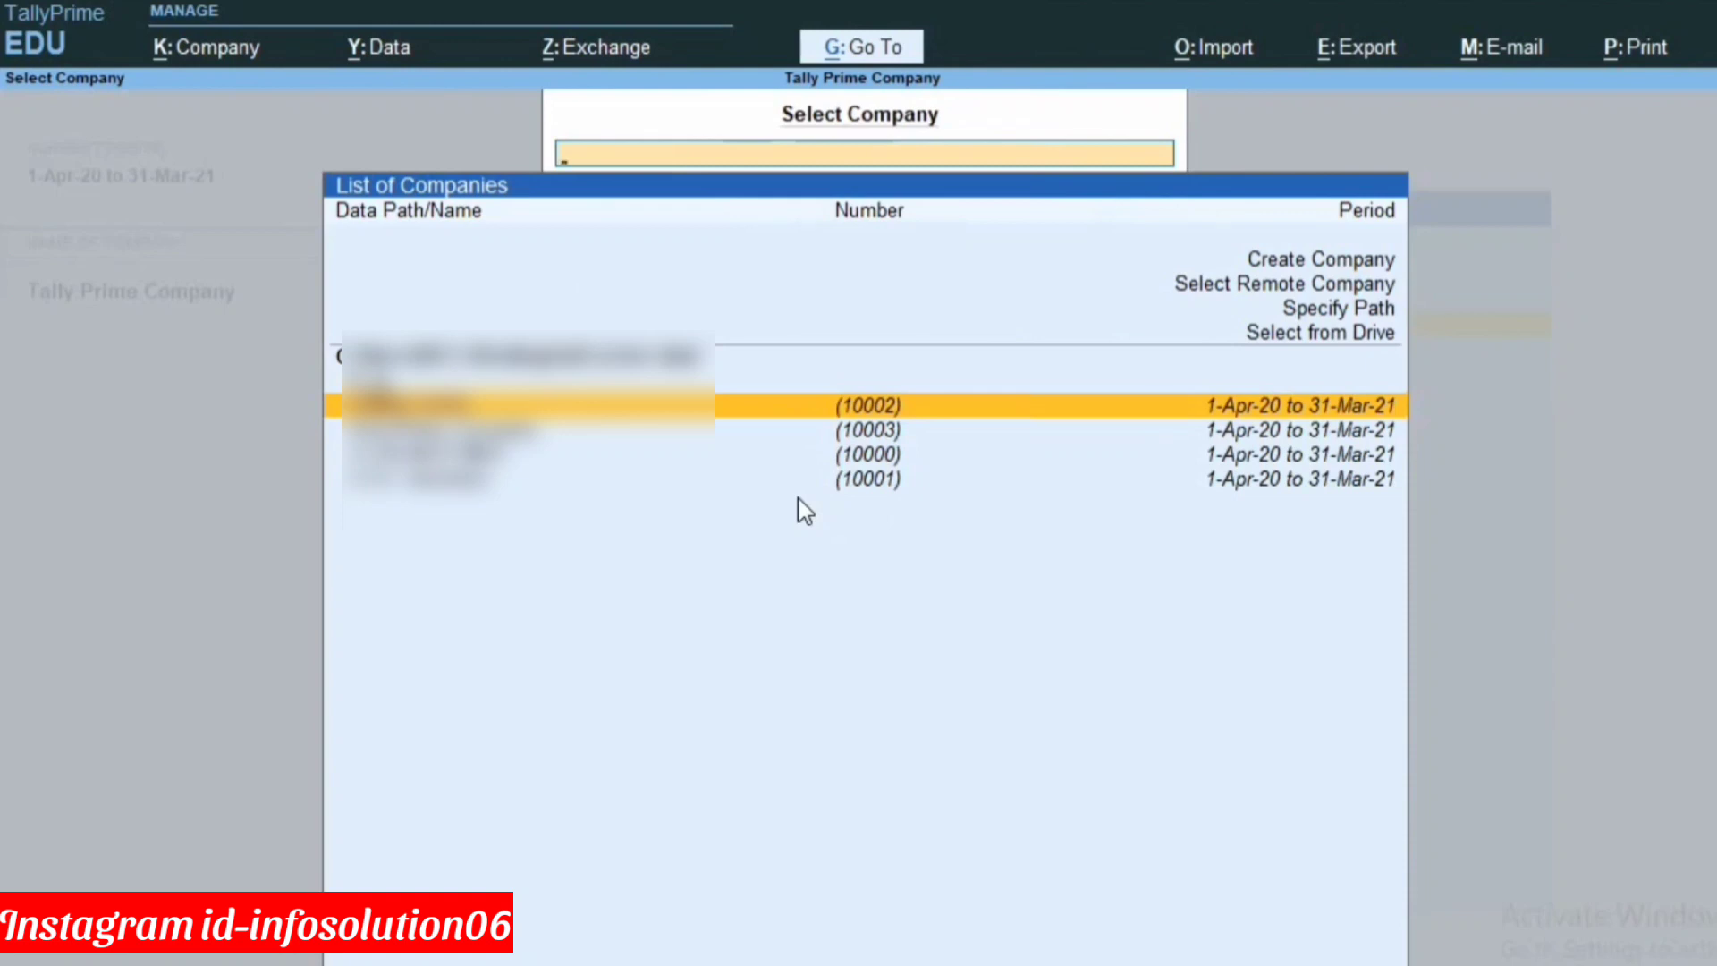
key(Down)
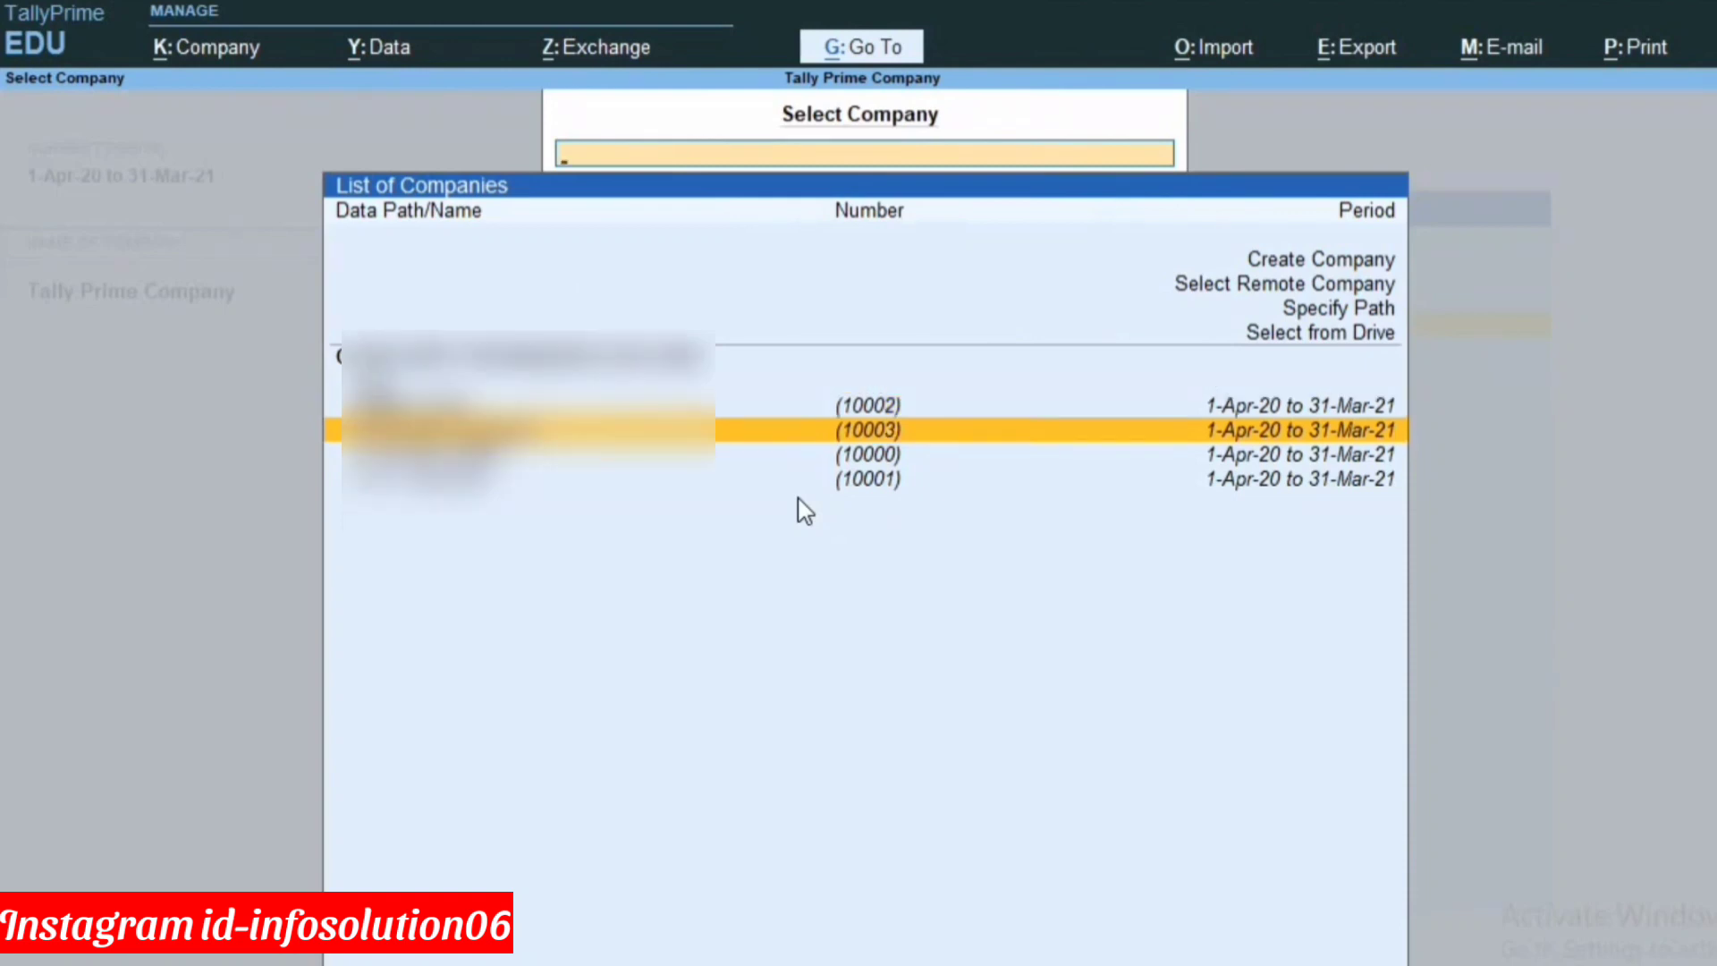